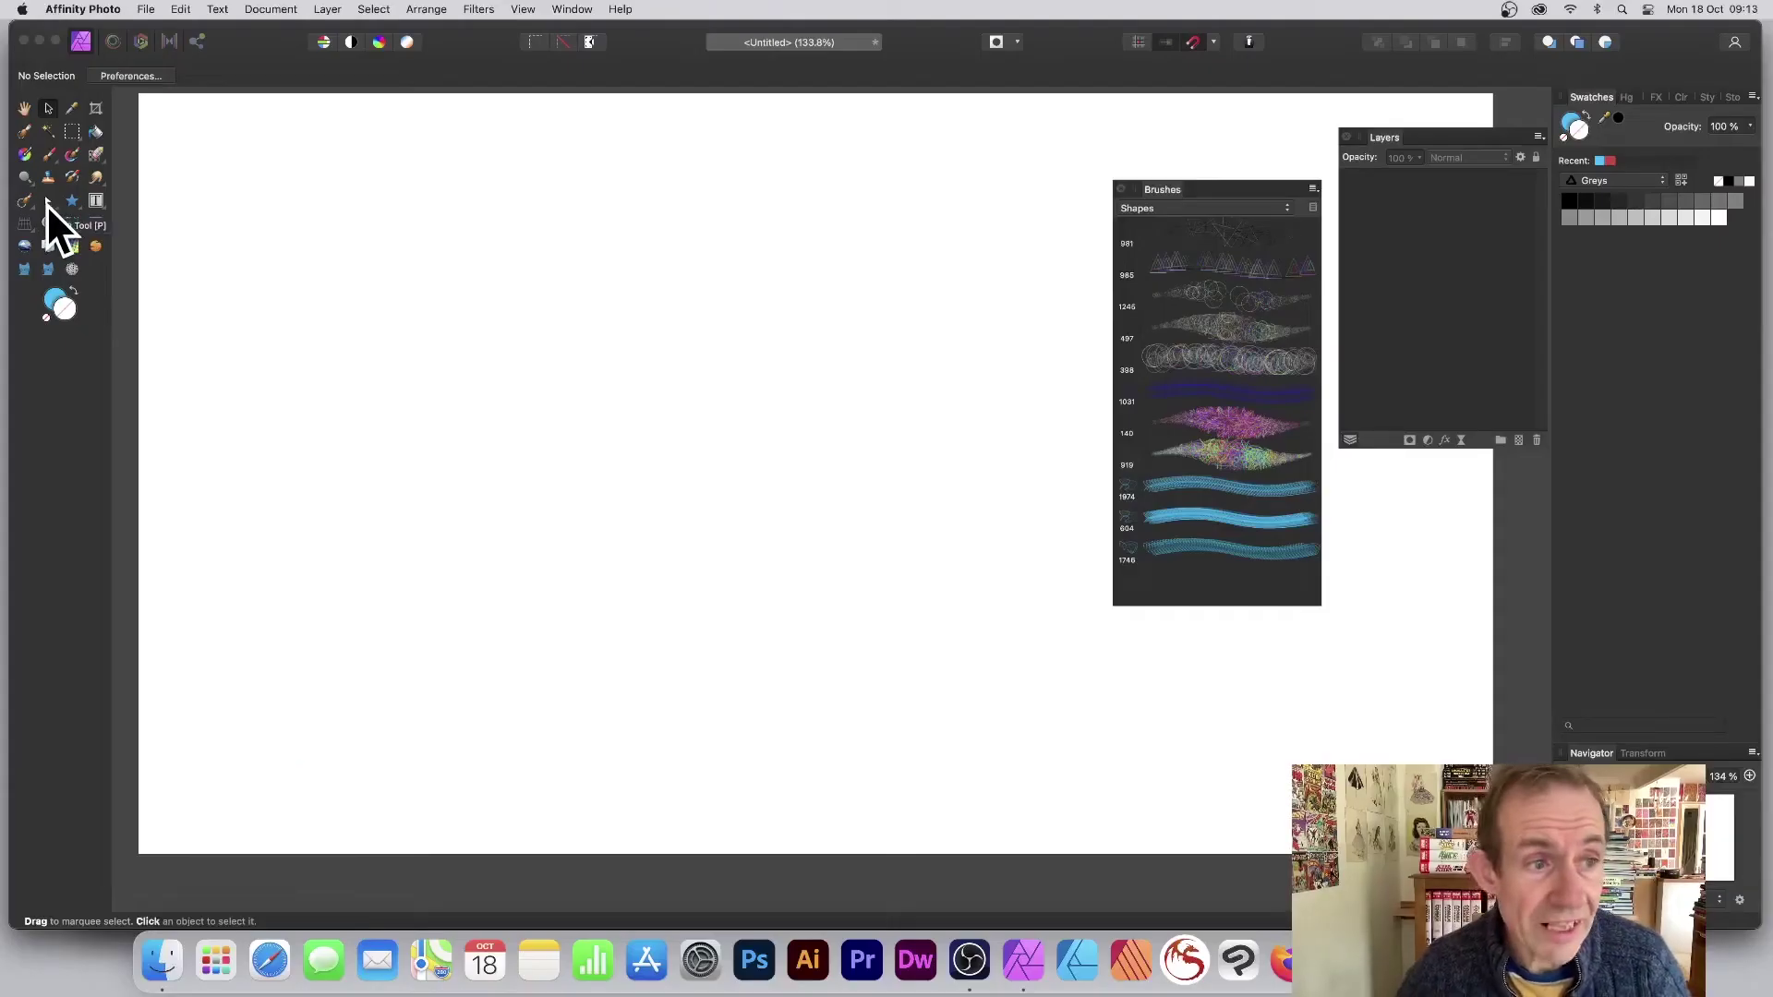
- Switch to the Pen tool and give it a darker blue stroke colour
left_click(46, 203)
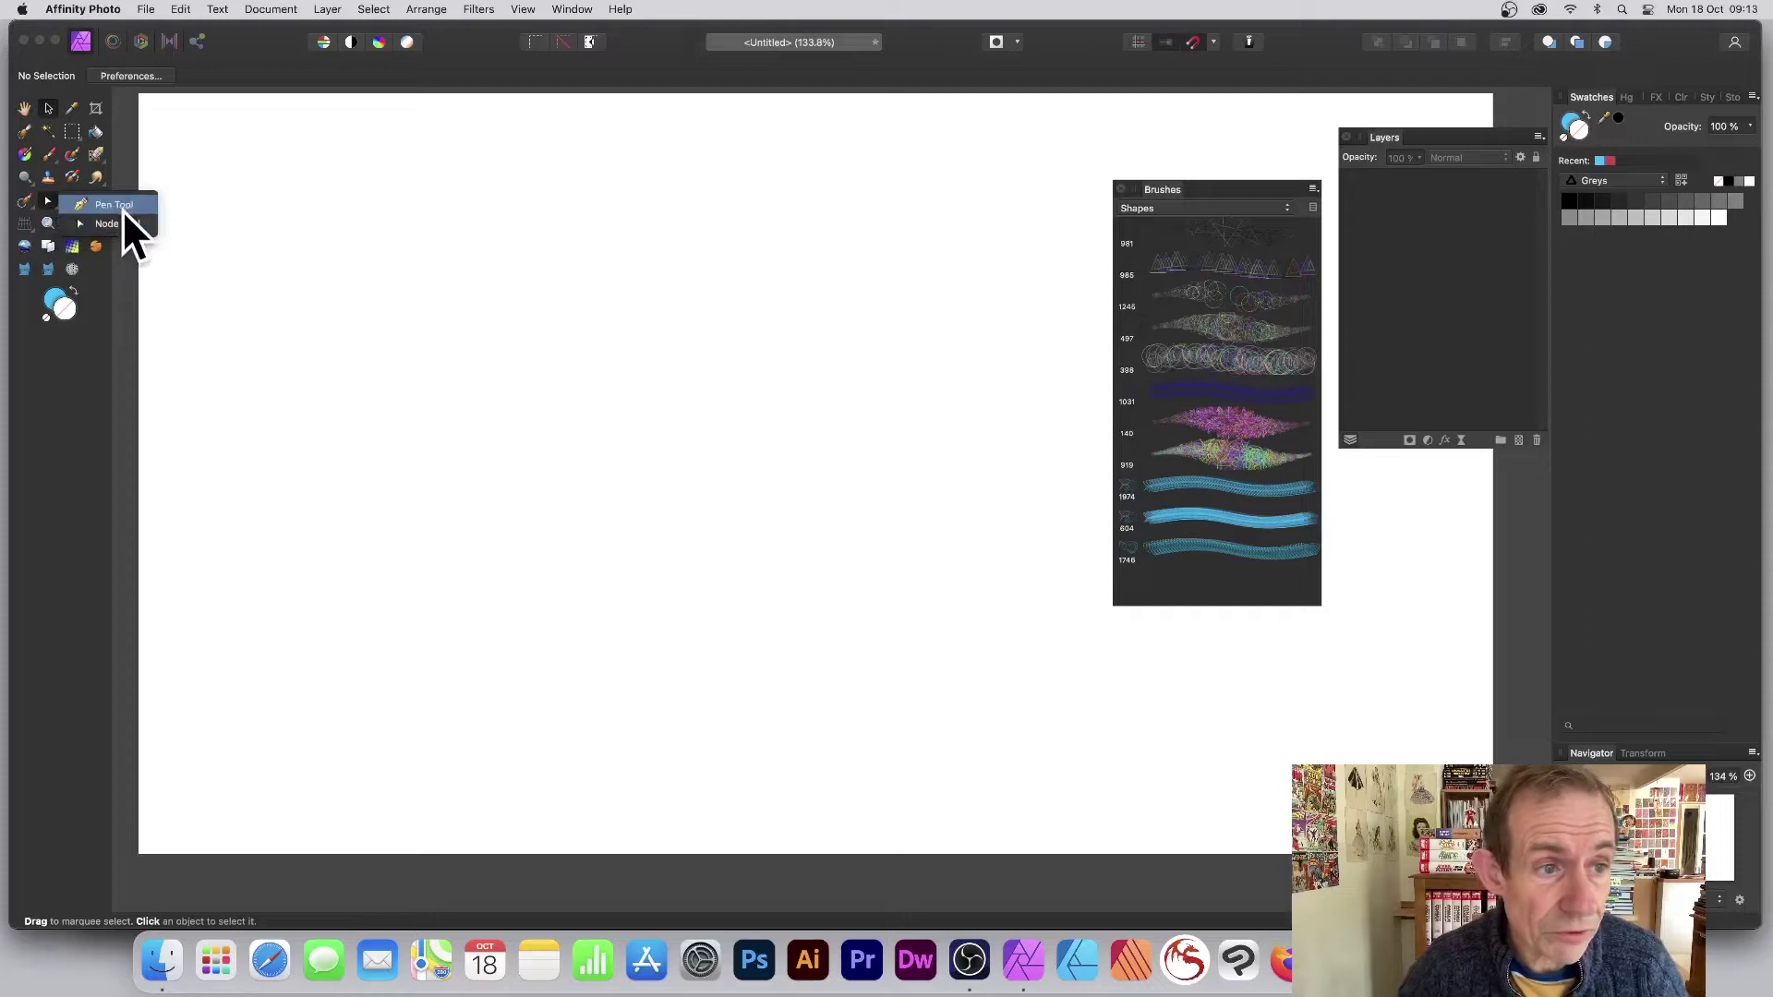
left_click(124, 209)
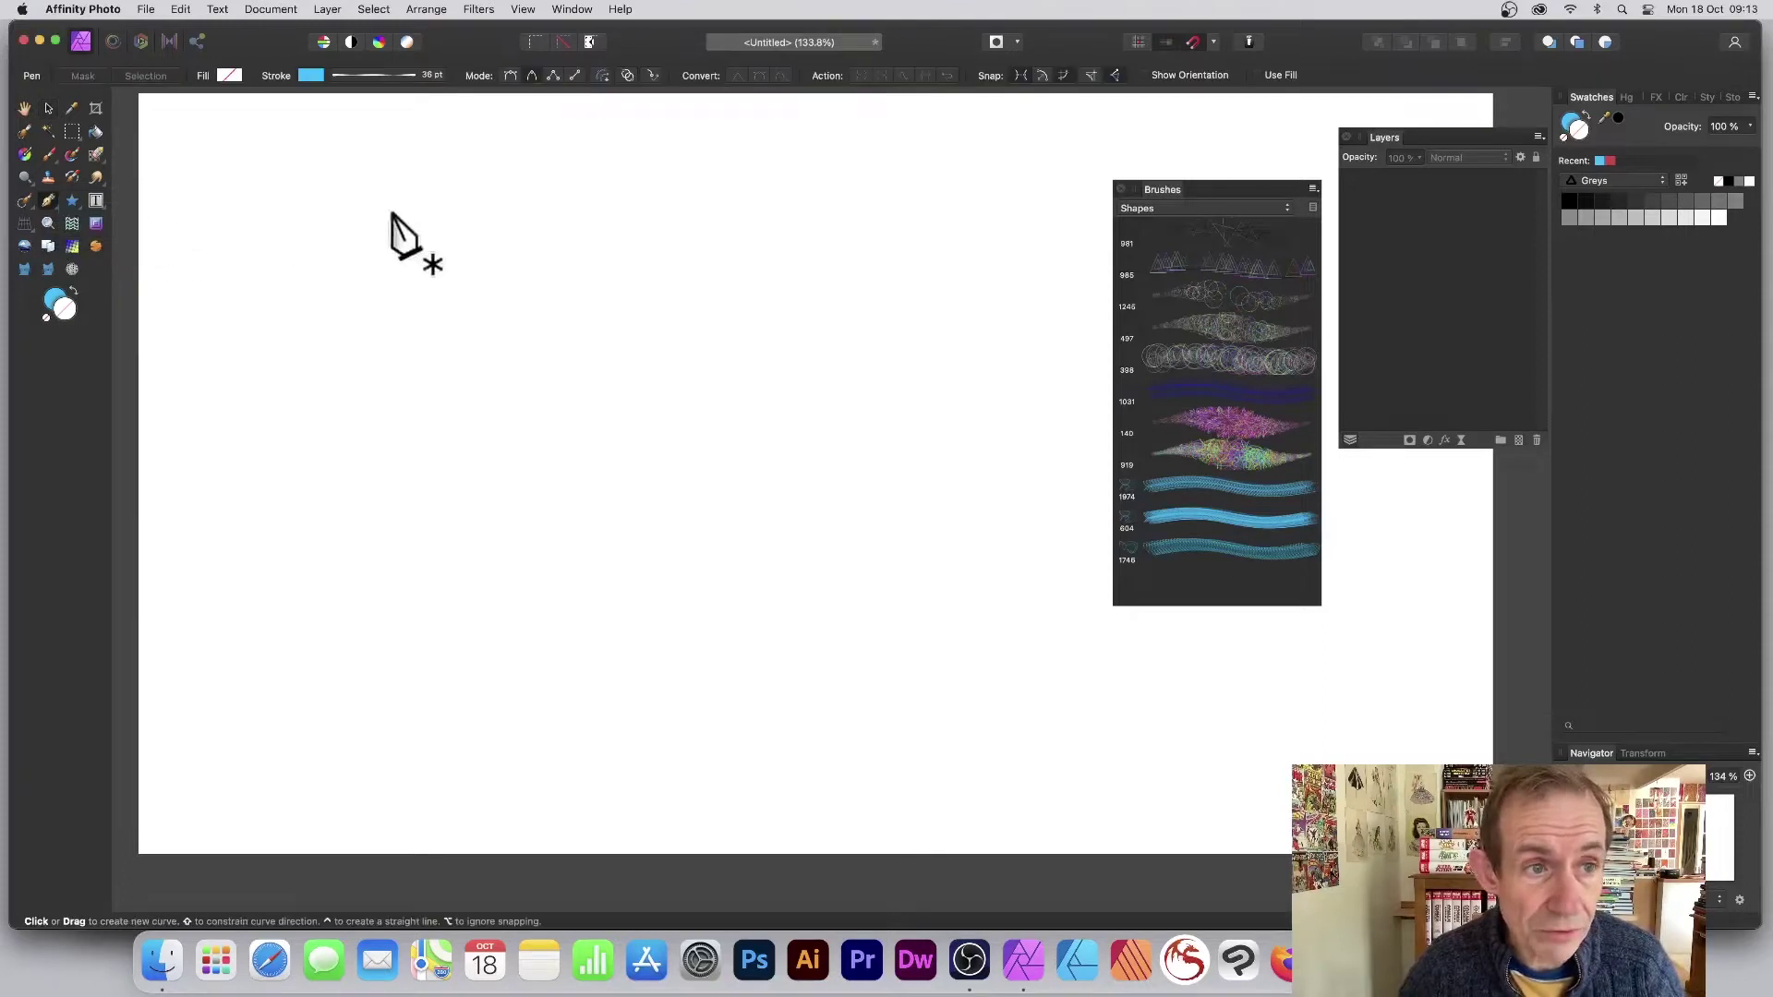
left_click(229, 76)
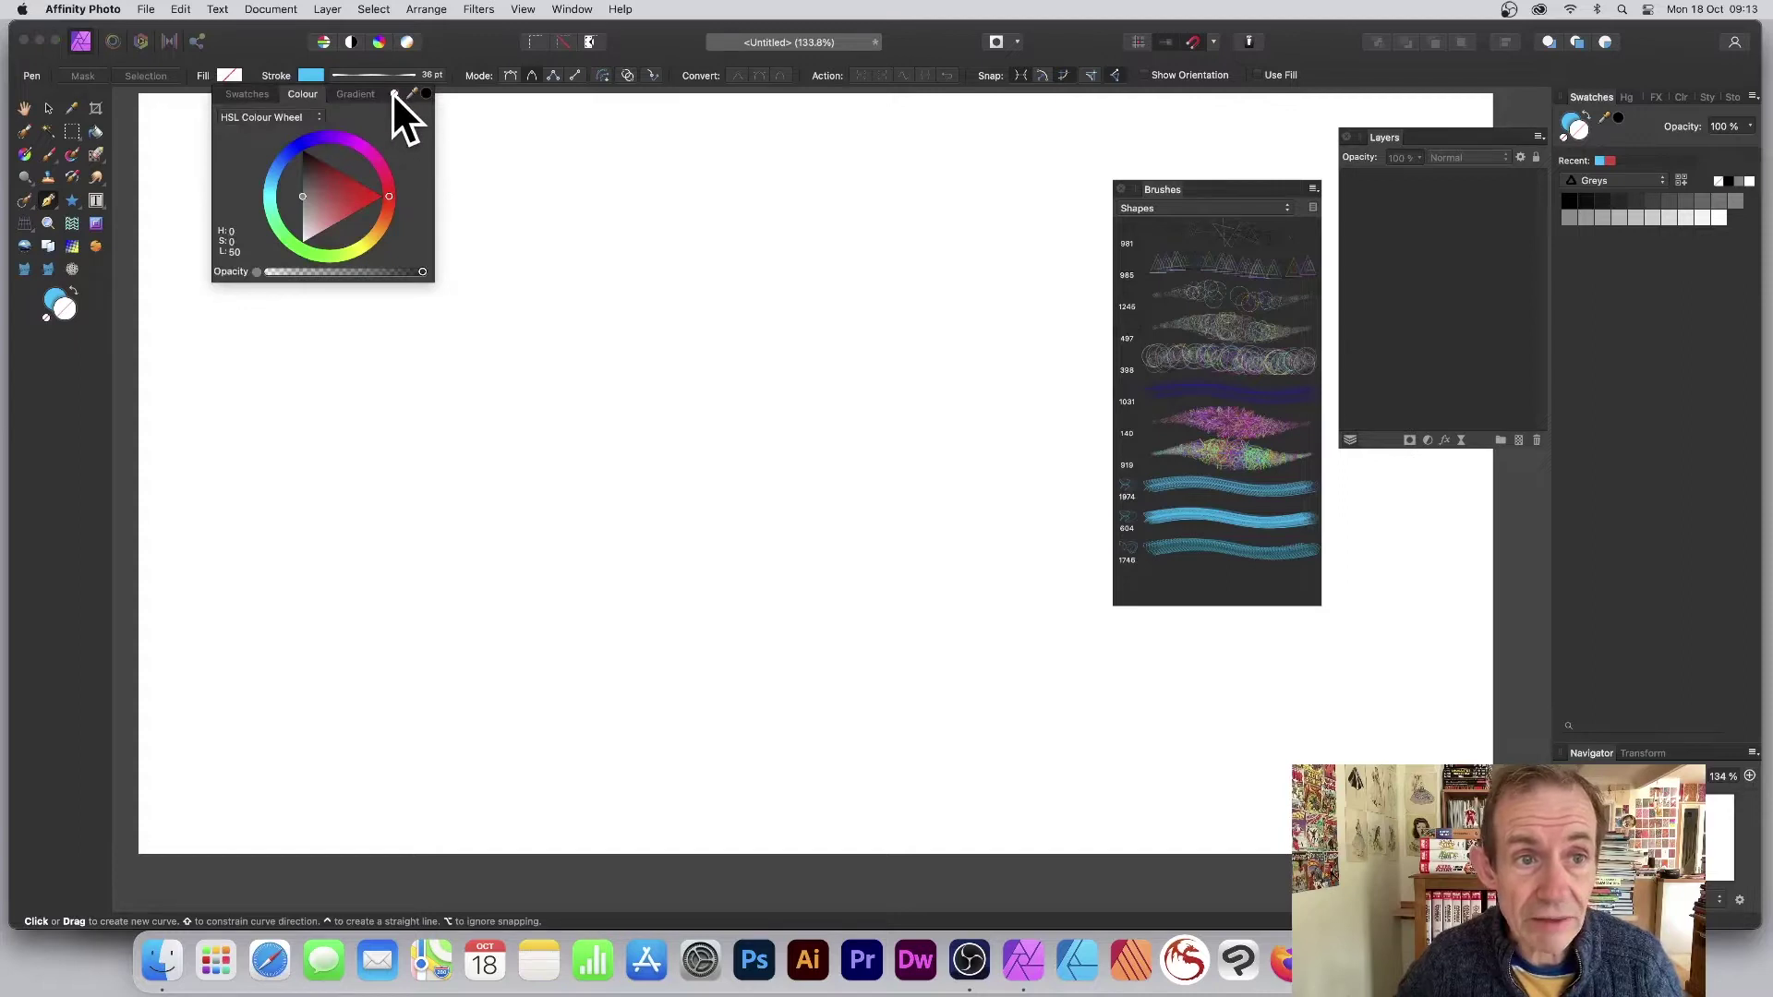
left_click(479, 55)
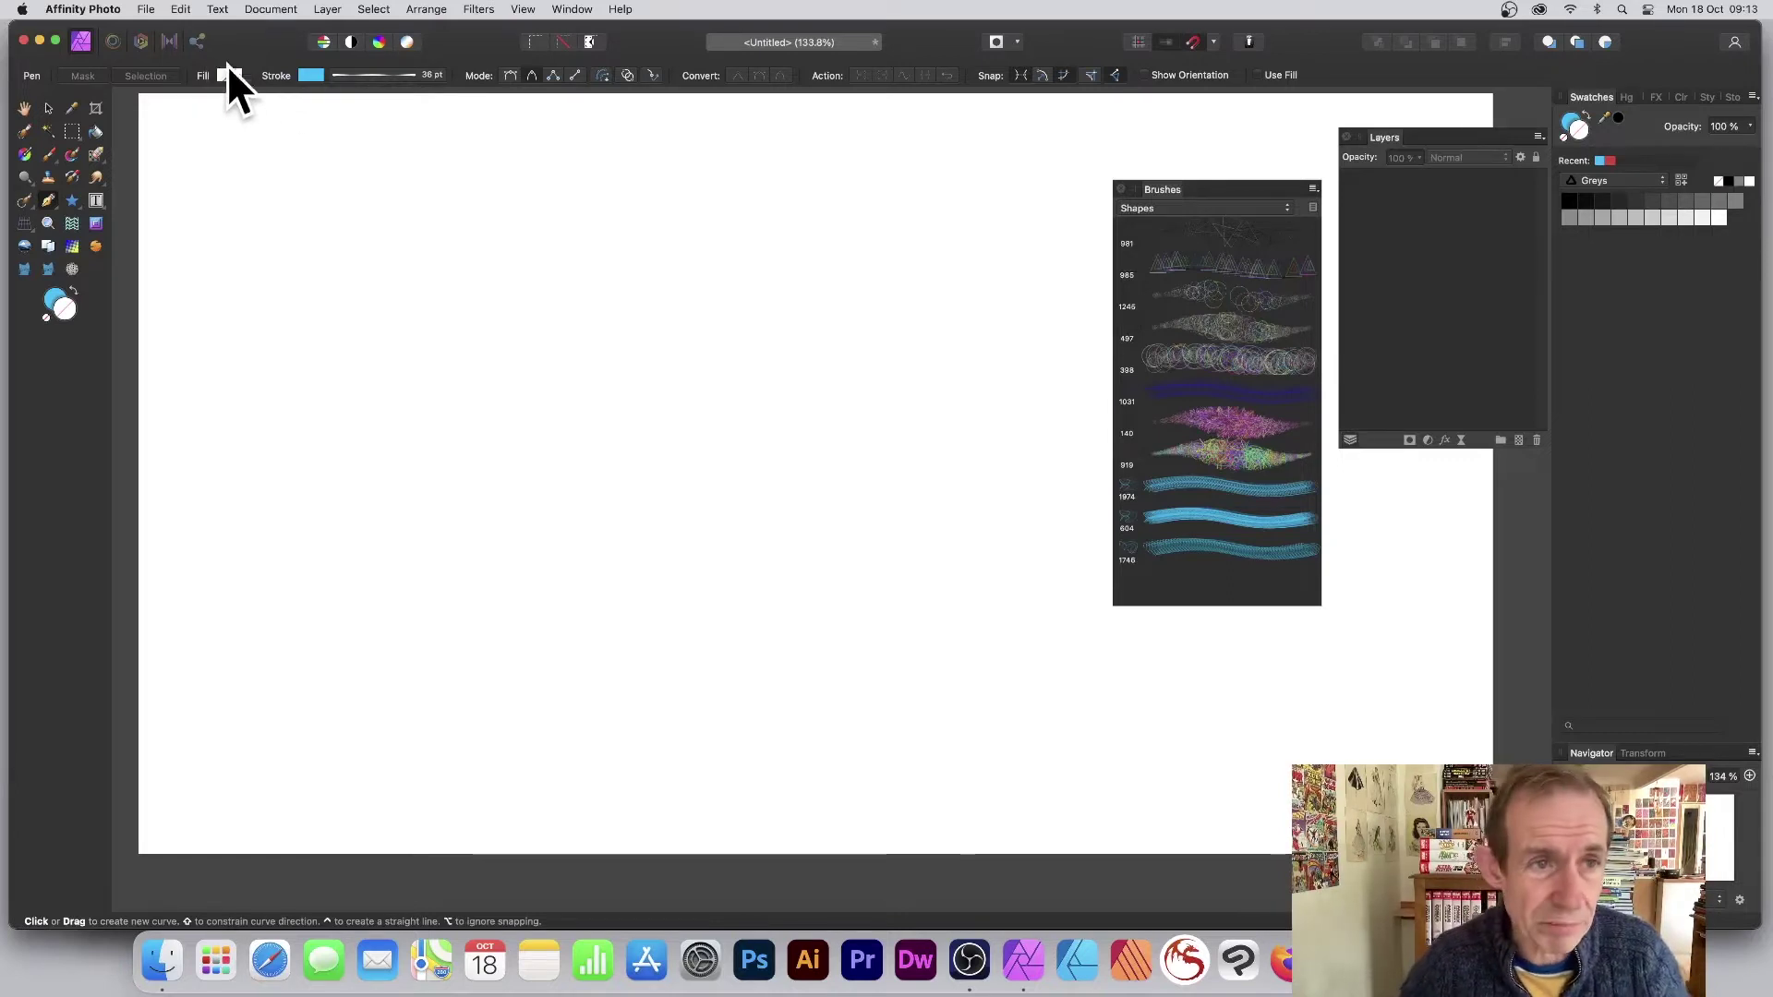
left_click(318, 74)
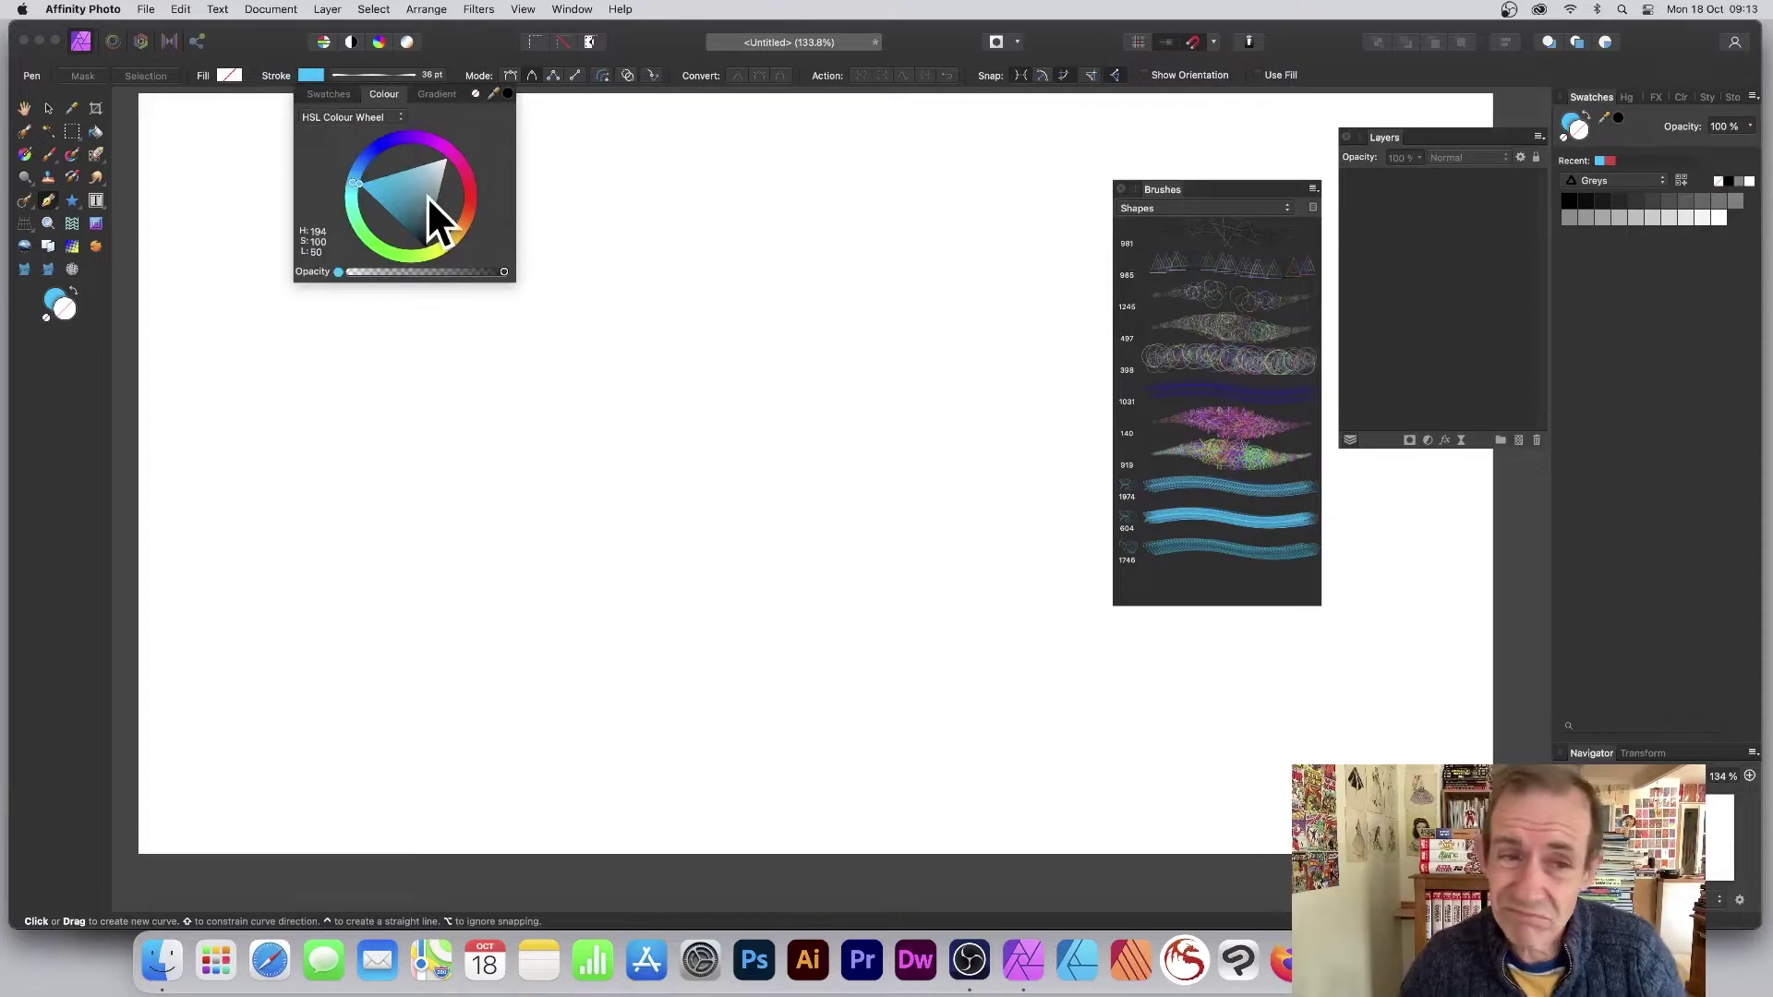
left_click_drag(427, 196, 401, 205)
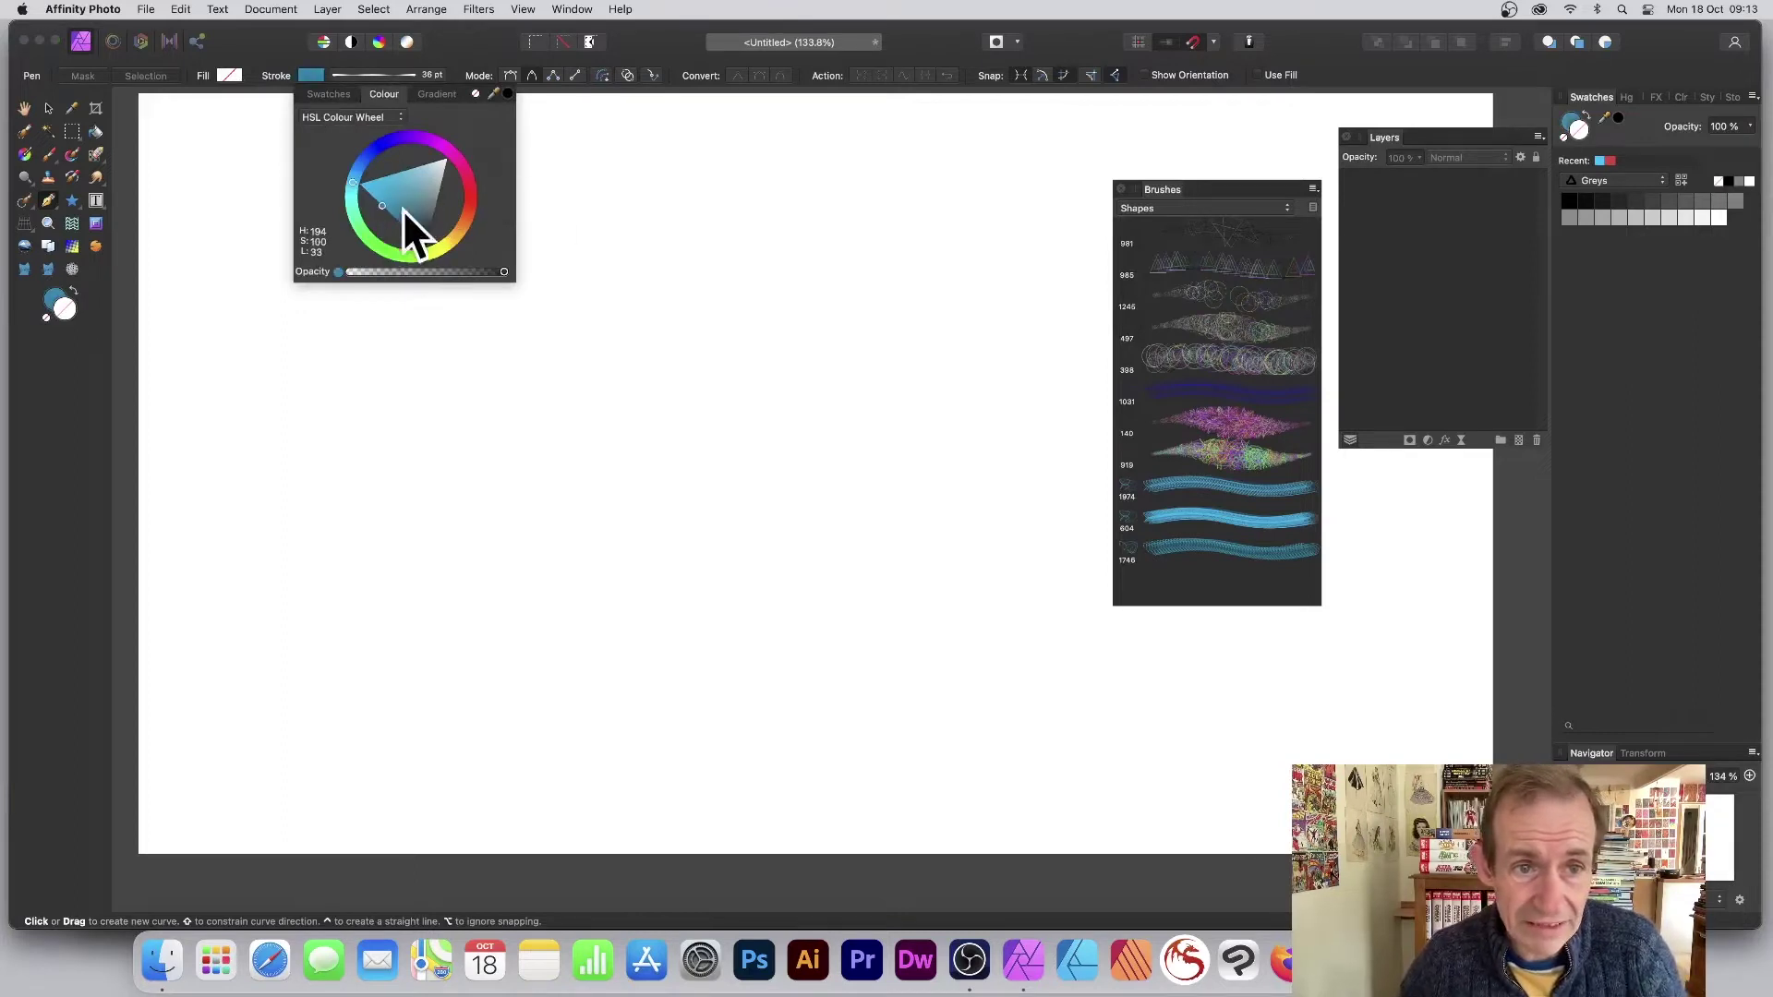
left_click(670, 48)
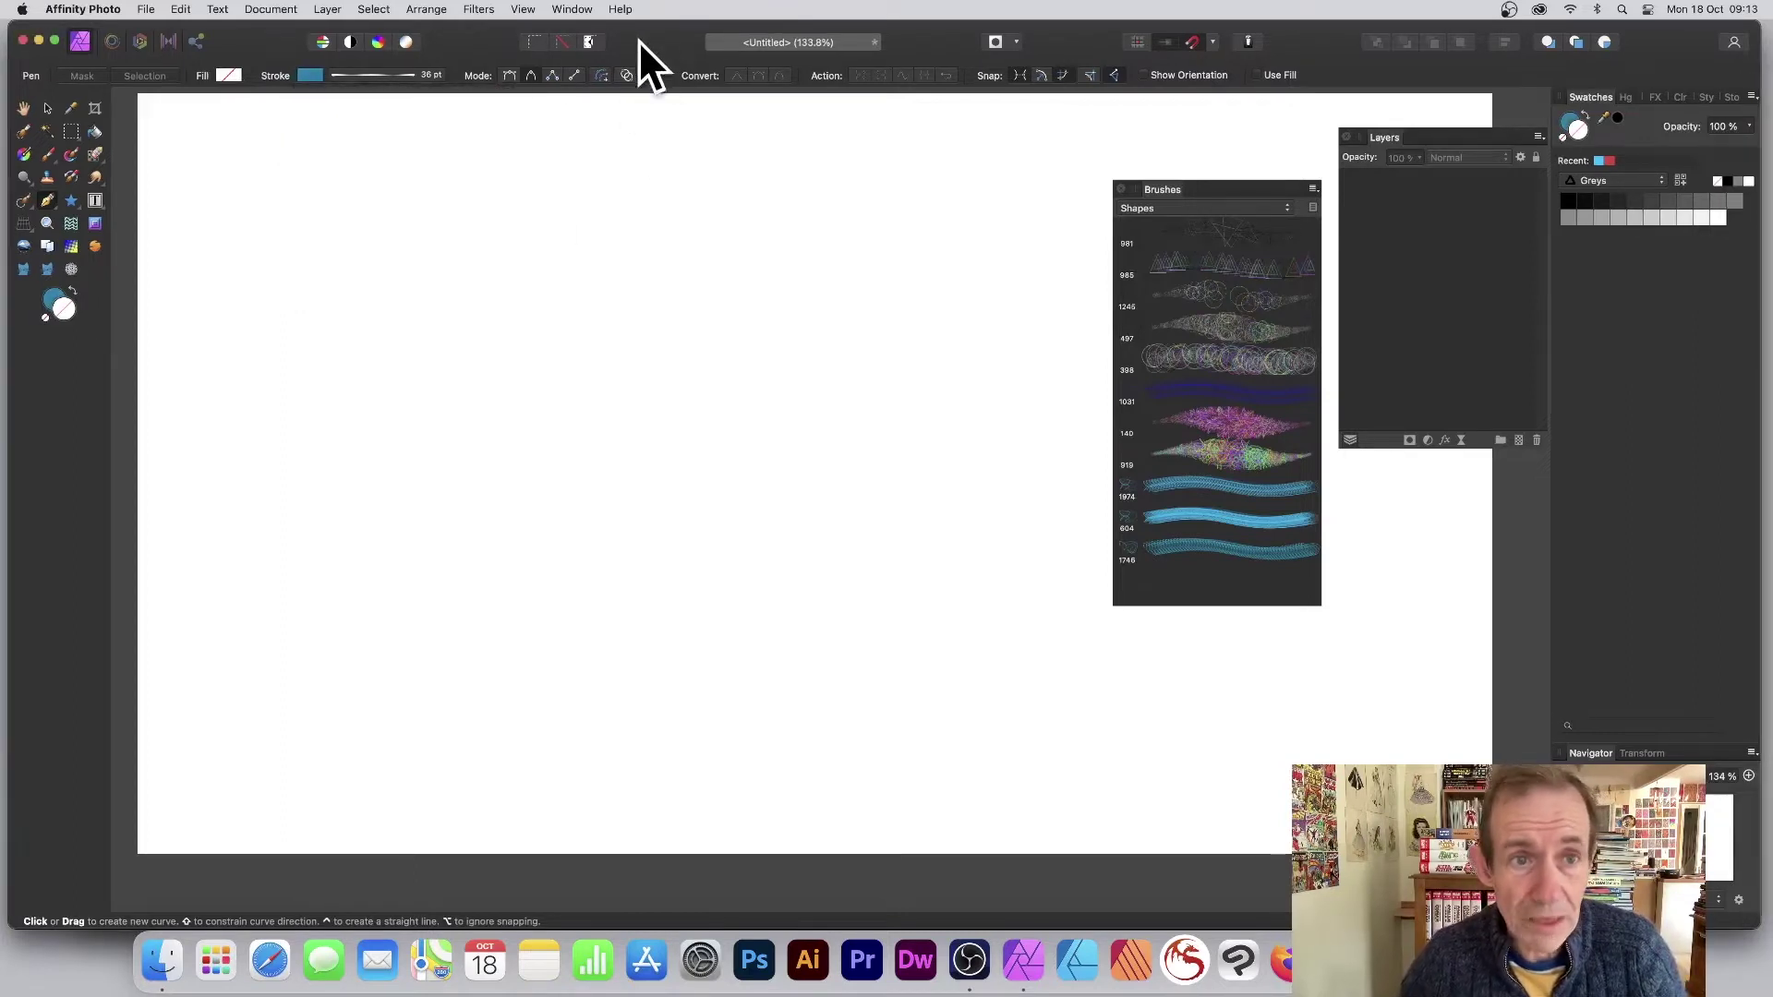
- Set the stroke width to 41 pt with a wavy pressure profile
left_click(406, 73)
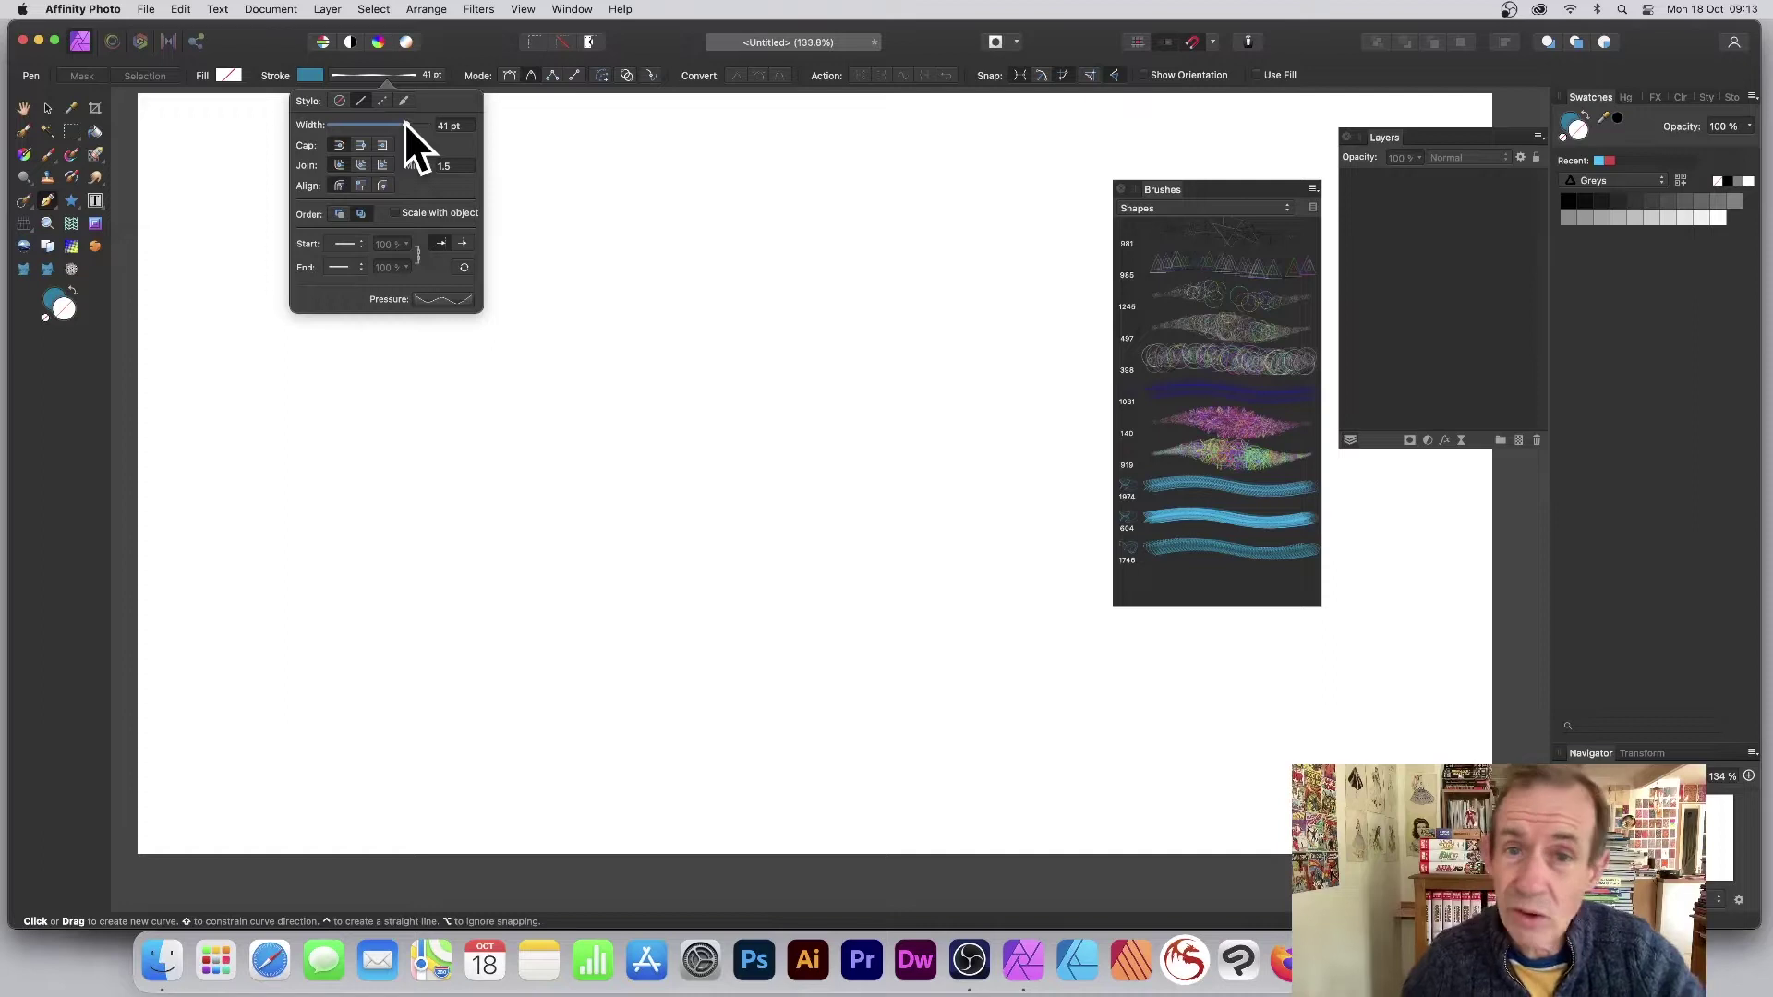
left_click(445, 299)
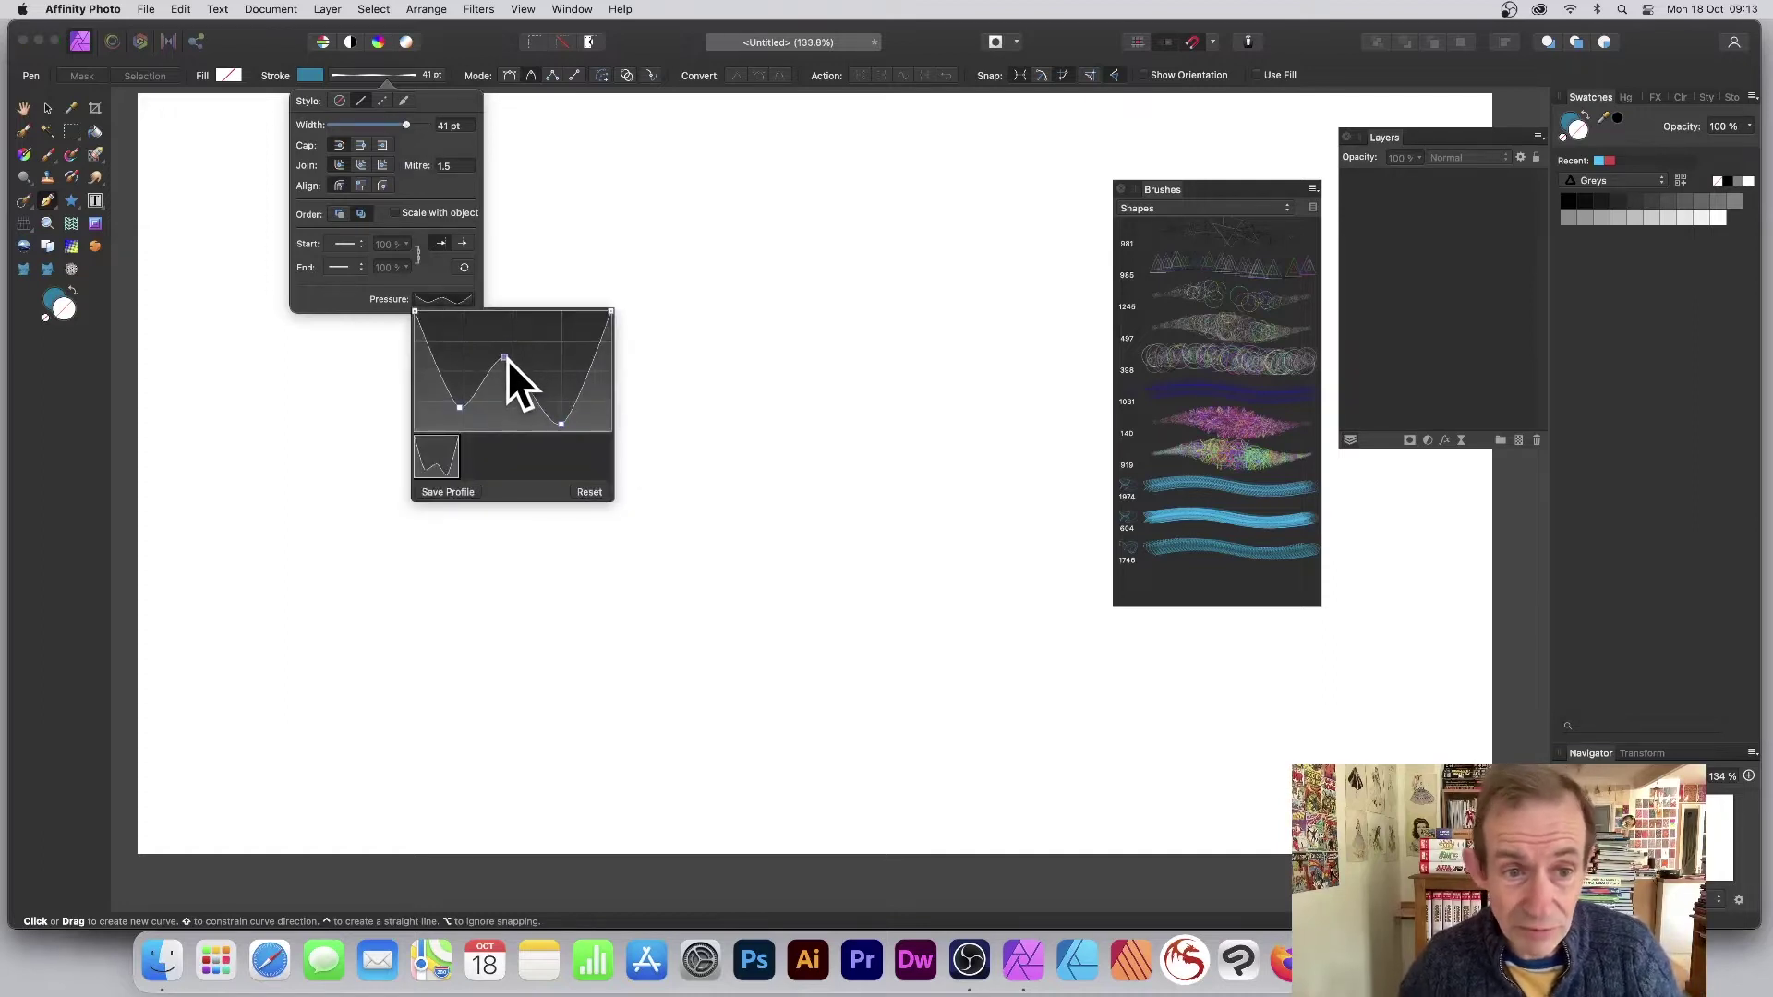
left_click(415, 195)
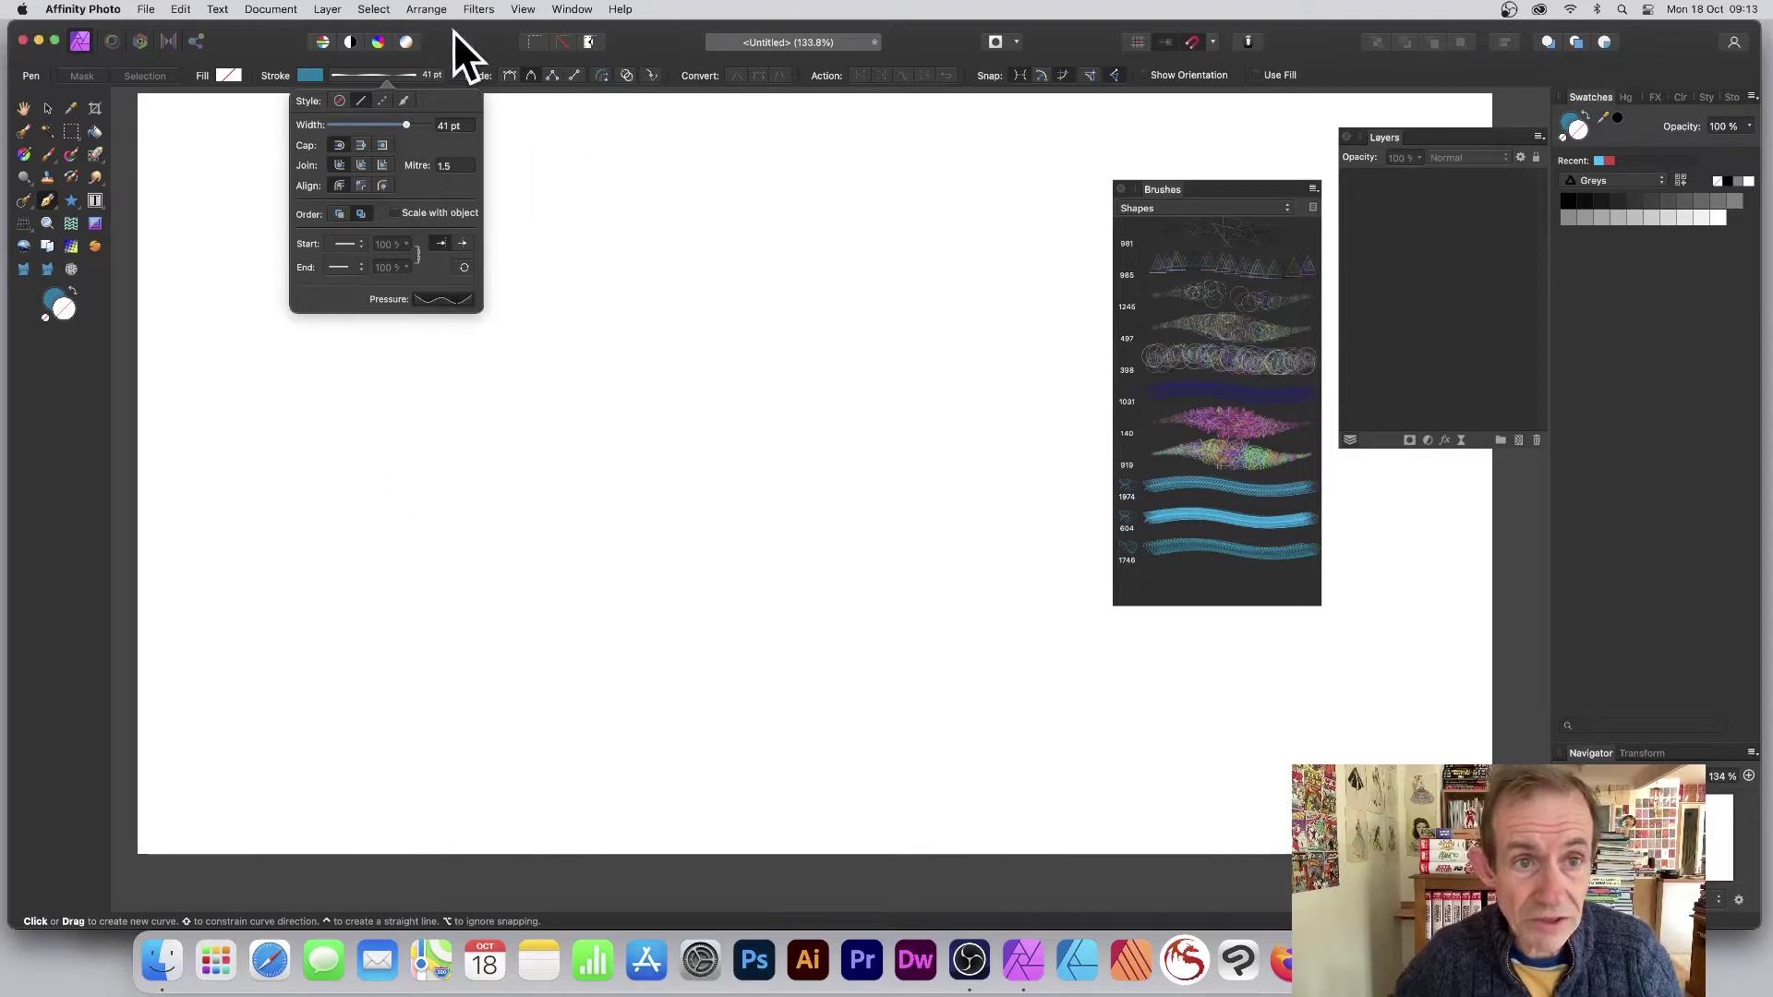
left_click(541, 76)
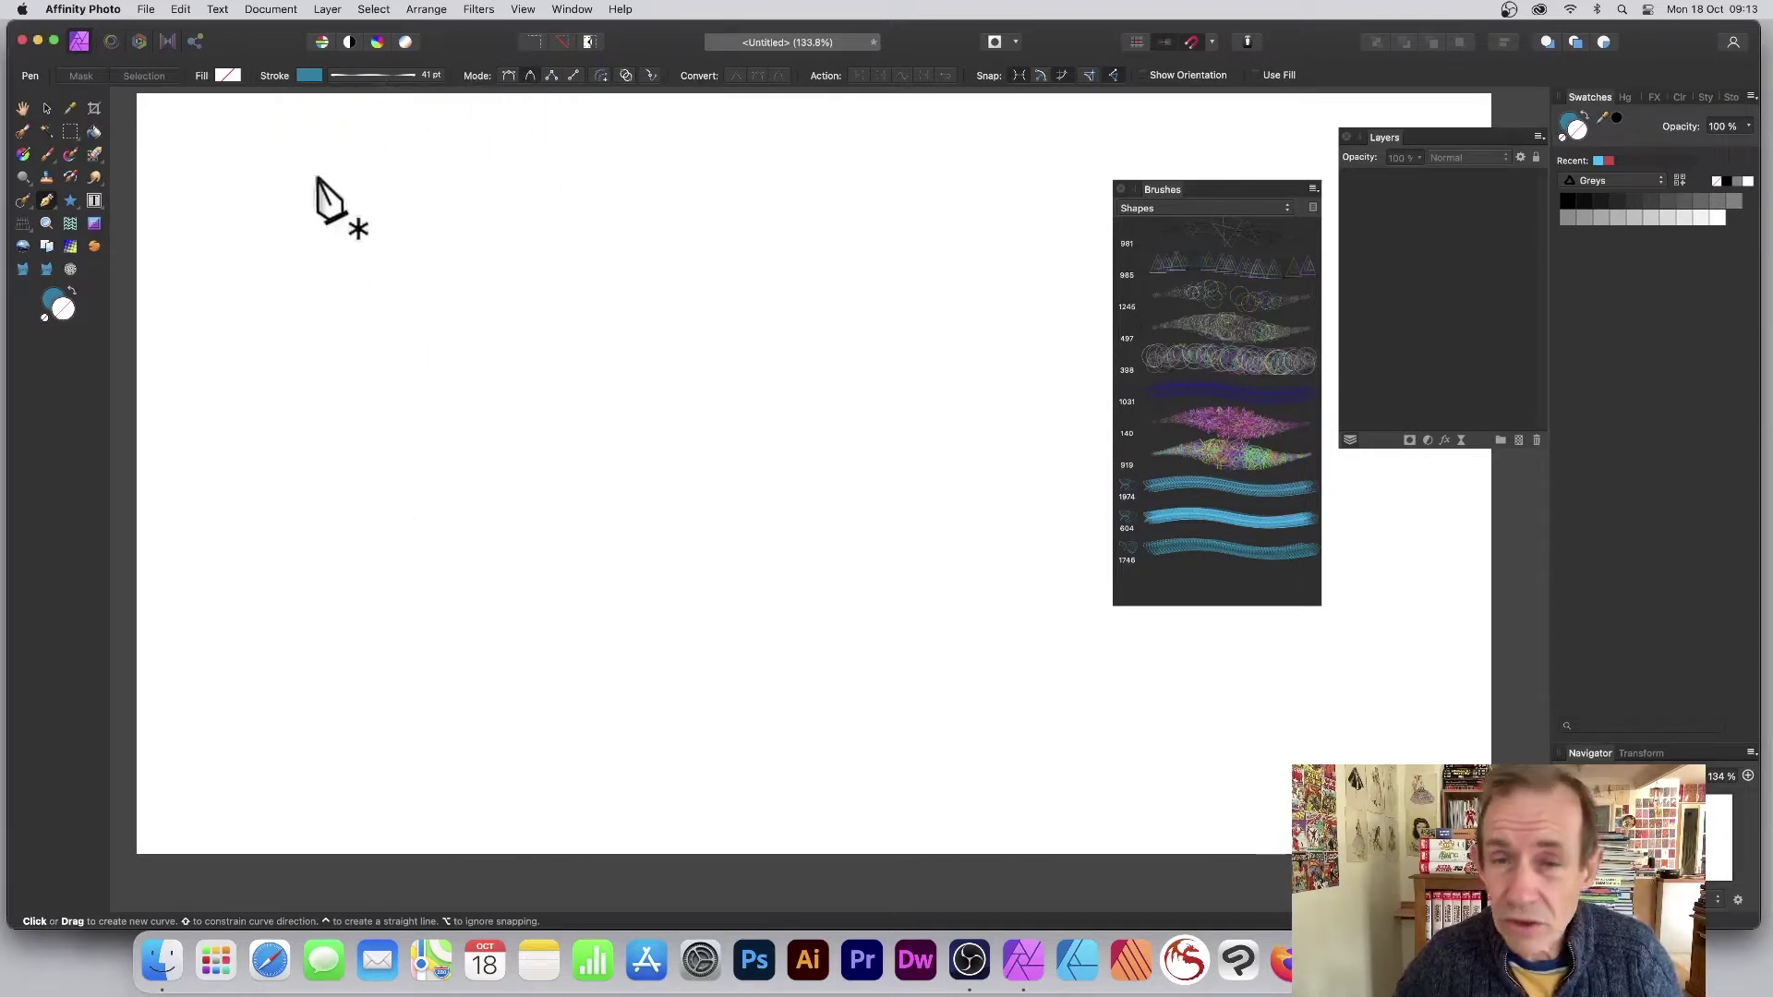
- Place successive pen nodes across the canvas to form one long, self-crossing looping curve
left_click(281, 498)
left_click_drag(315, 333, 374, 308)
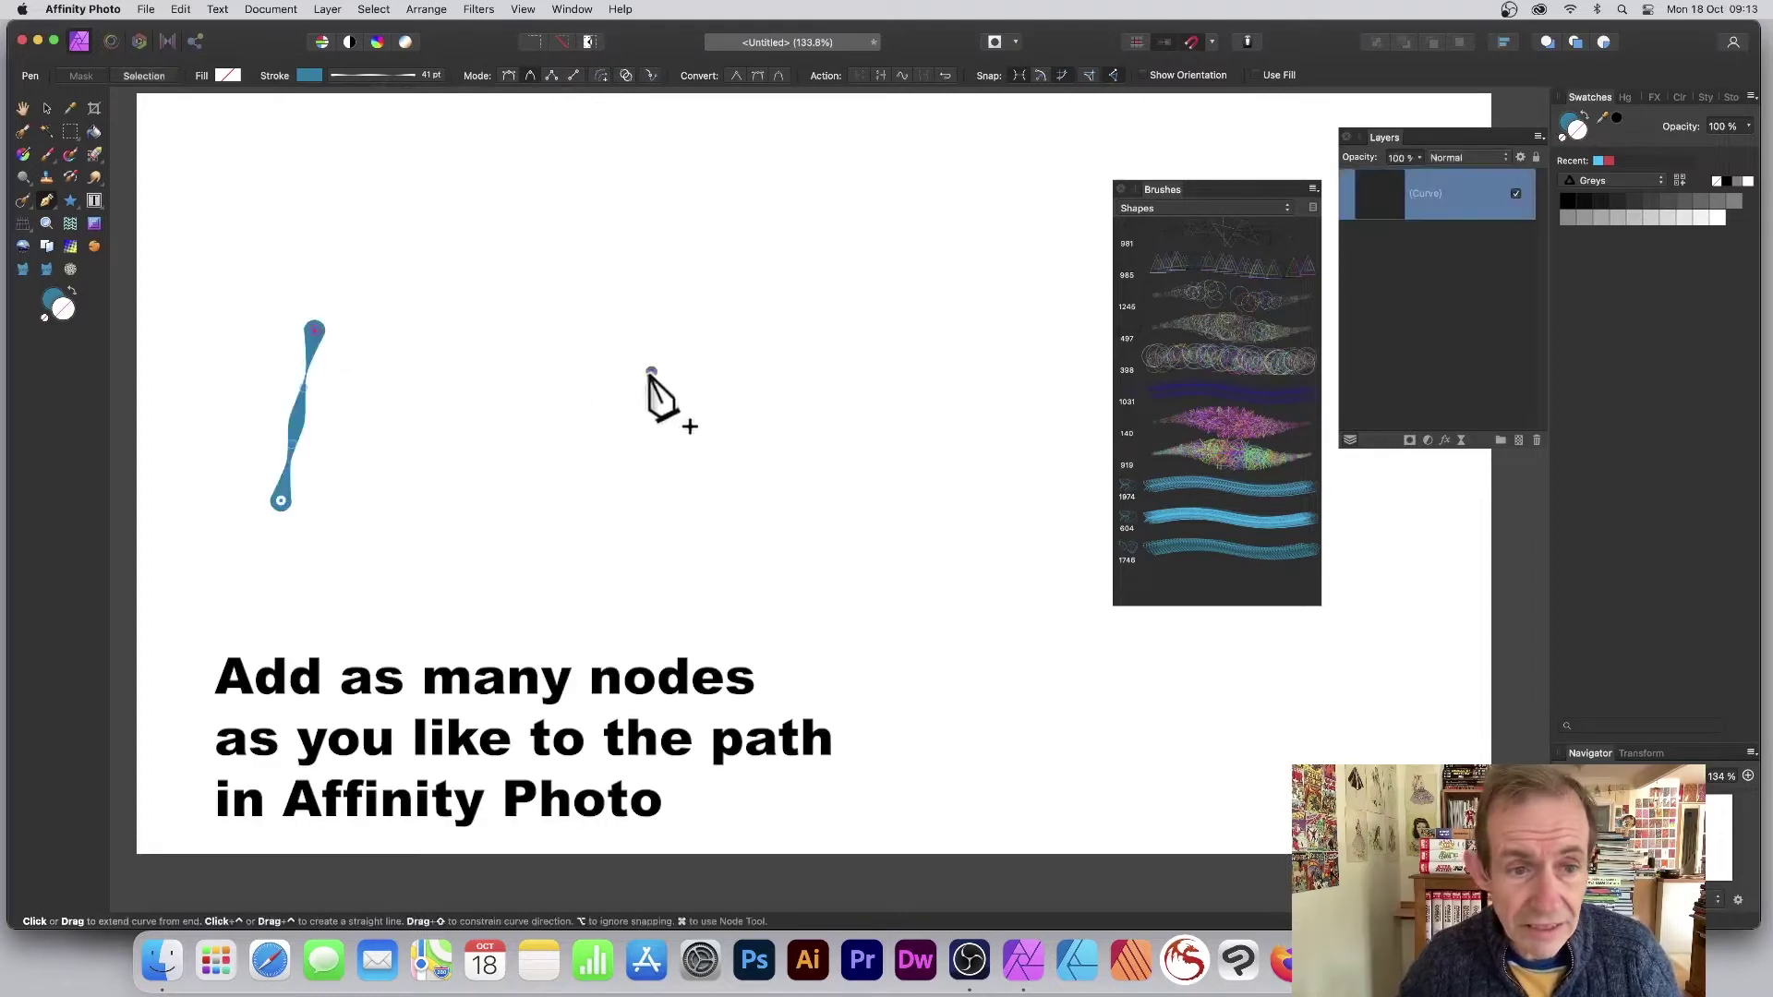
left_click_drag(652, 372, 596, 540)
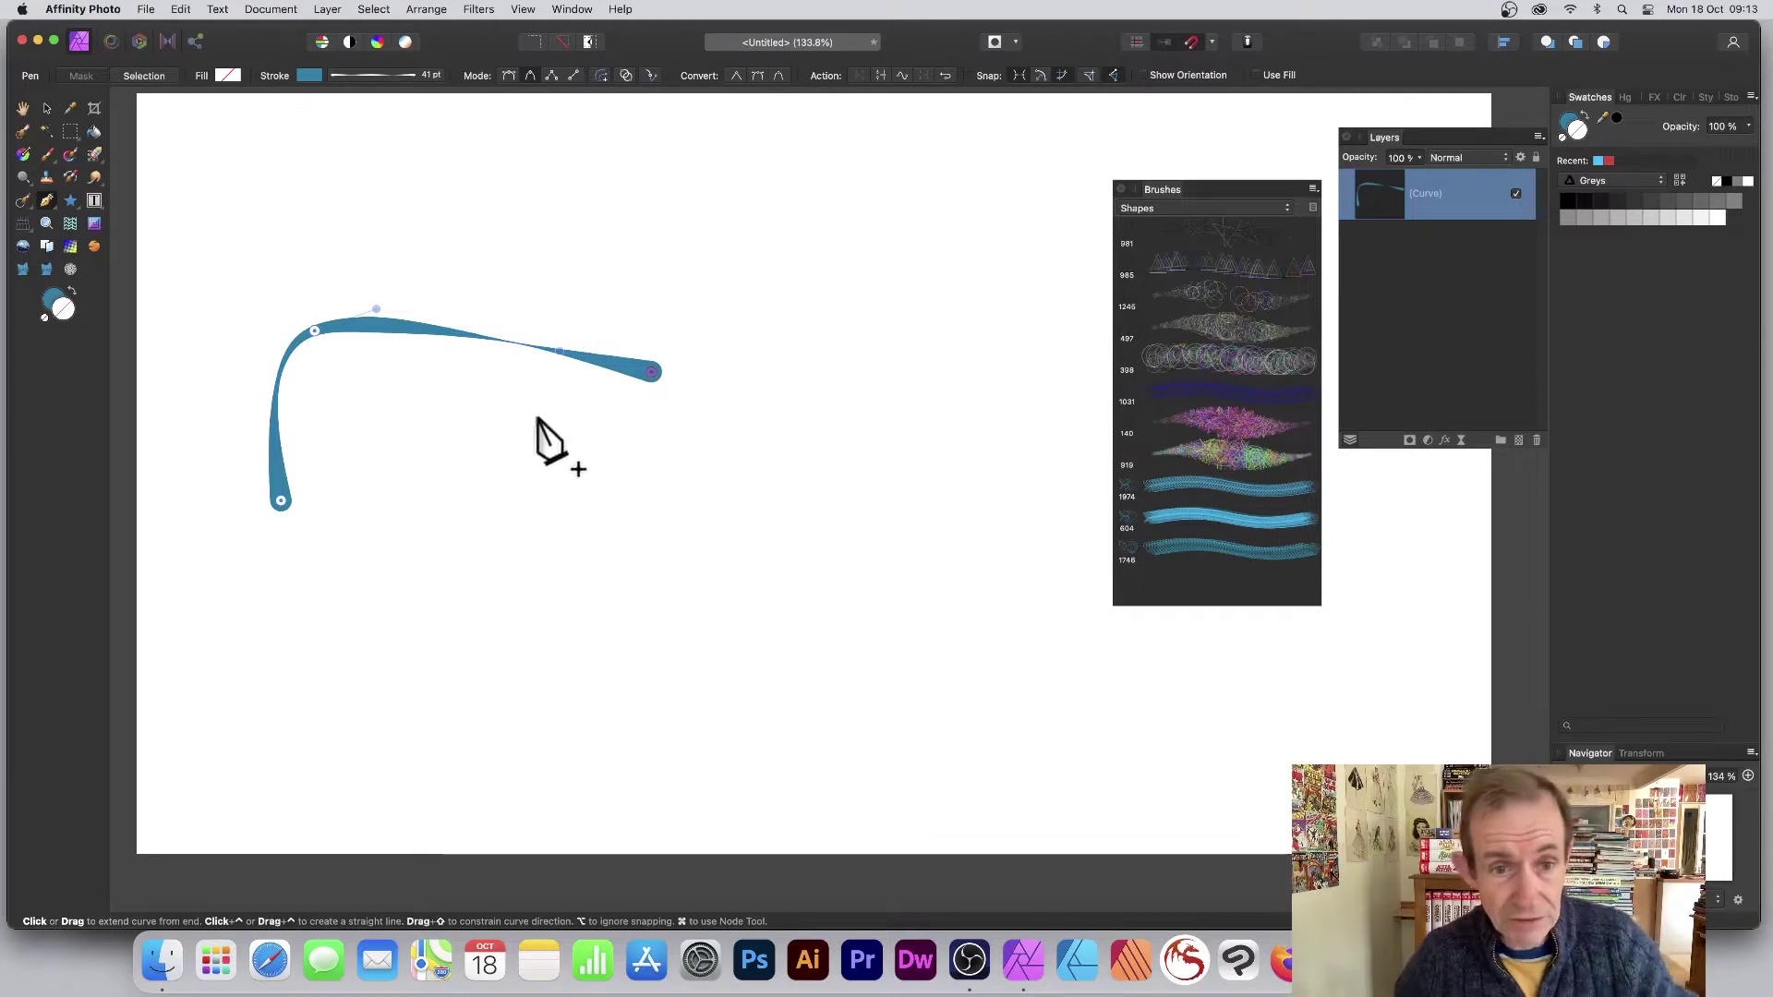
left_click(793, 595)
left_click(344, 637)
left_click(692, 167)
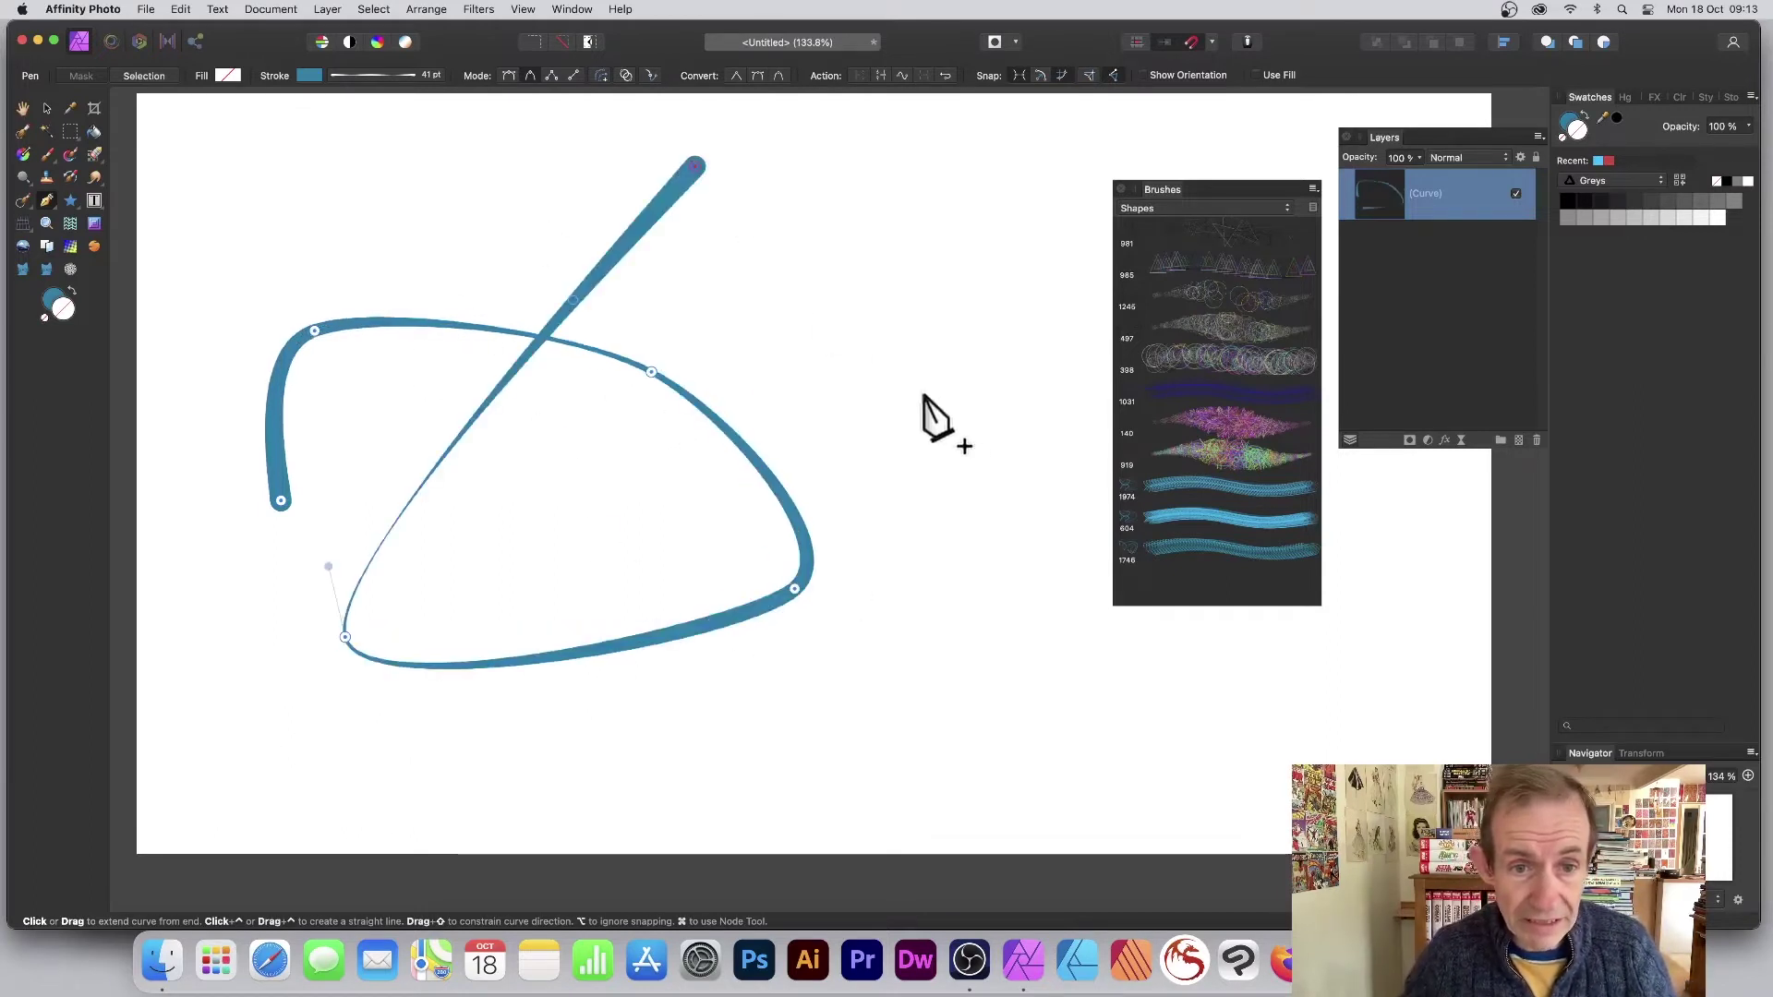
left_click(941, 402)
left_click(949, 742)
left_click_drag(579, 551, 759, 298)
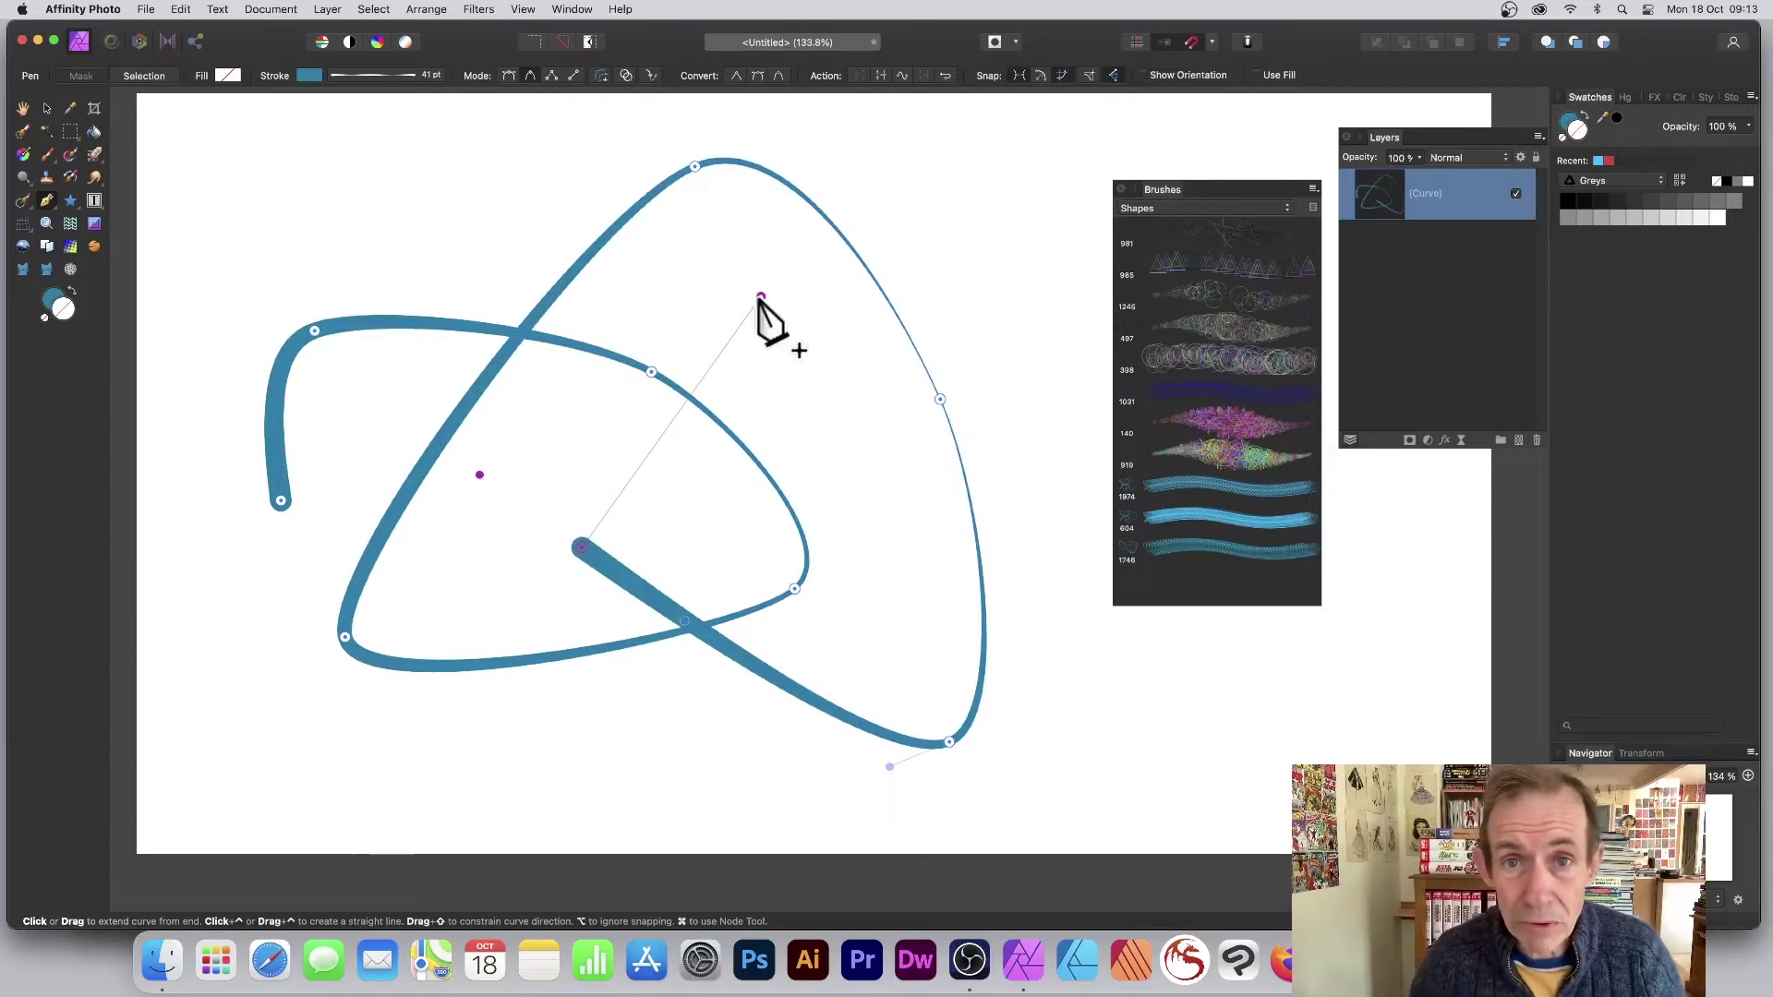
- Reshape the curve with the Node tool by moving its end node and an upper node
left_click(47, 202)
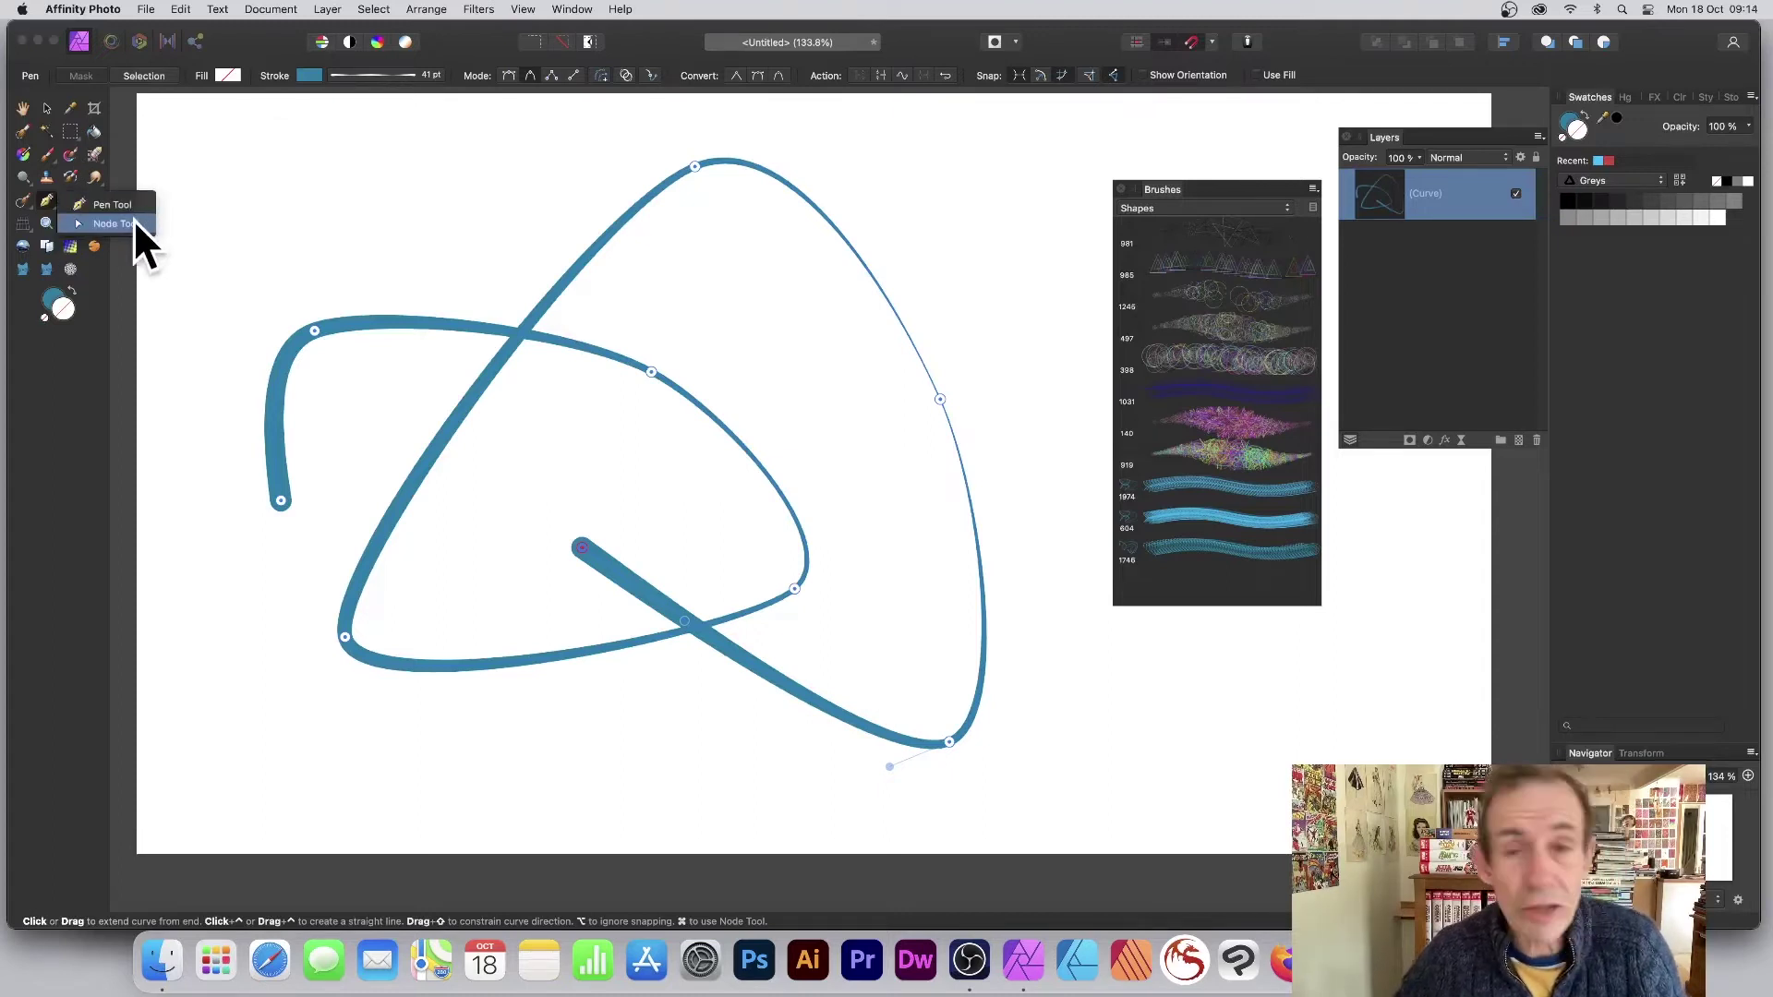
left_click(133, 219)
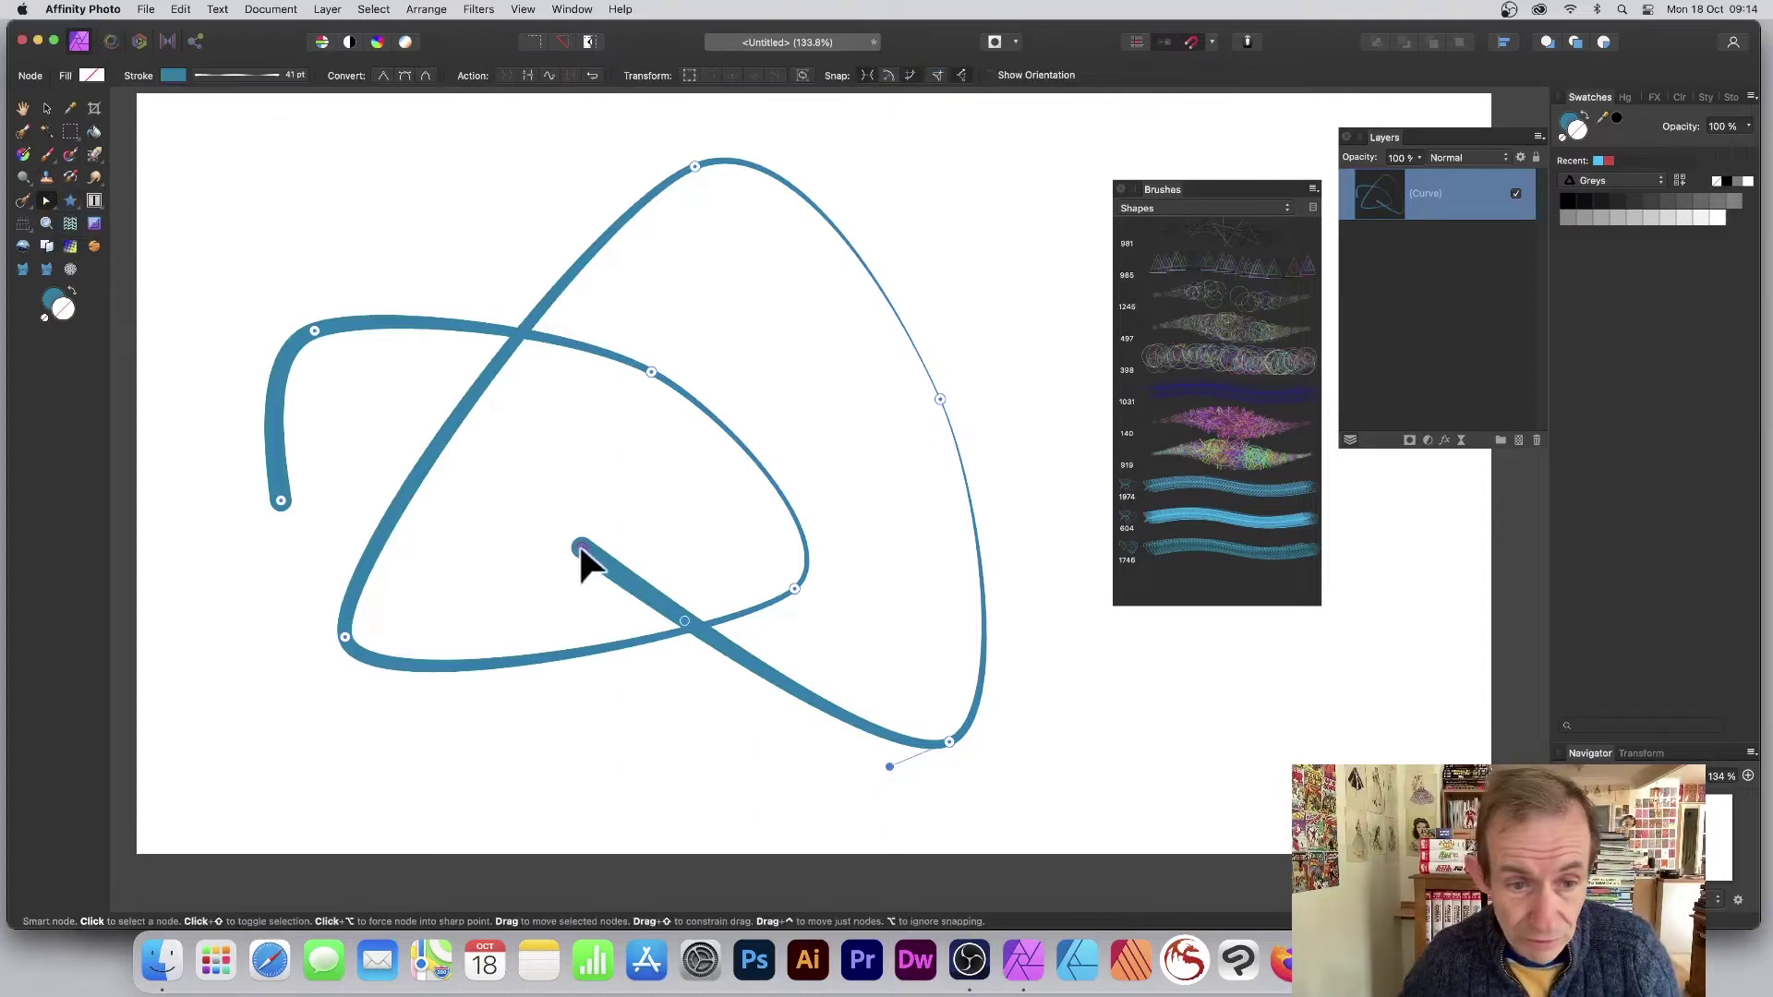
left_click_drag(577, 542, 600, 494)
mouse_move(650, 369)
left_mouse_down()
mouse_move(713, 288)
mouse_move(752, 275)
left_mouse_up()
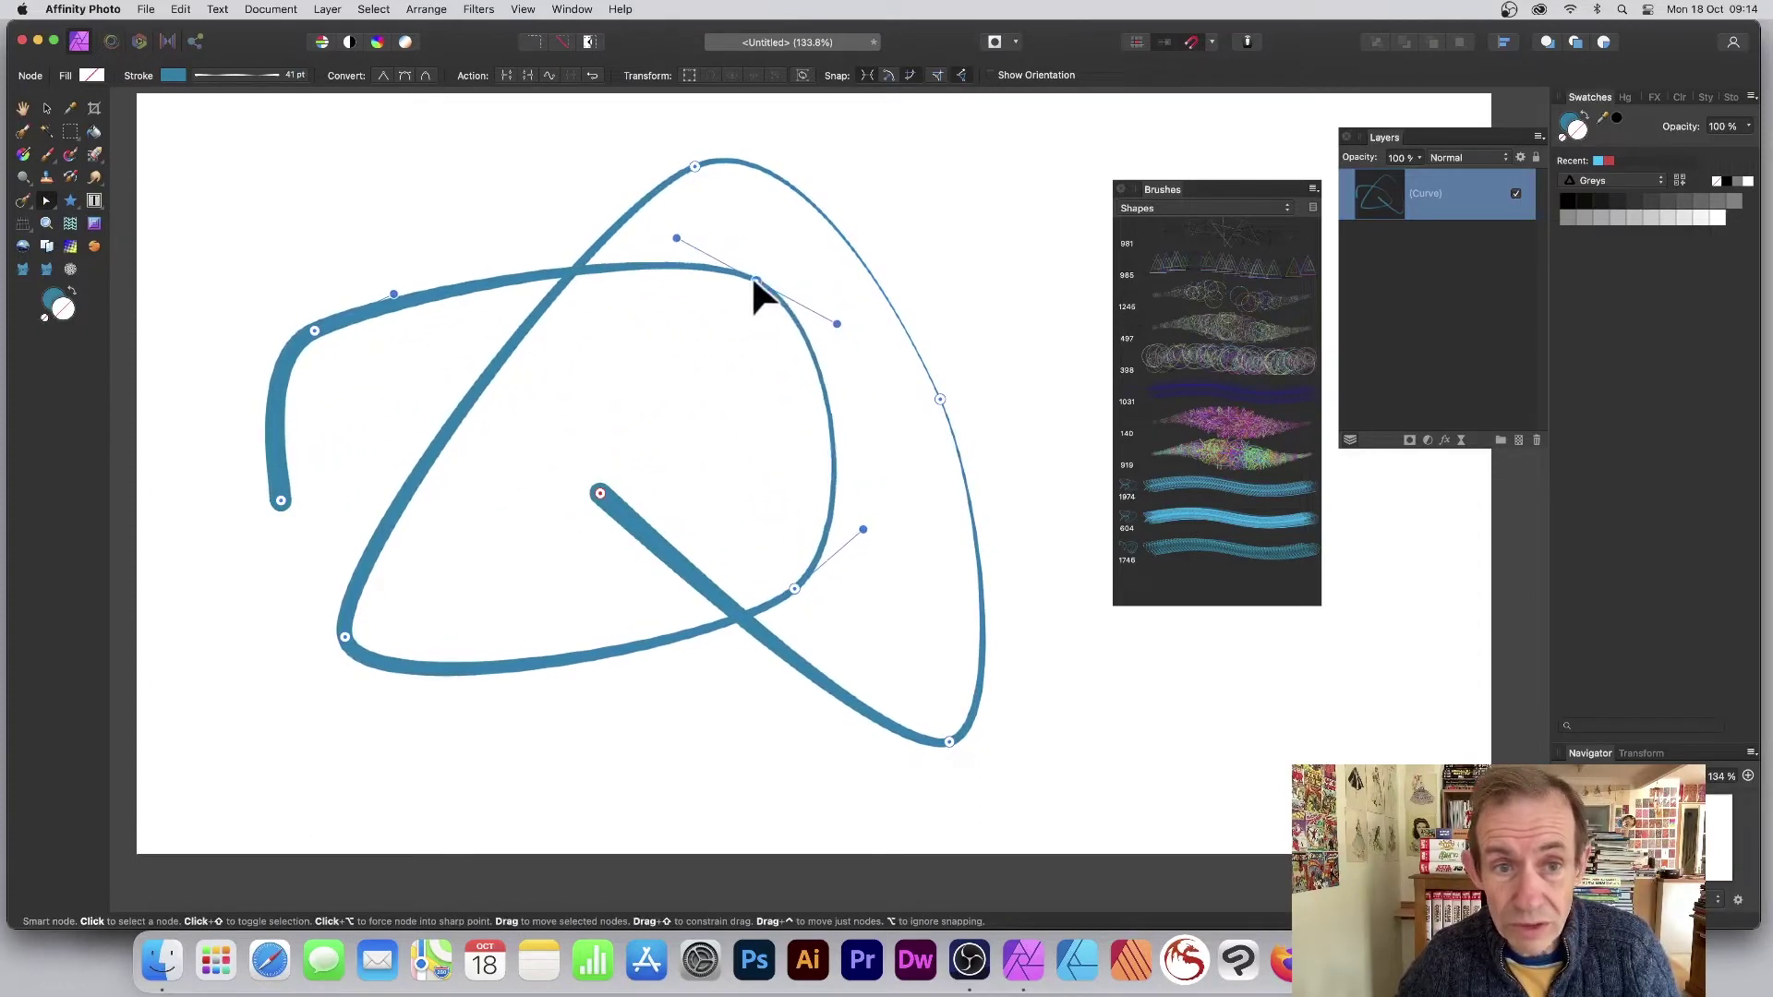
- Edit the stroke's pressure curve so the line thins through its middle
left_click(243, 74)
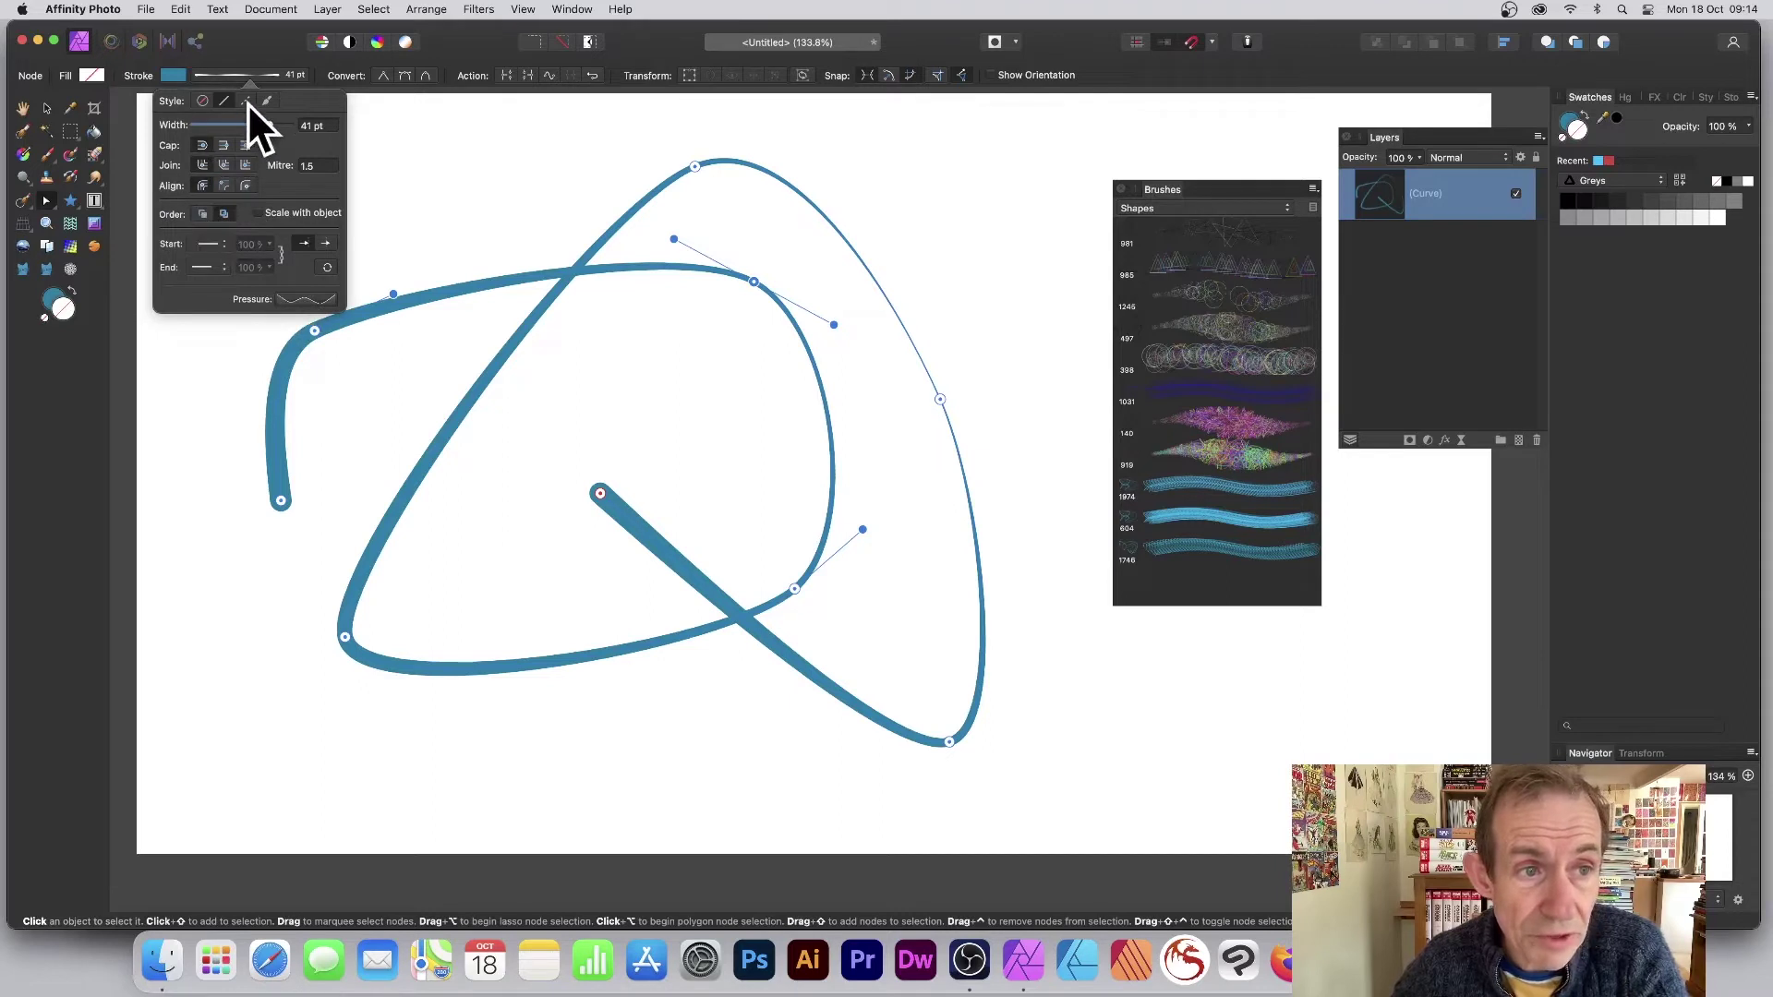
left_click(300, 300)
mouse_move(369, 346)
left_mouse_down()
mouse_move(379, 413)
mouse_move(452, 329)
left_mouse_up()
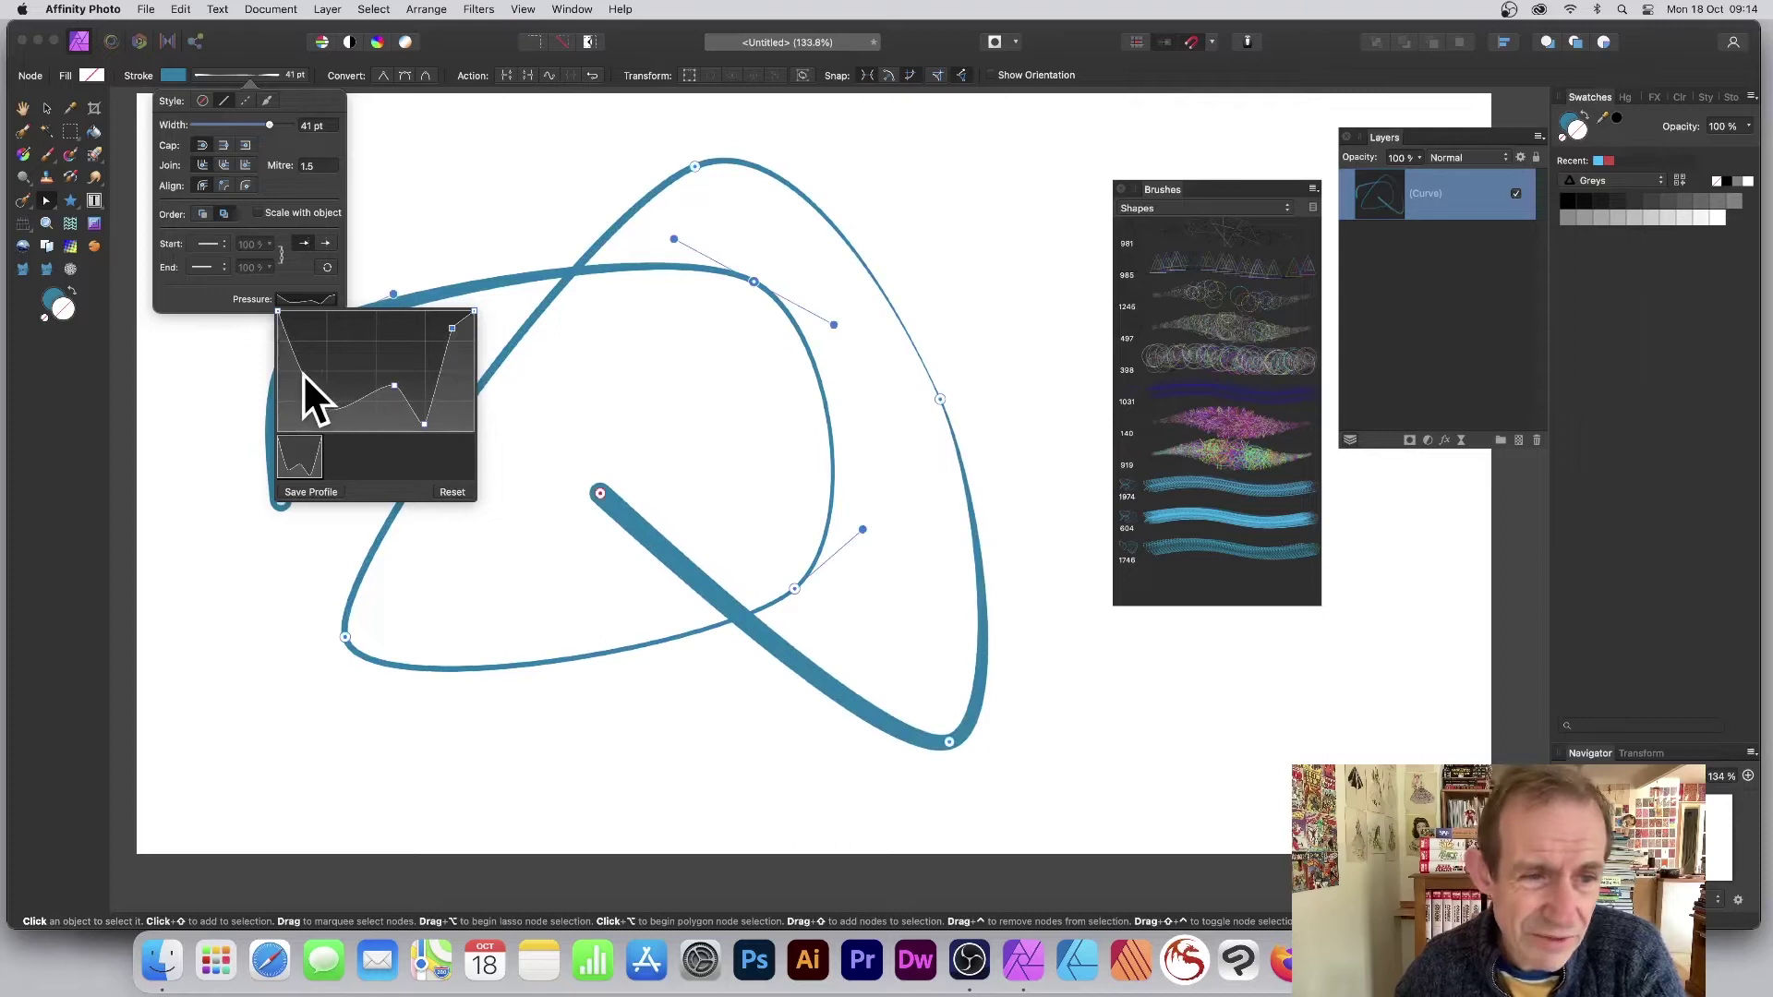
left_click_drag(304, 373, 314, 346)
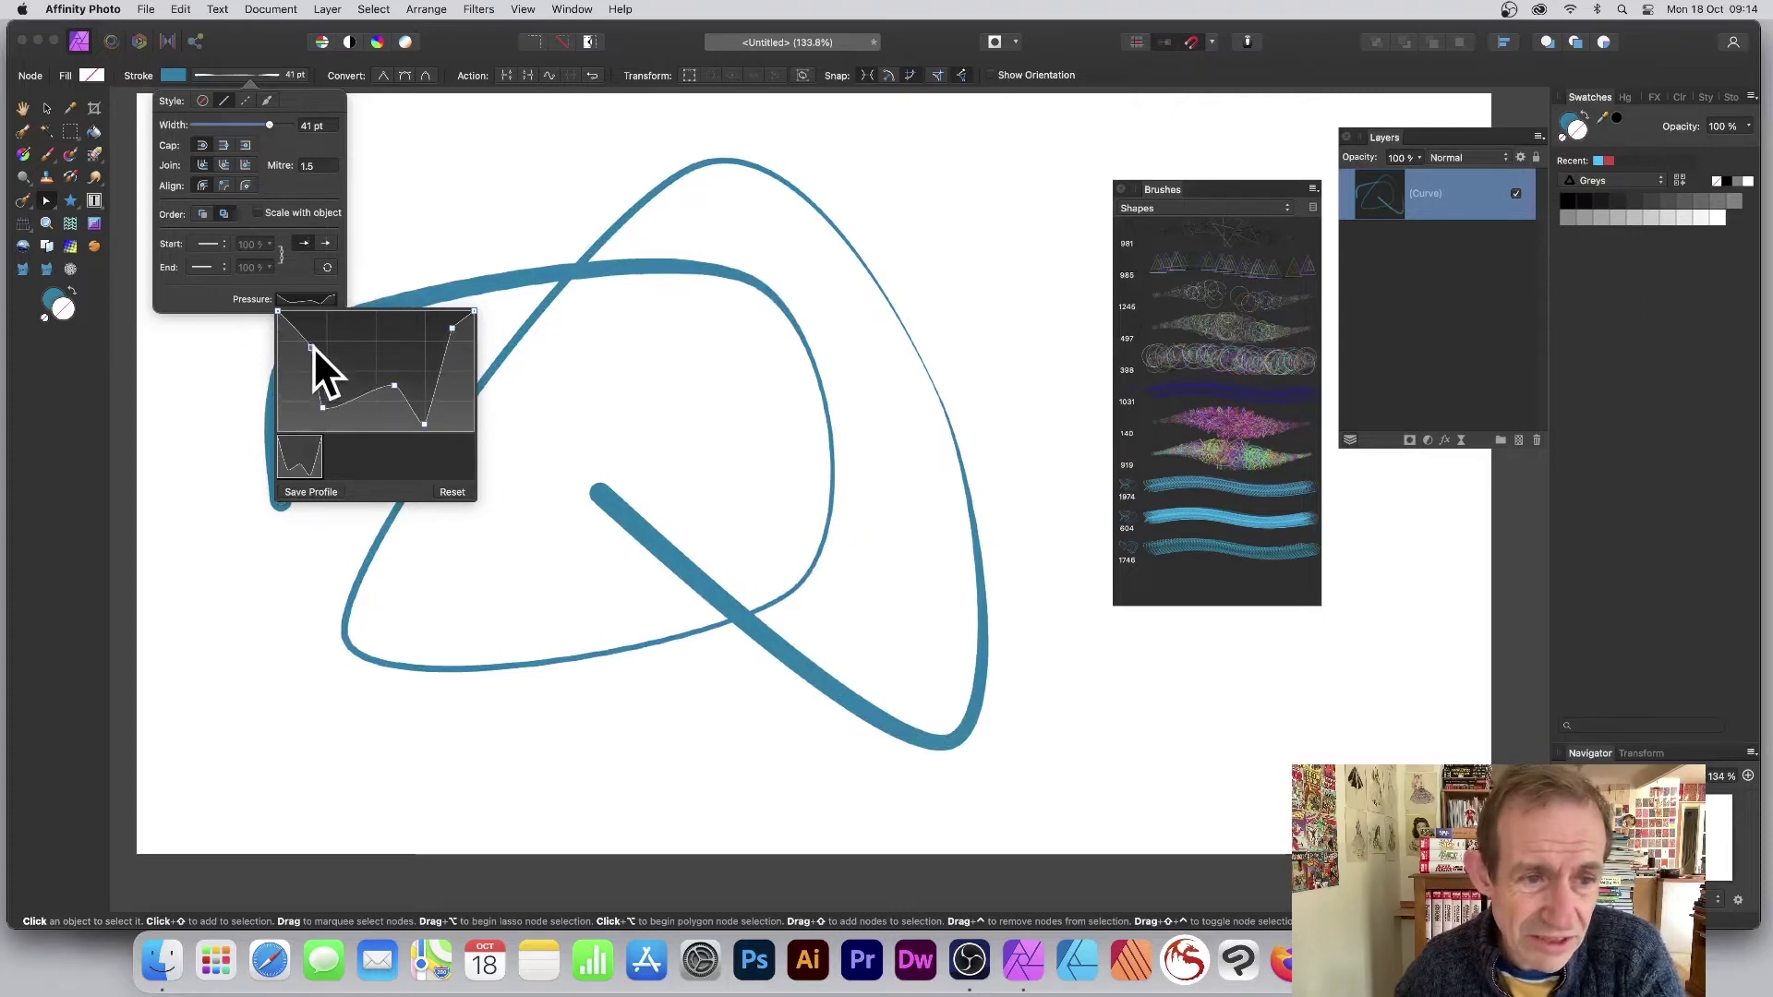
left_click(647, 52)
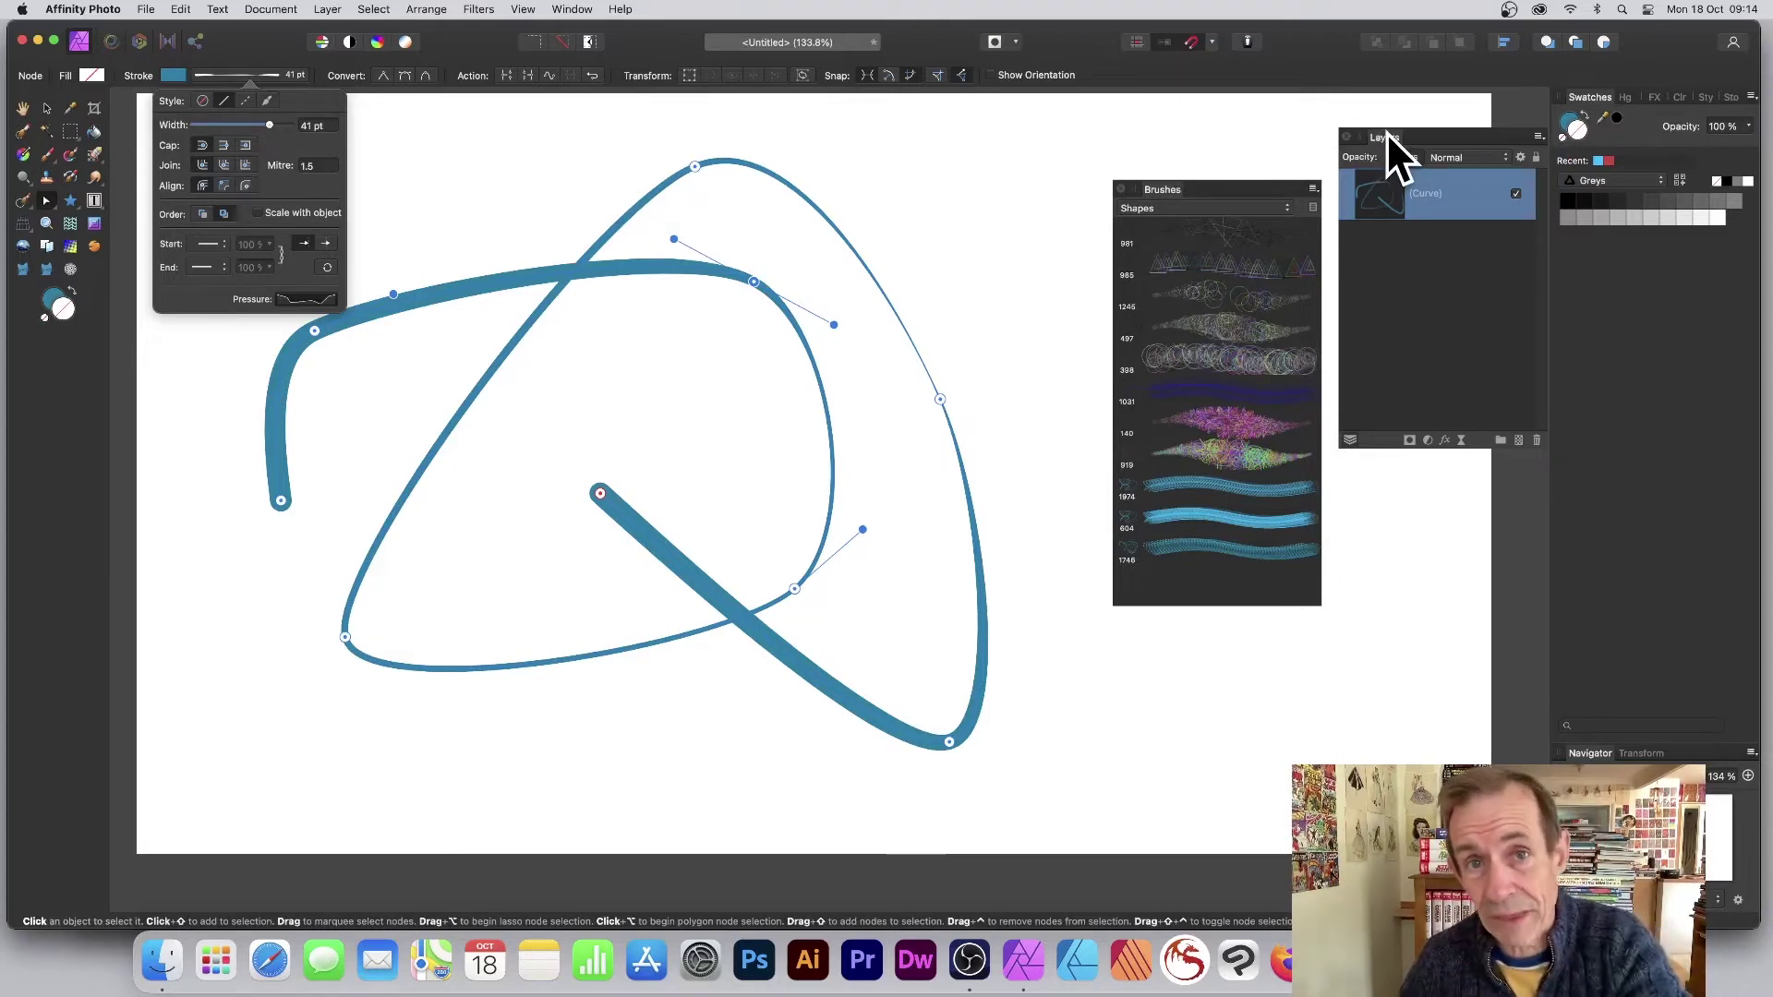
- Turn on 3D shading for the curve and increase its radius
left_click(1445, 441)
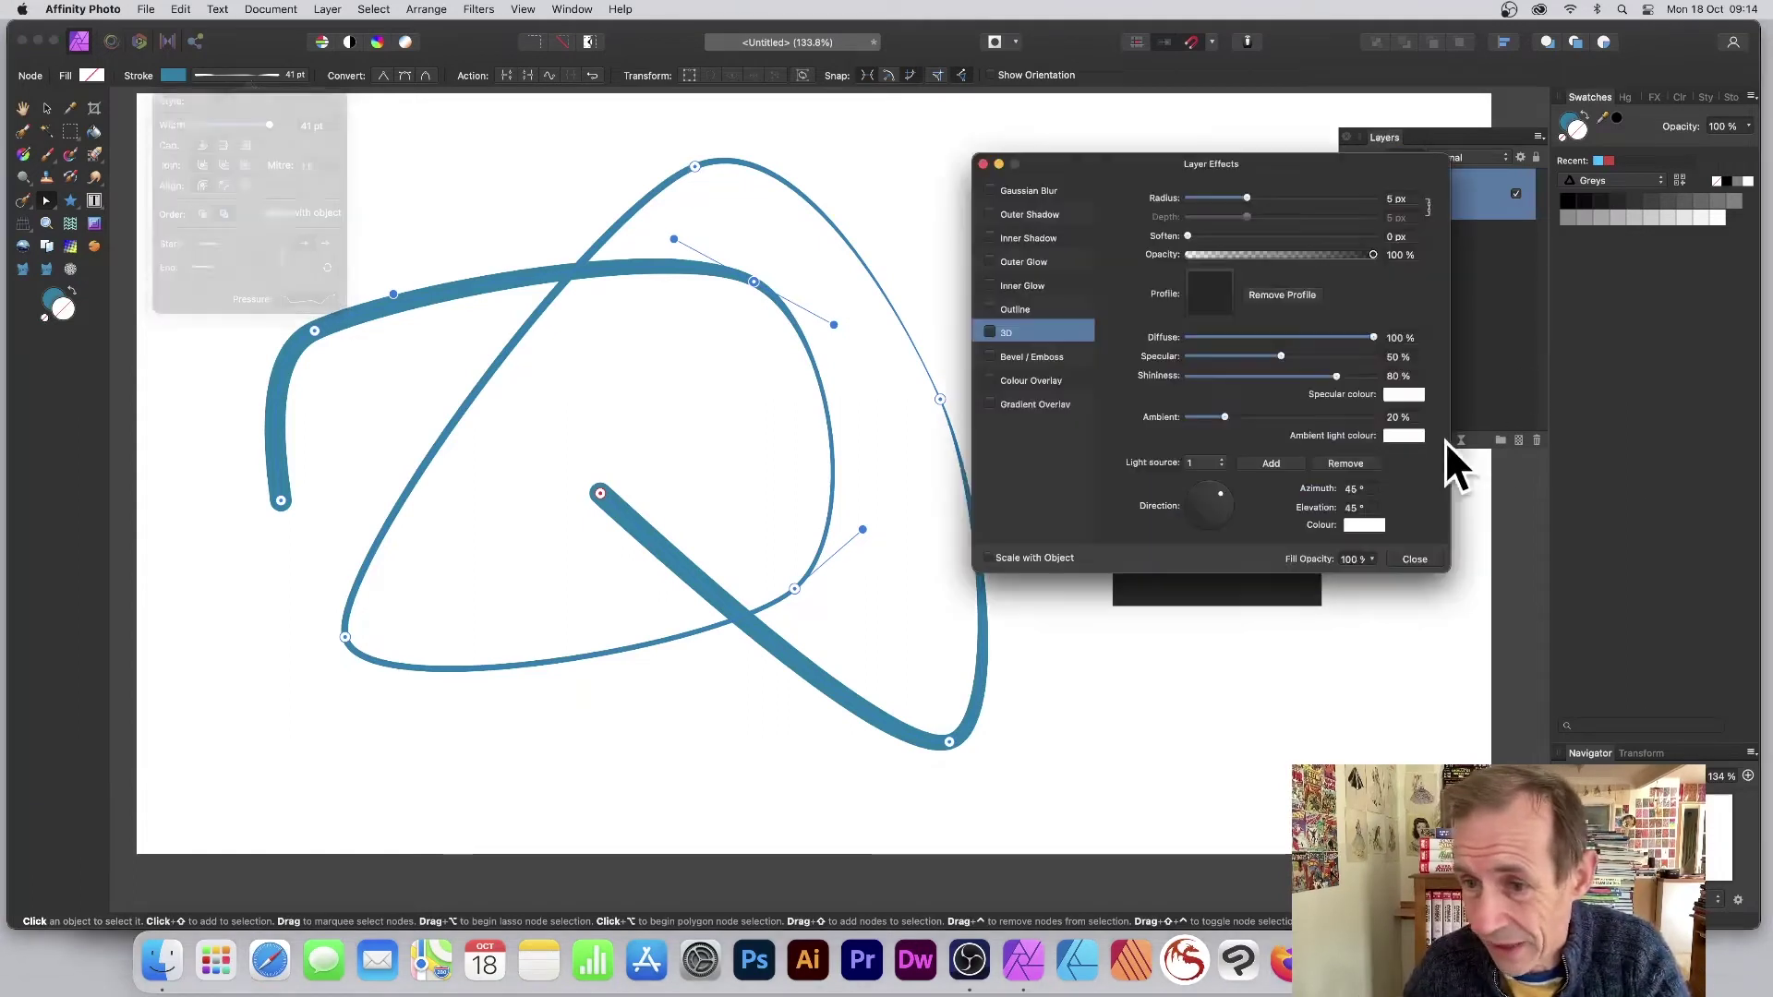
left_click(992, 332)
left_click_drag(1246, 198, 1262, 197)
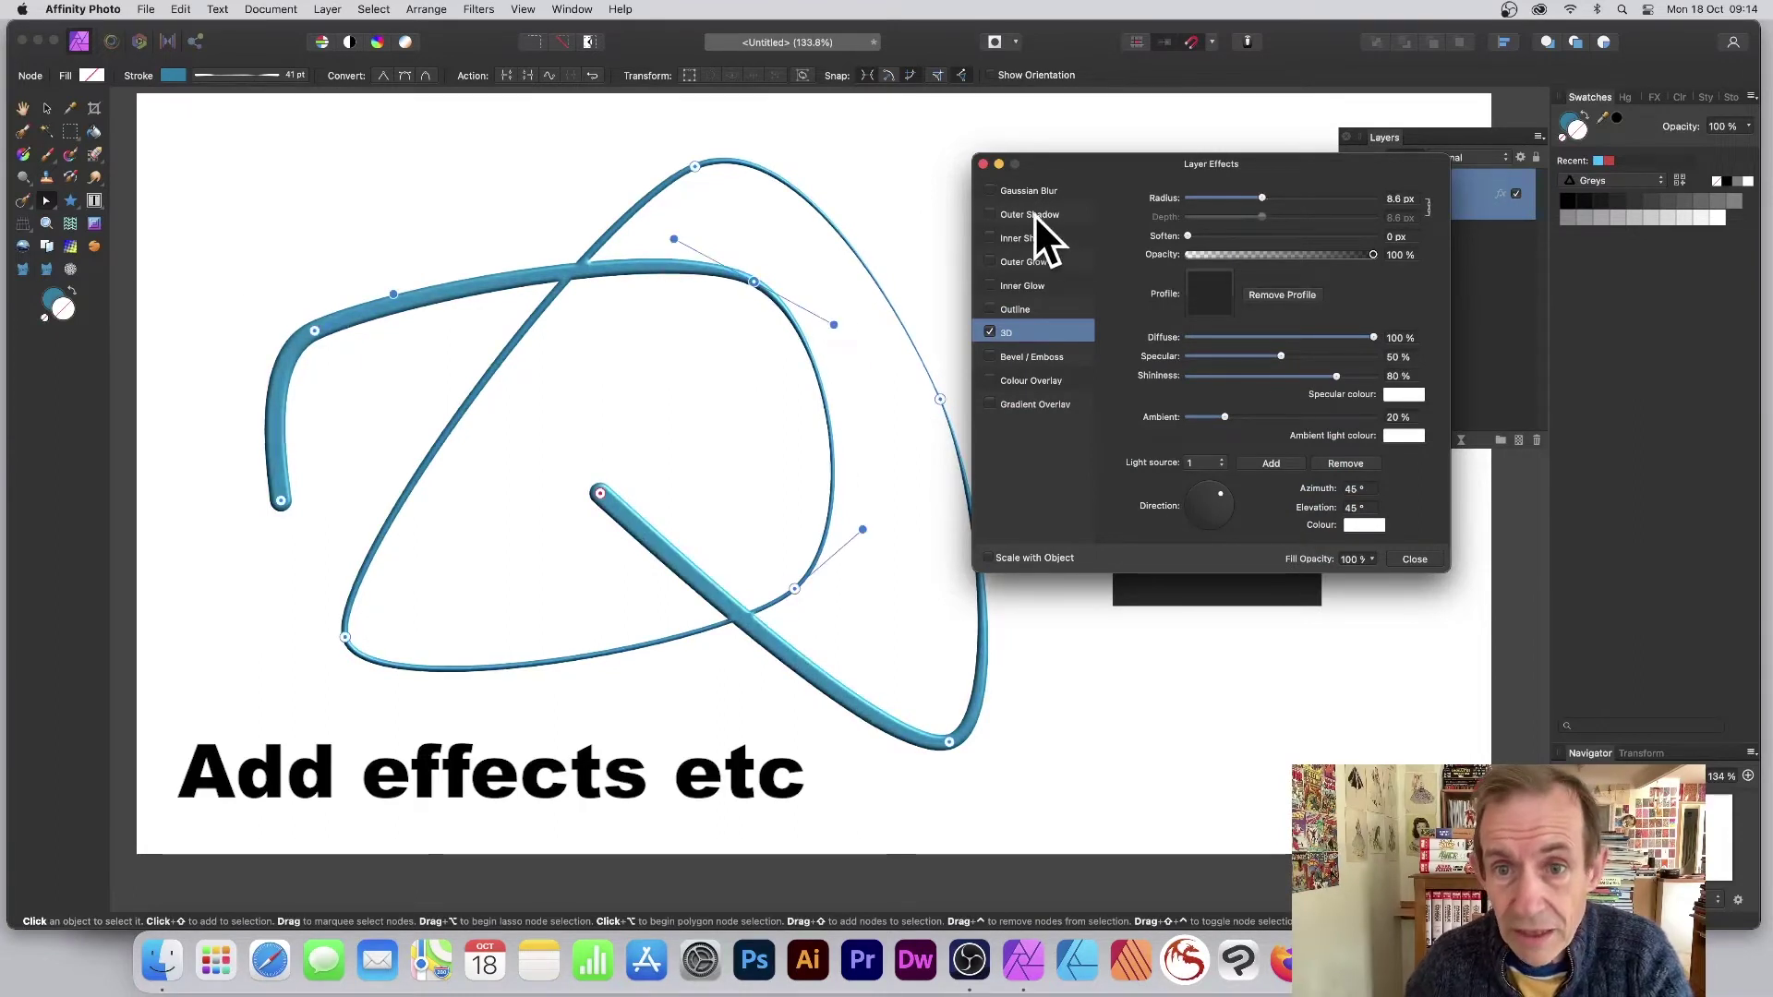
- Add an outer shadow with 24.2 px radius, 42.3 px offset and 86% intensity
left_click(989, 214)
left_click_drag(1191, 236, 1298, 237)
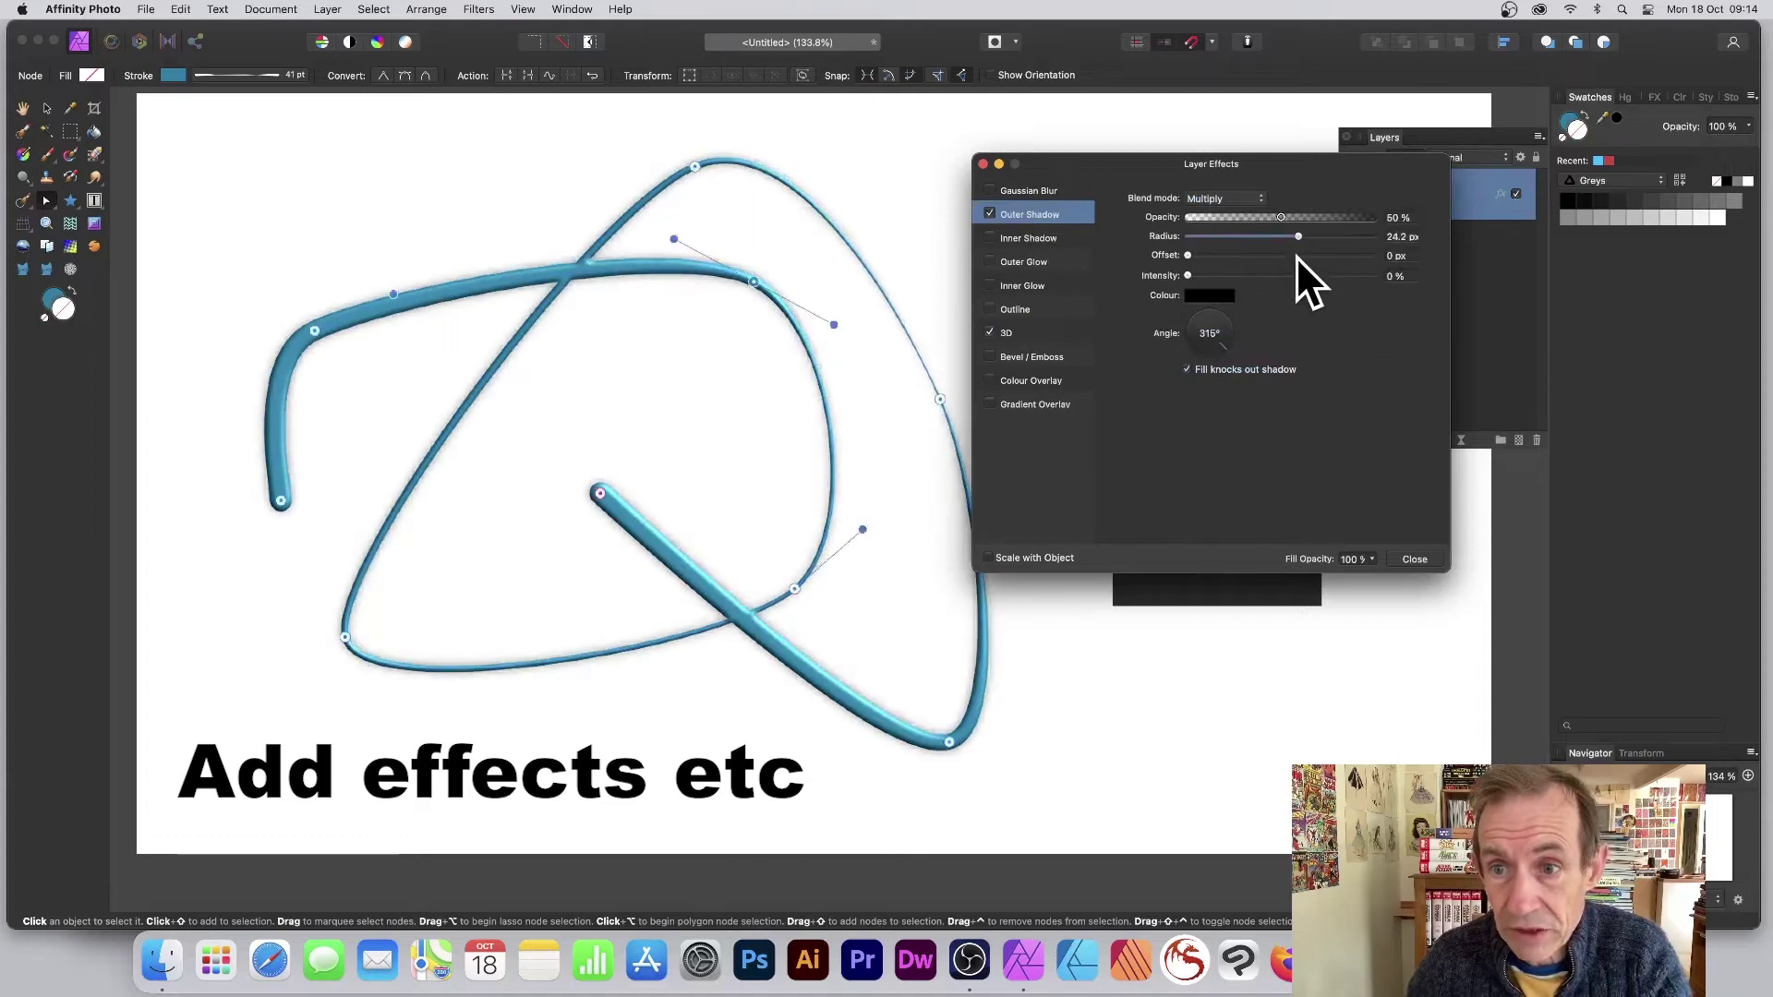
left_click_drag(1188, 255, 1334, 254)
left_click_drag(1186, 274, 1347, 276)
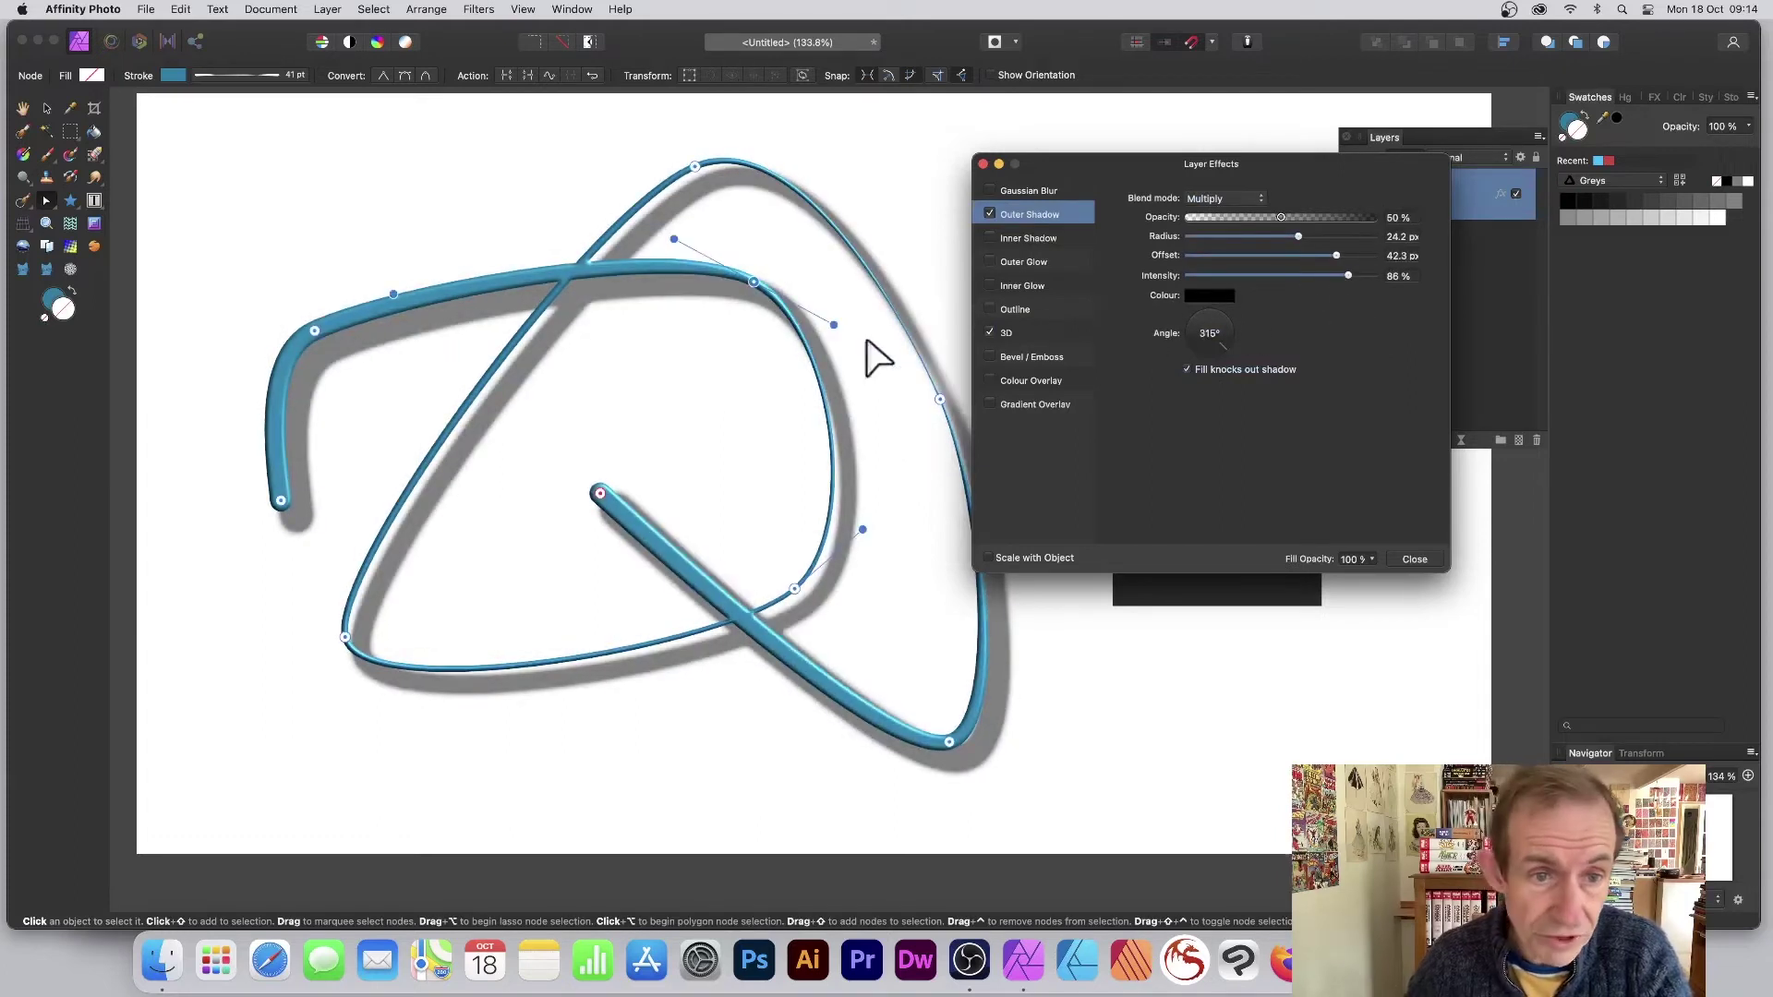
left_click(1415, 559)
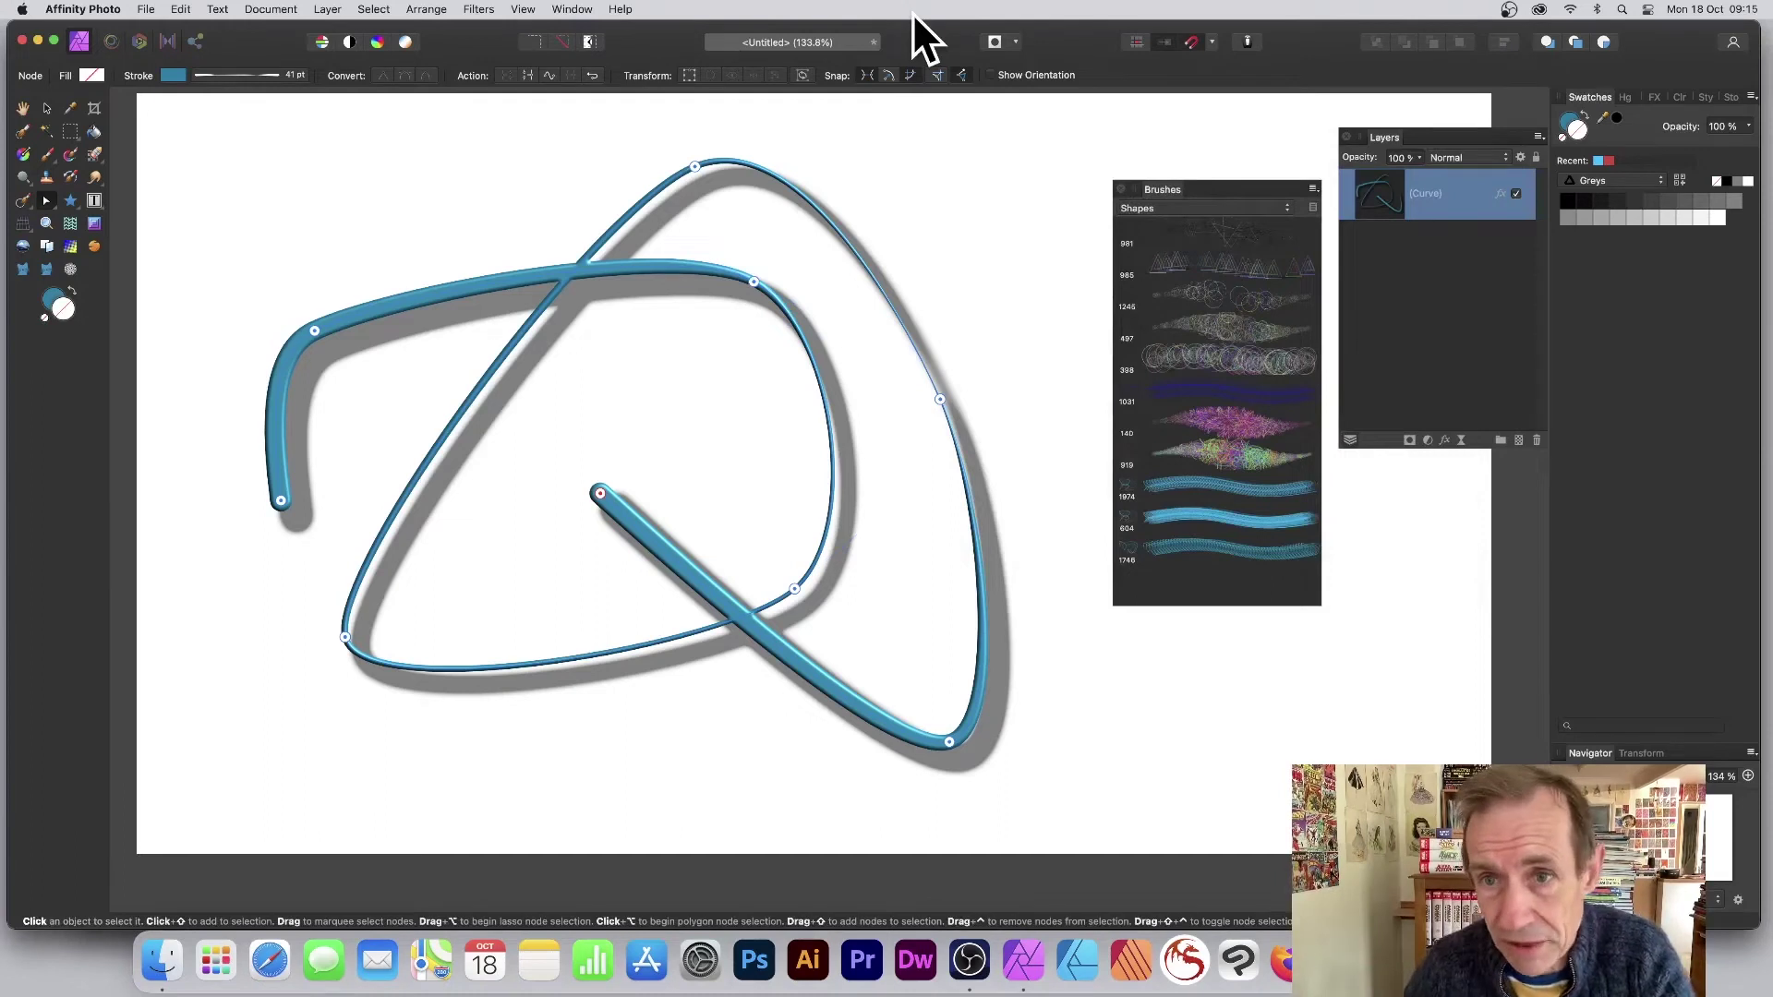
- Merge all visible layers into a single pixel layer
left_click(1314, 191)
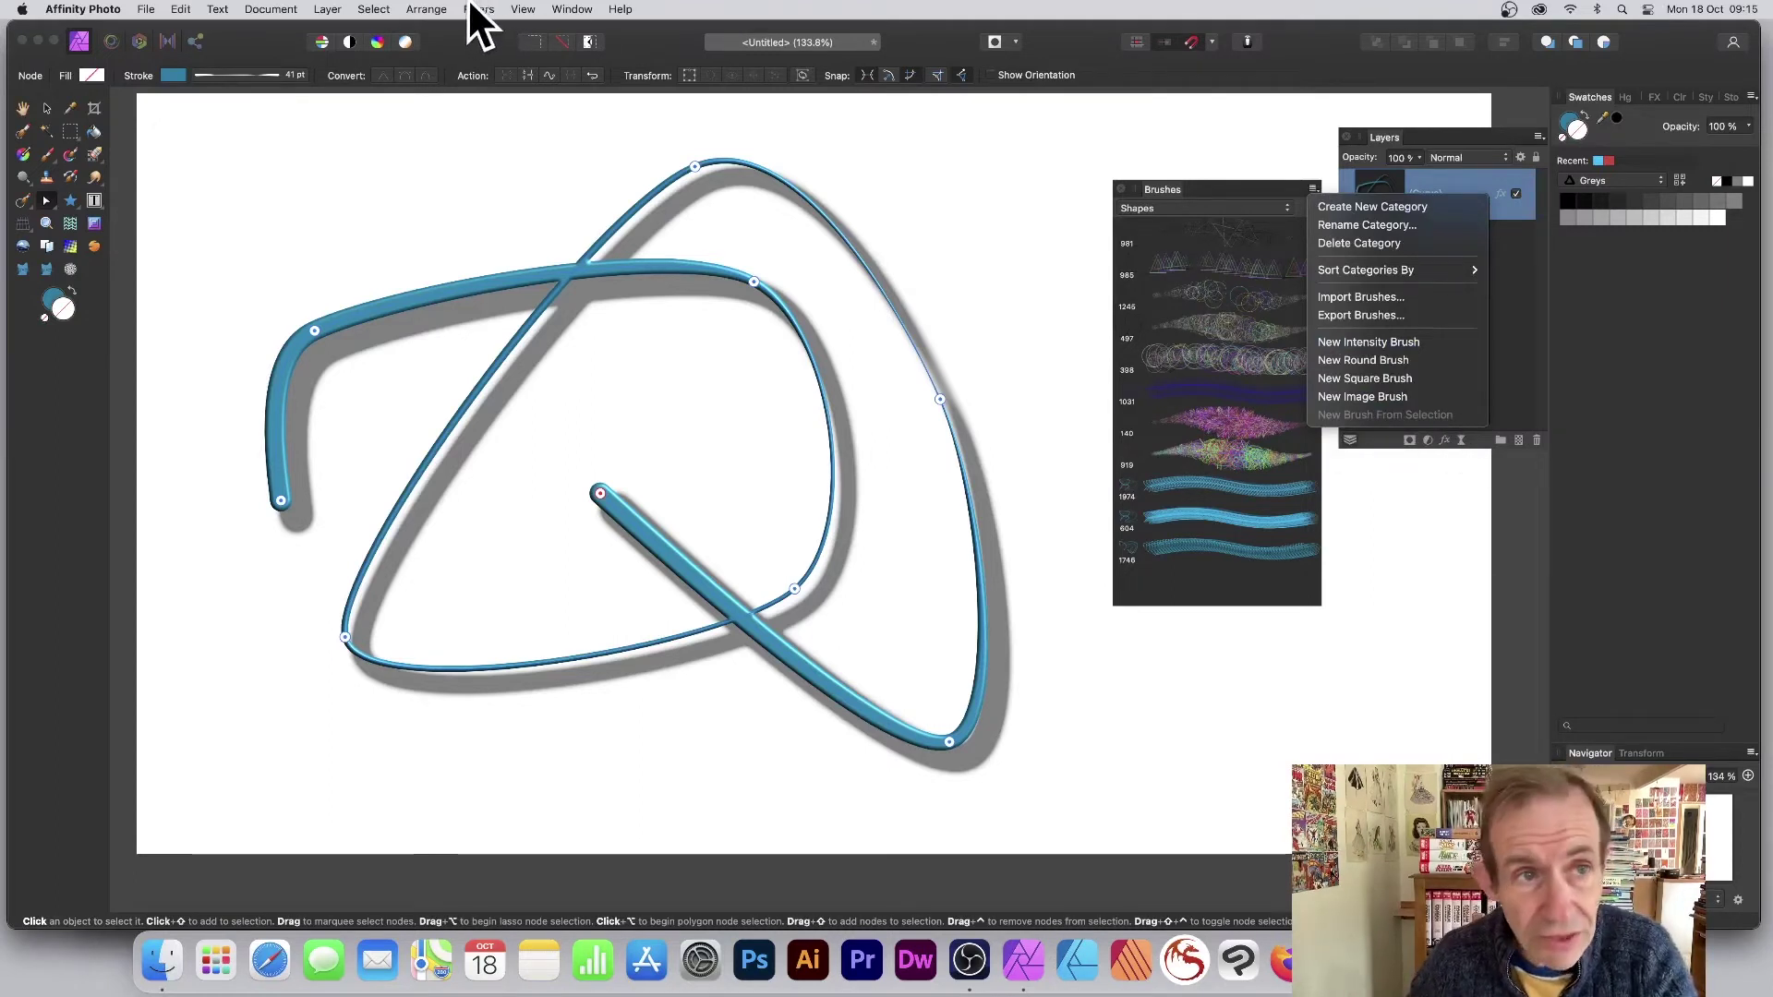
left_click(329, 10)
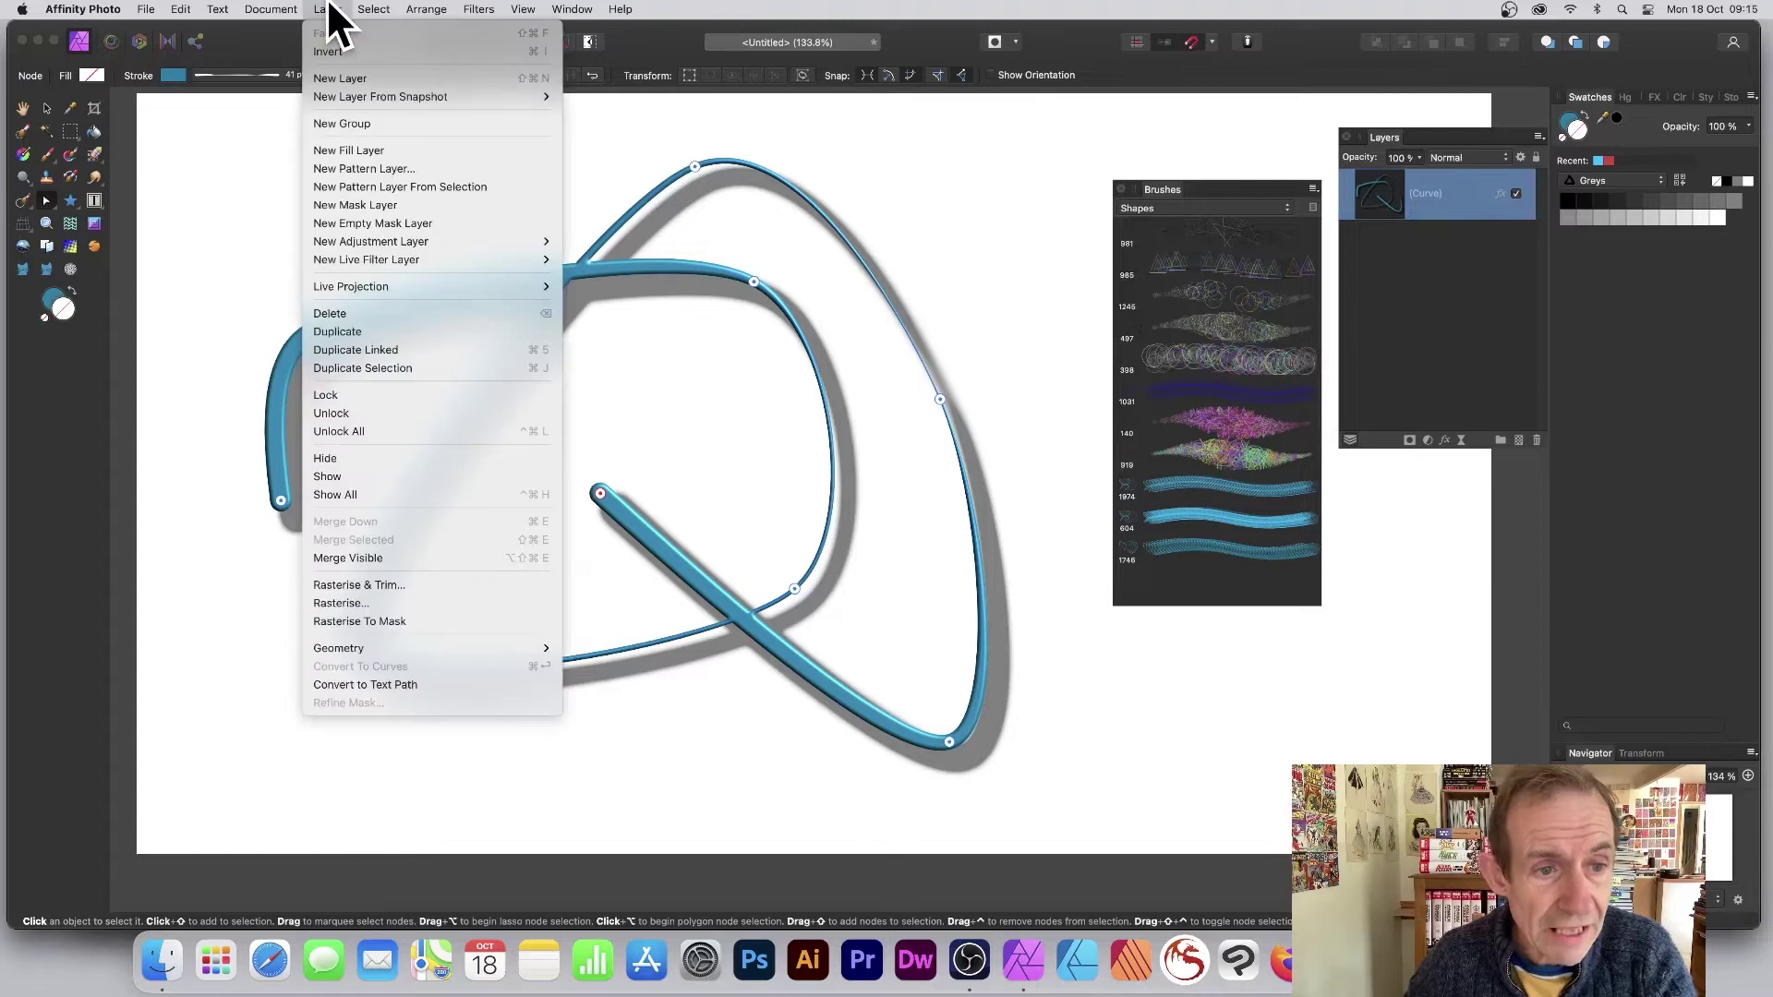
left_click(382, 561)
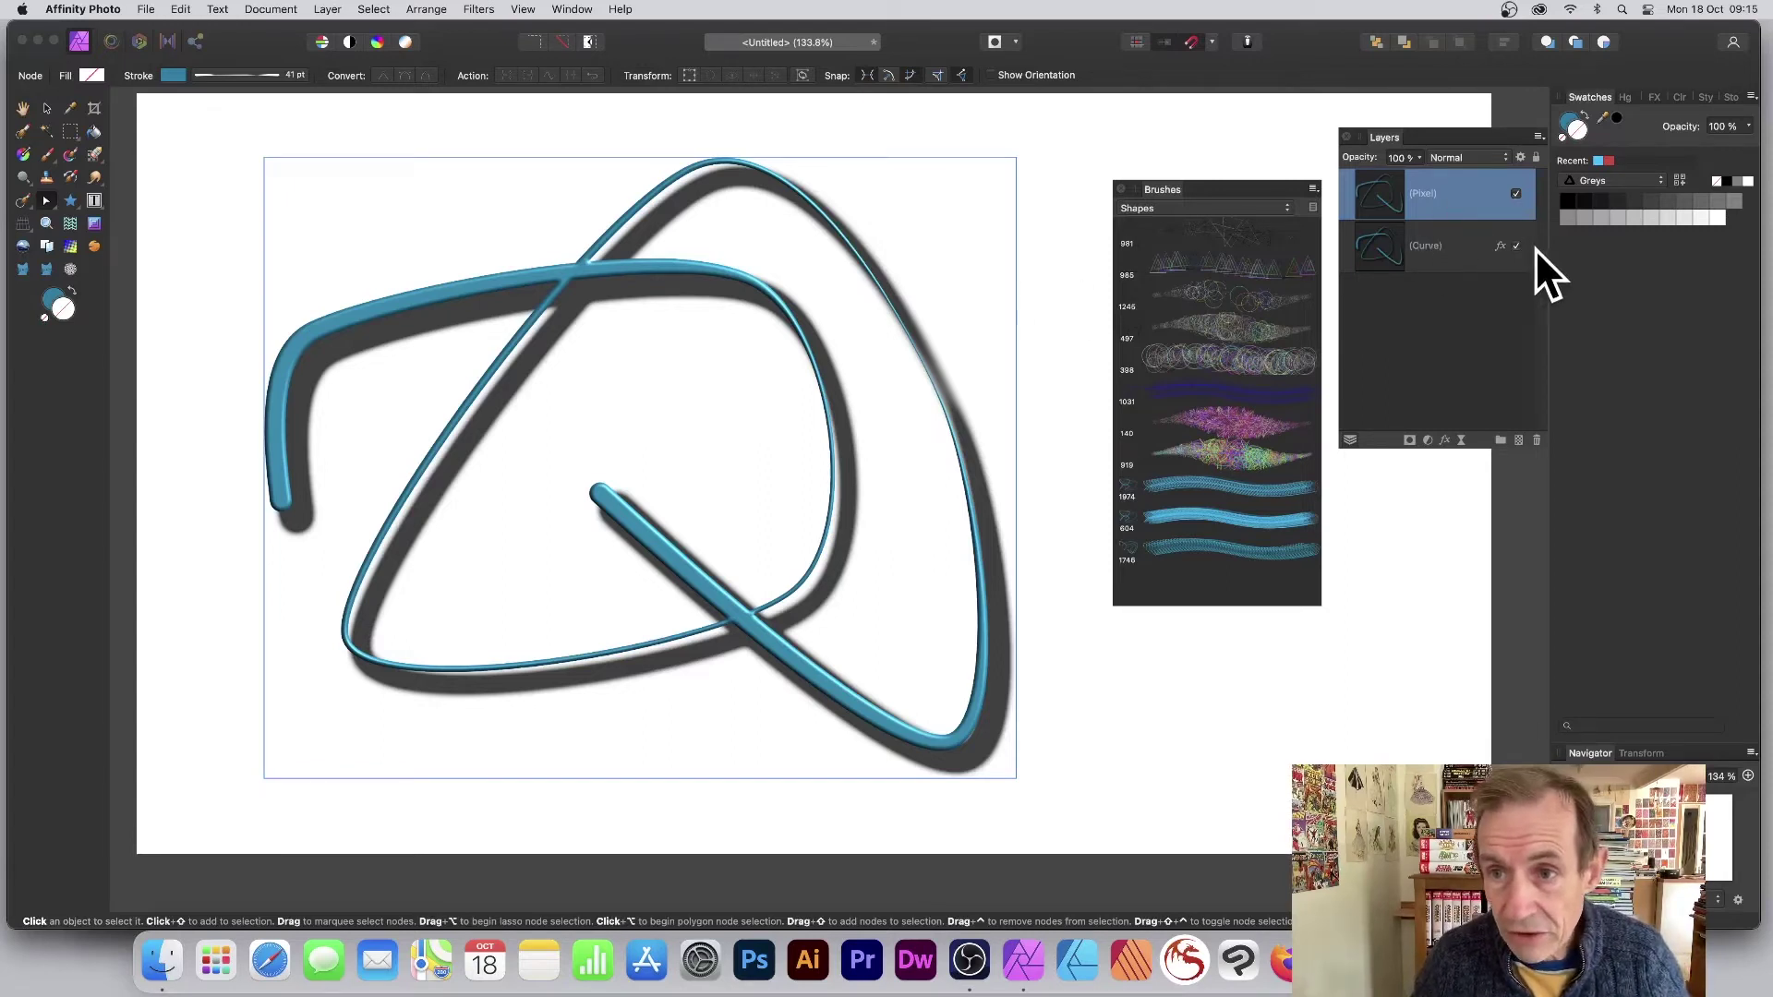
- Create a new brush from the merged artwork and enlarge the brush list to show it
left_click(1313, 187)
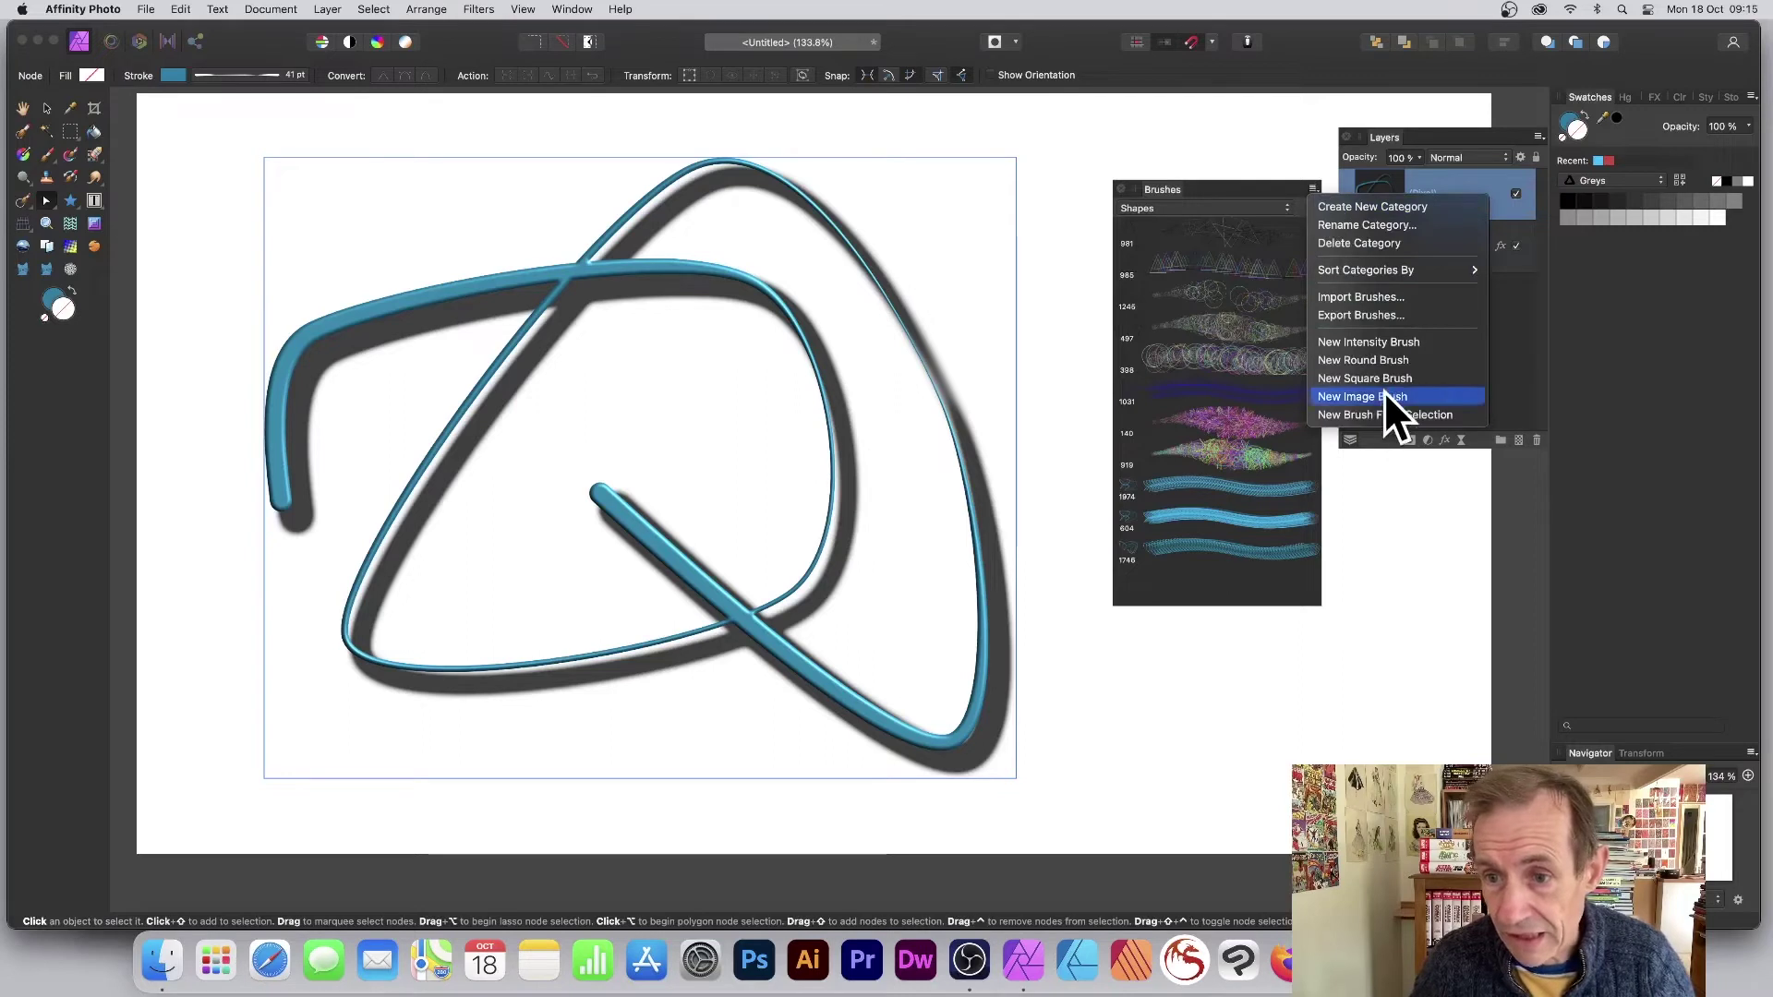
left_click(1389, 415)
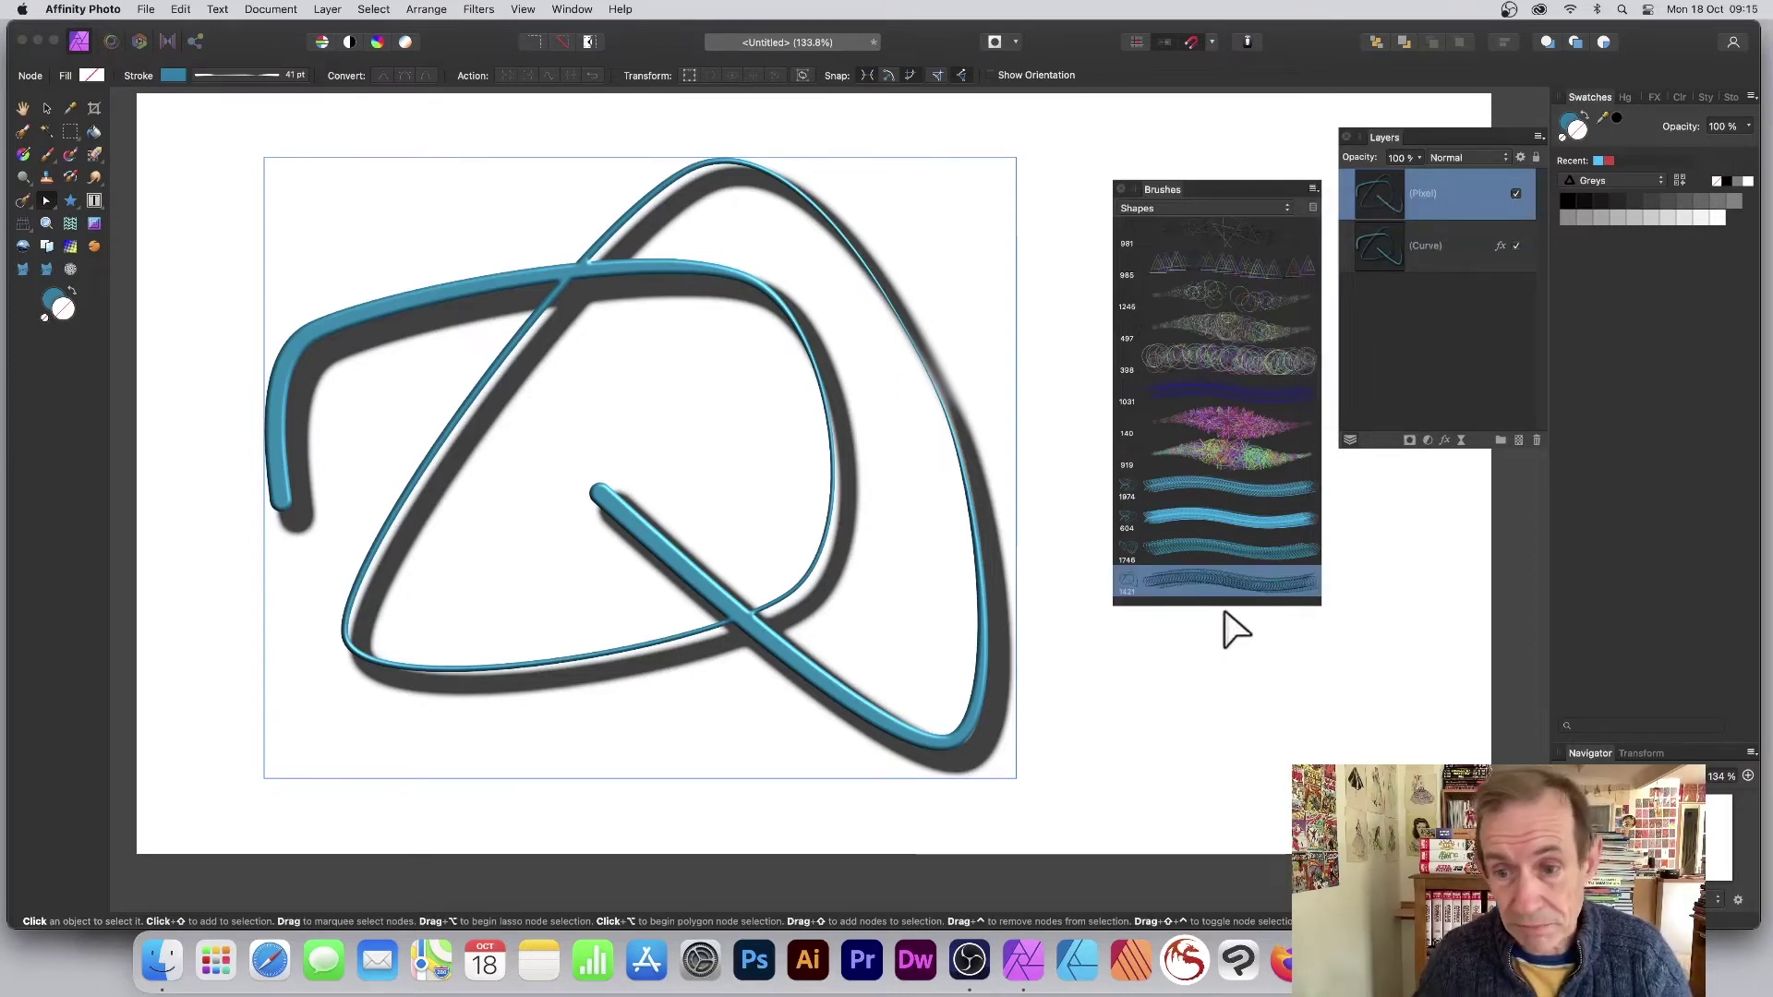
left_click_drag(1233, 605, 1234, 686)
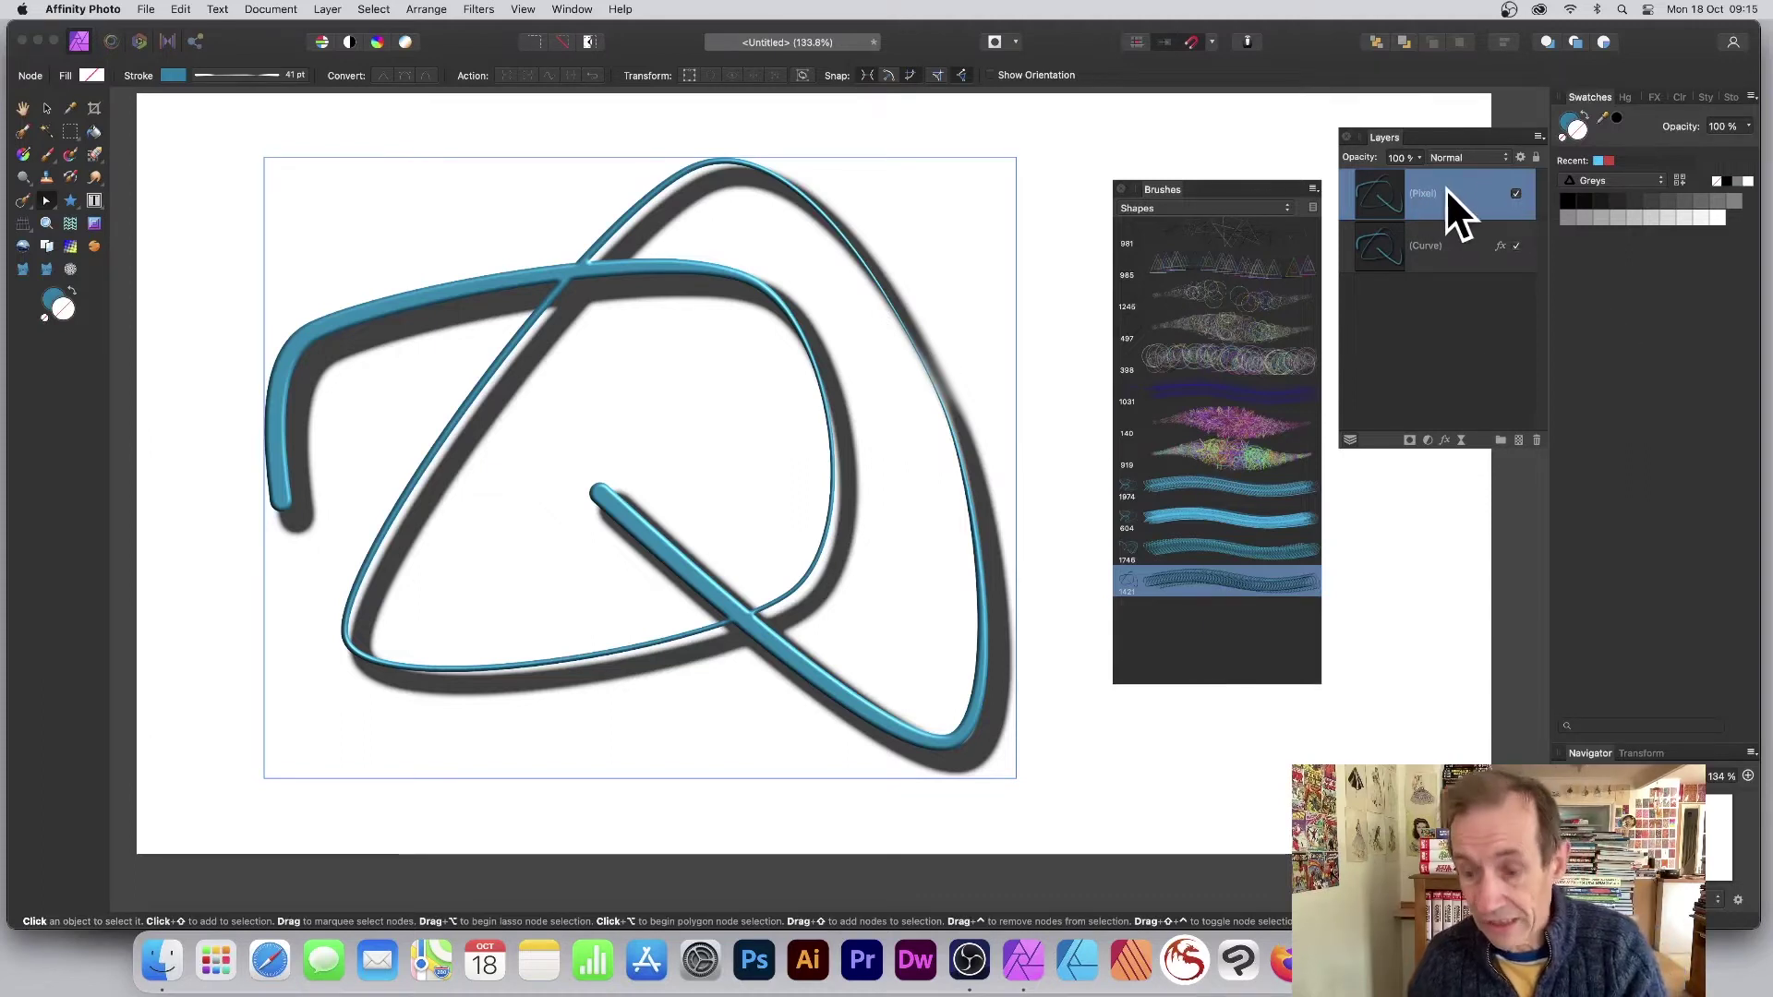
- Delete the curve and merged layers, then select the Paint Brush tool
key("BackSpace")
key("BackSpace")
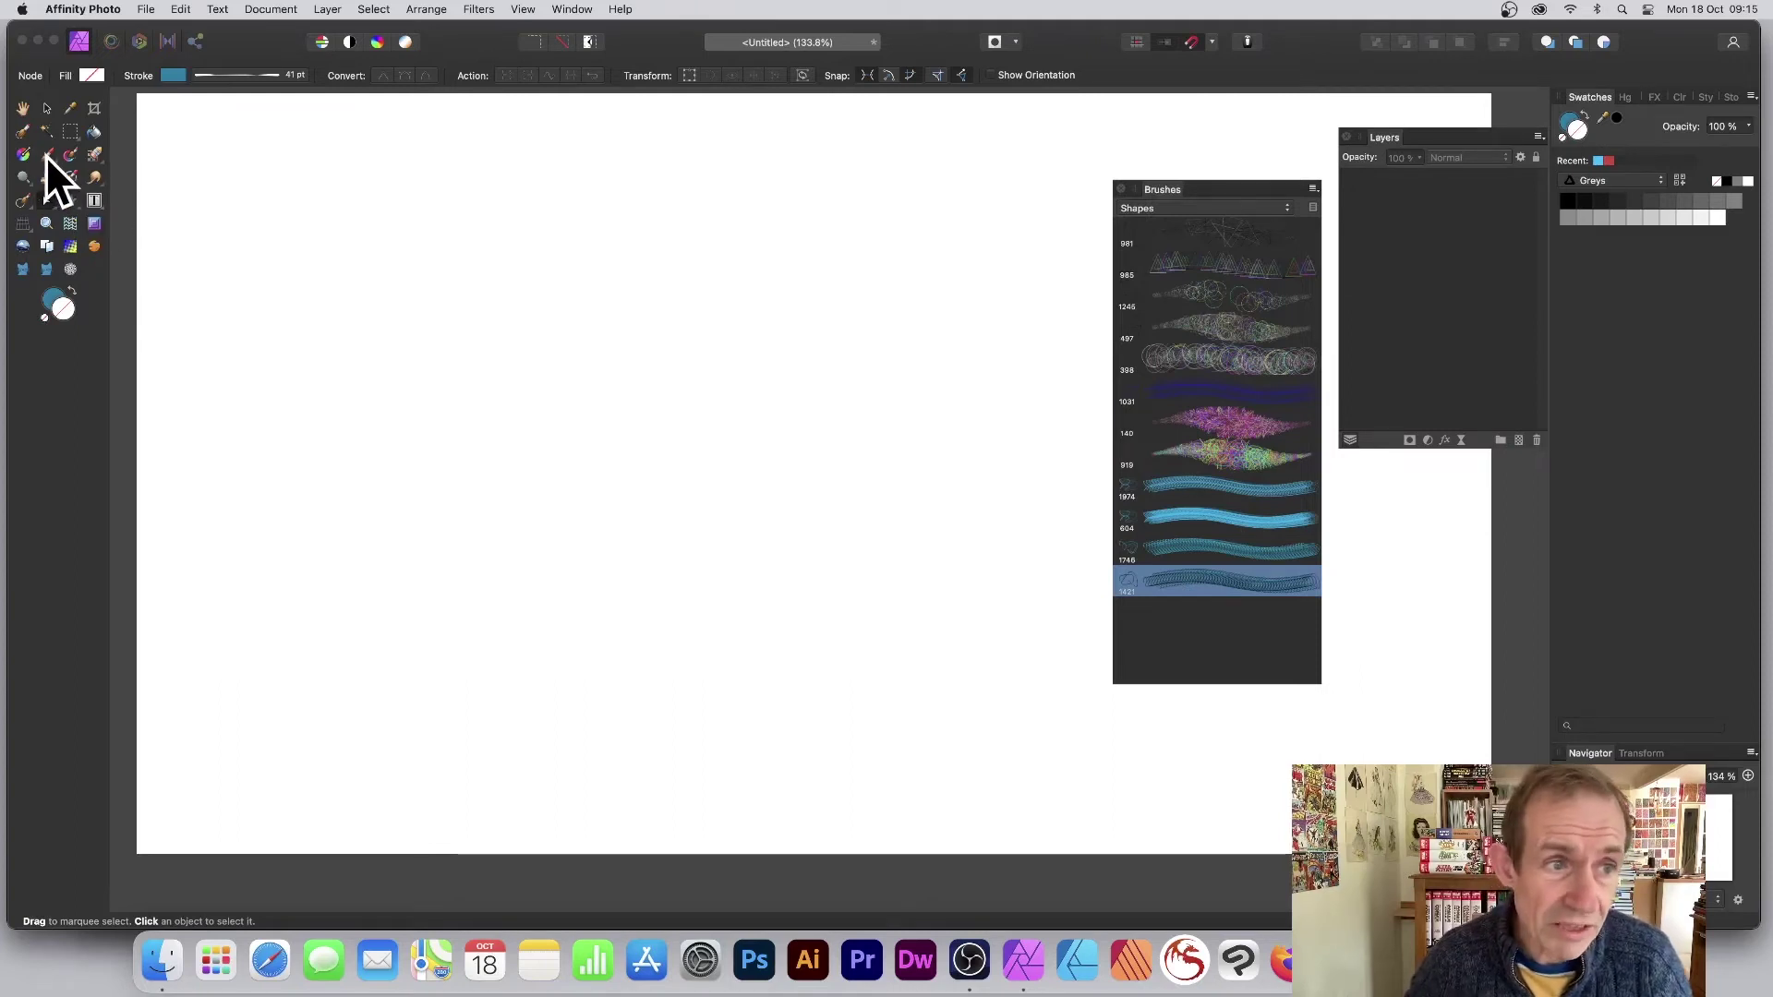
left_click(46, 154)
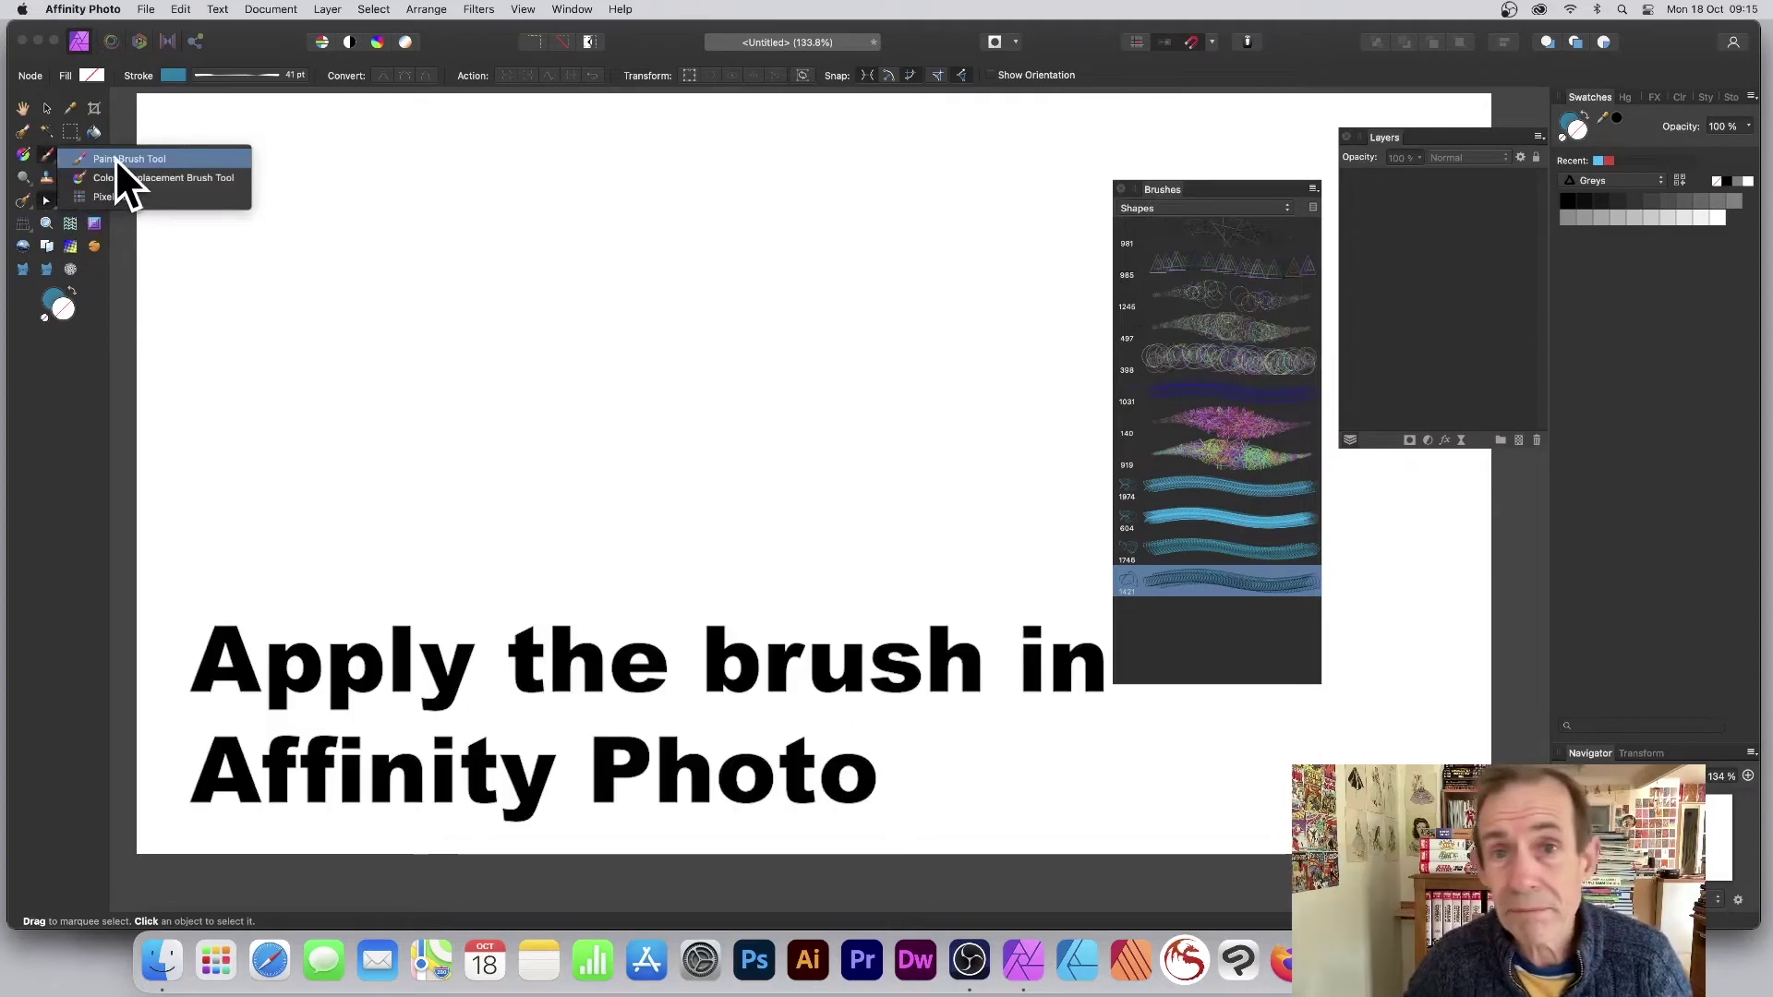
left_click(117, 159)
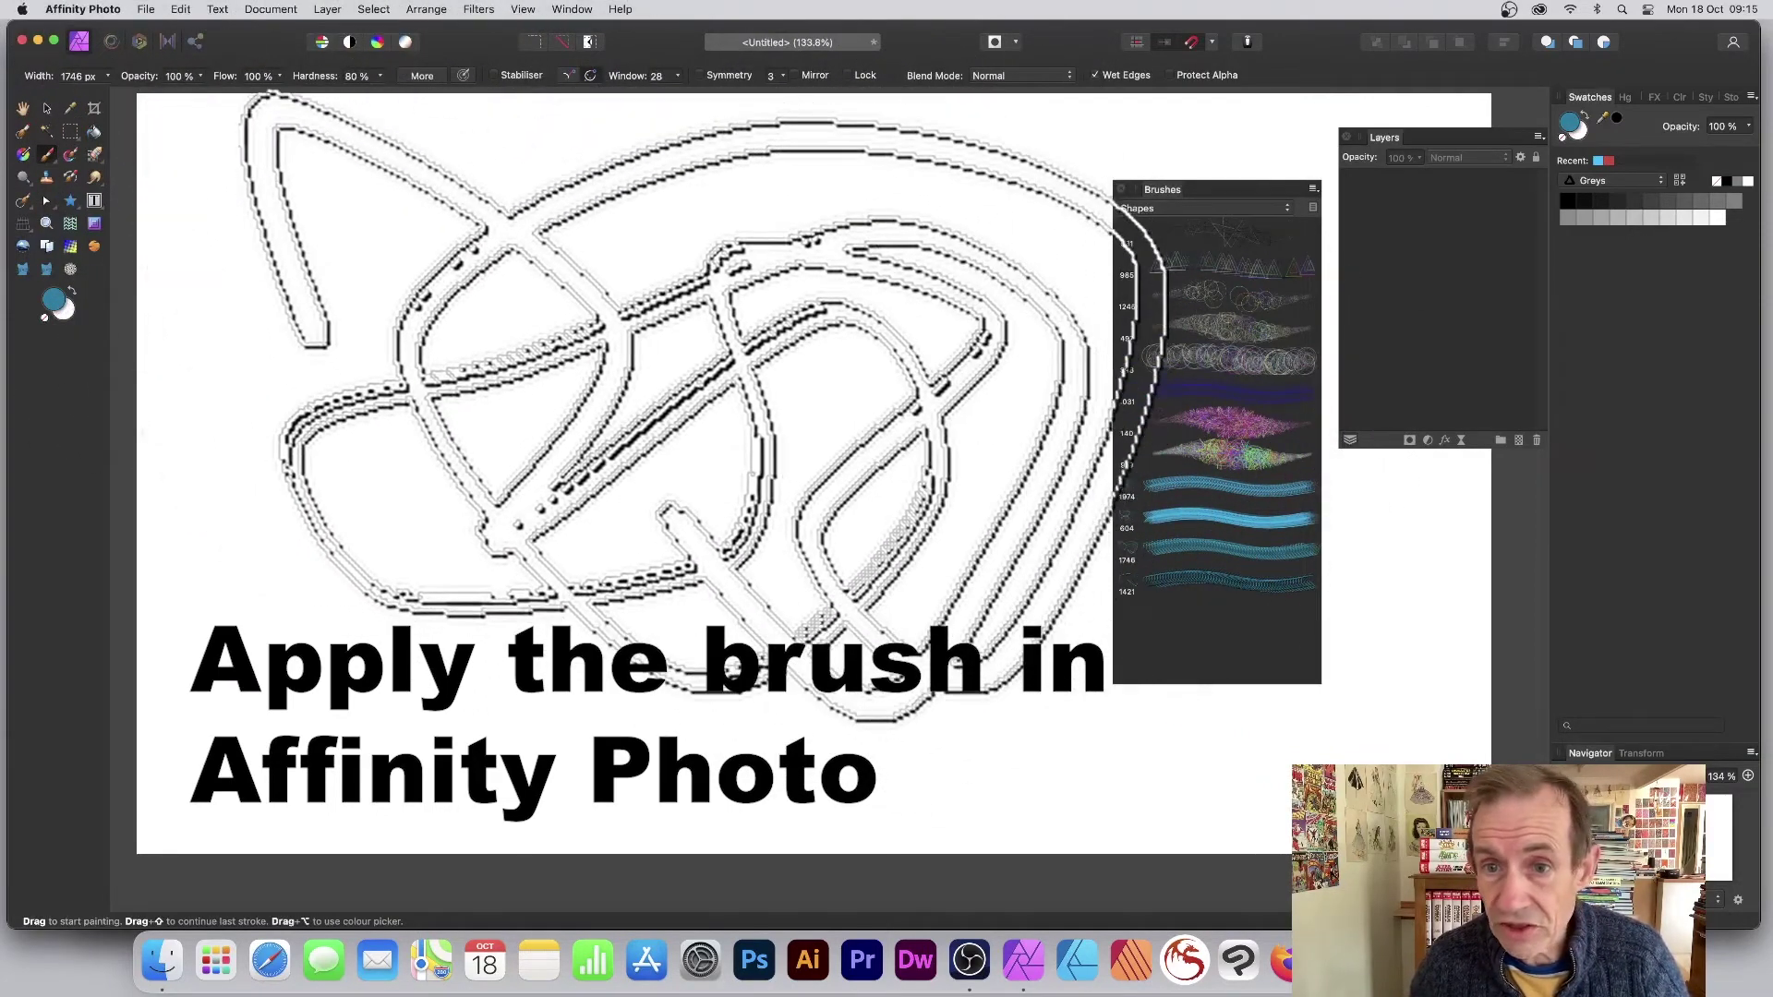
- Paint dense blue swirls across the canvas, then undo most of them
mouse_move(831, 415)
left_mouse_down()
mouse_move(486, 555)
mouse_move(693, 527)
left_mouse_up()
mouse_move(832, 528)
left_mouse_down()
mouse_move(555, 485)
mouse_move(415, 346)
left_mouse_up()
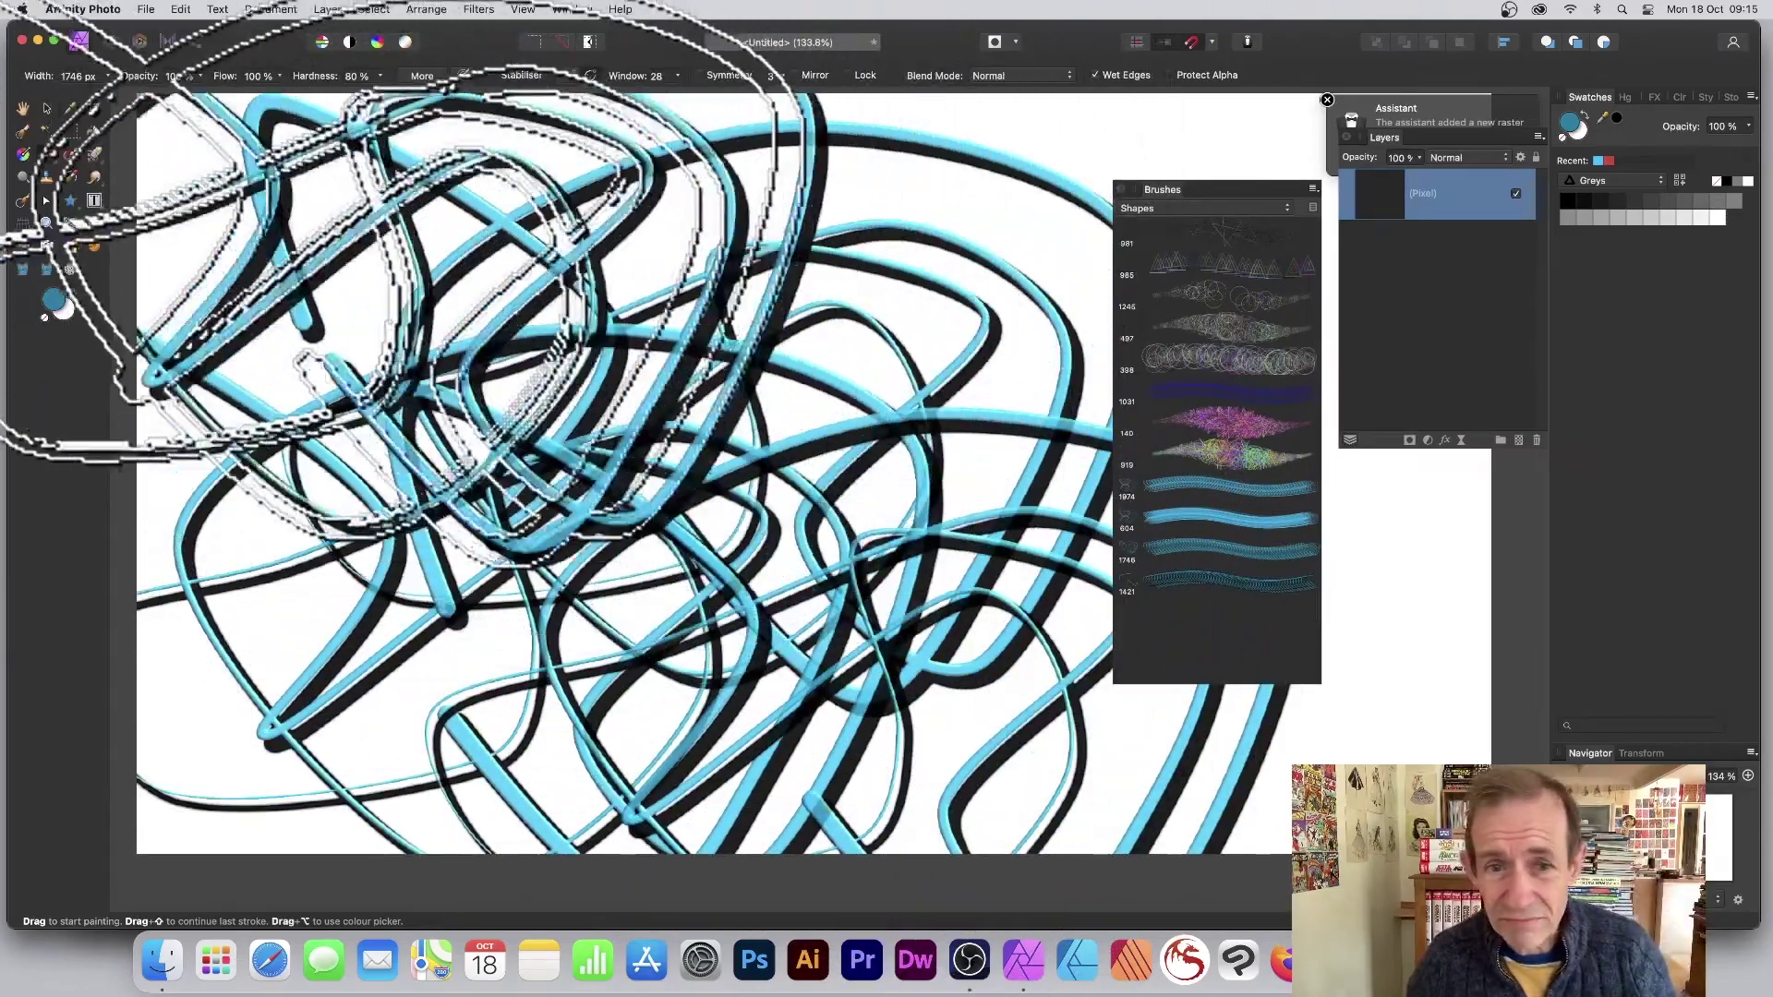
left_click_drag(416, 277, 625, 249)
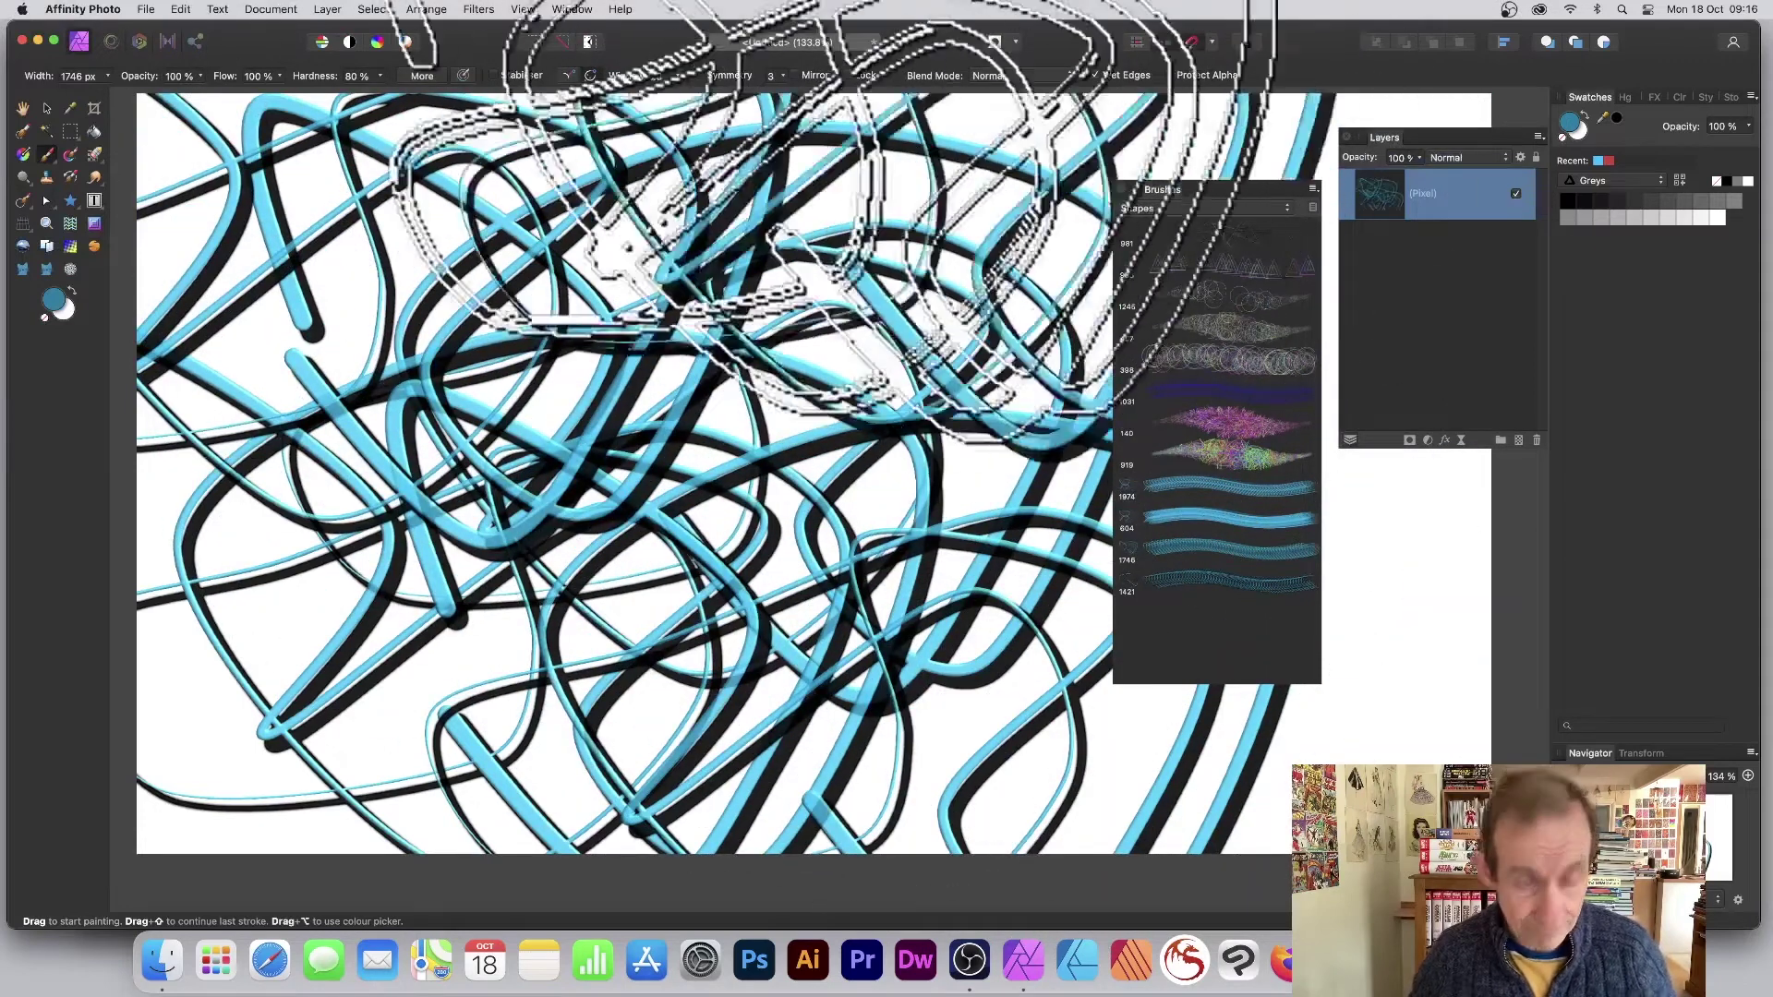
key("super+z")
key("super+z")
key("super+z")
key("super+z")
key("super+z")
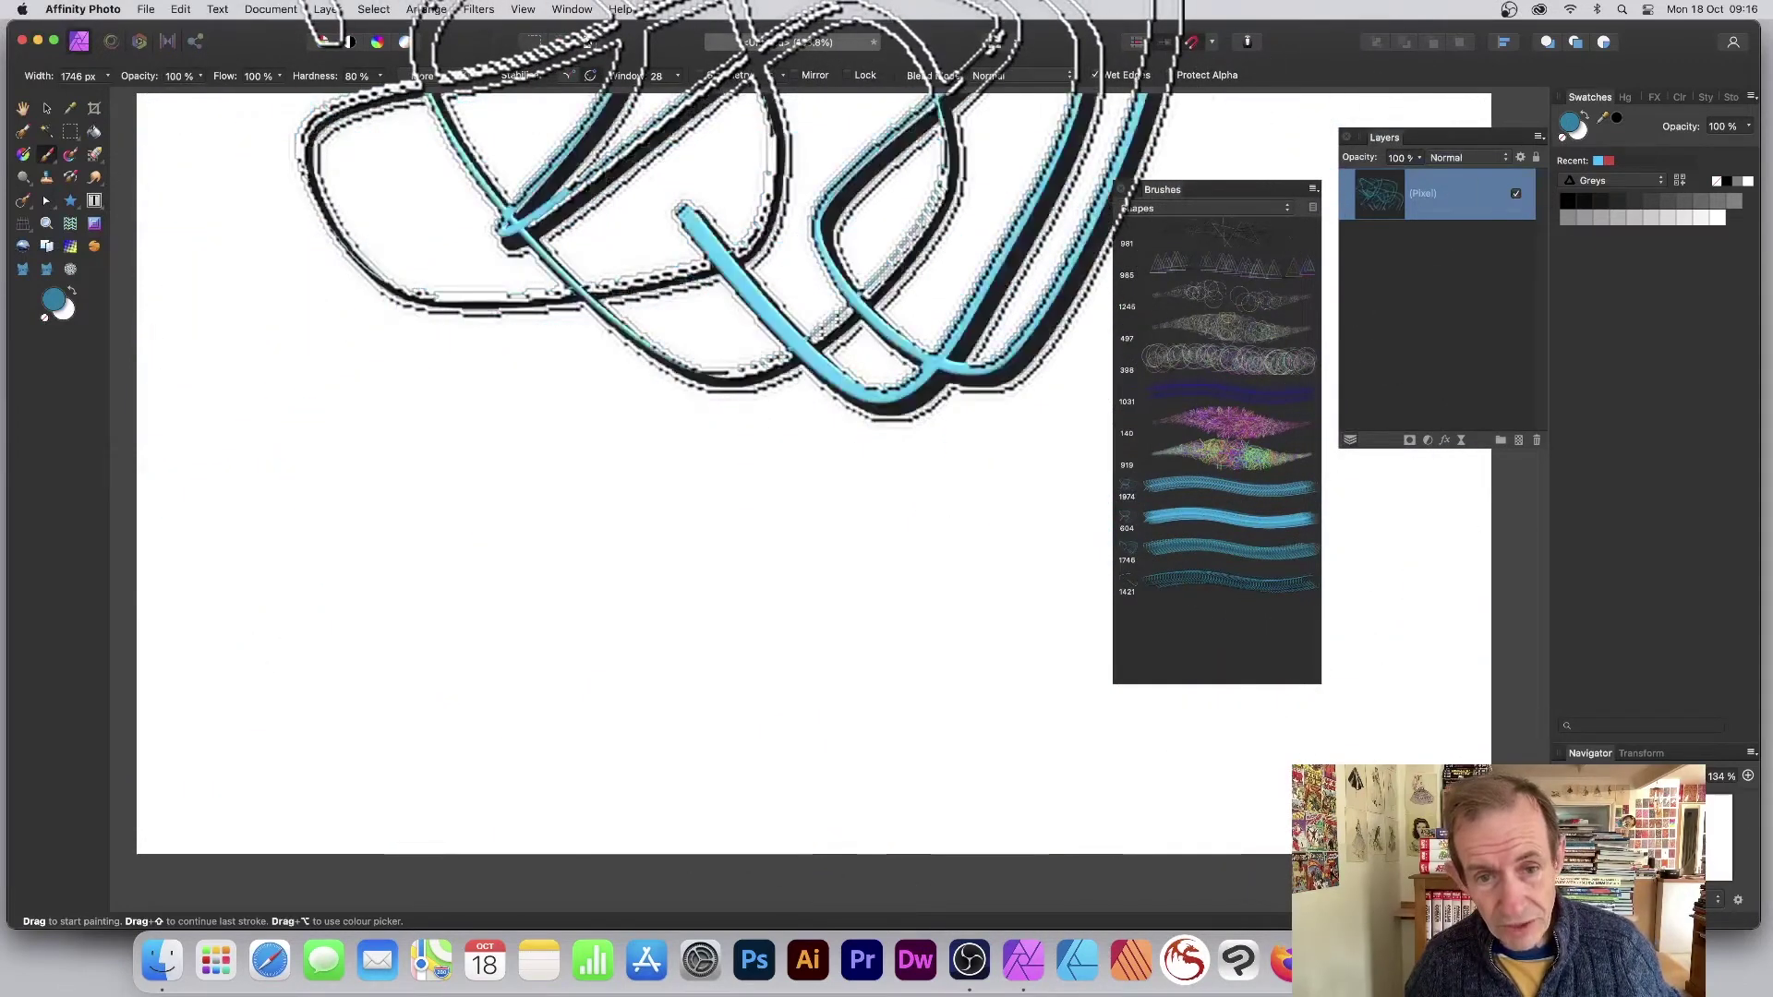
key("super+z")
- Select the new brush and duplicate it in the brush editor
left_click(1200, 583)
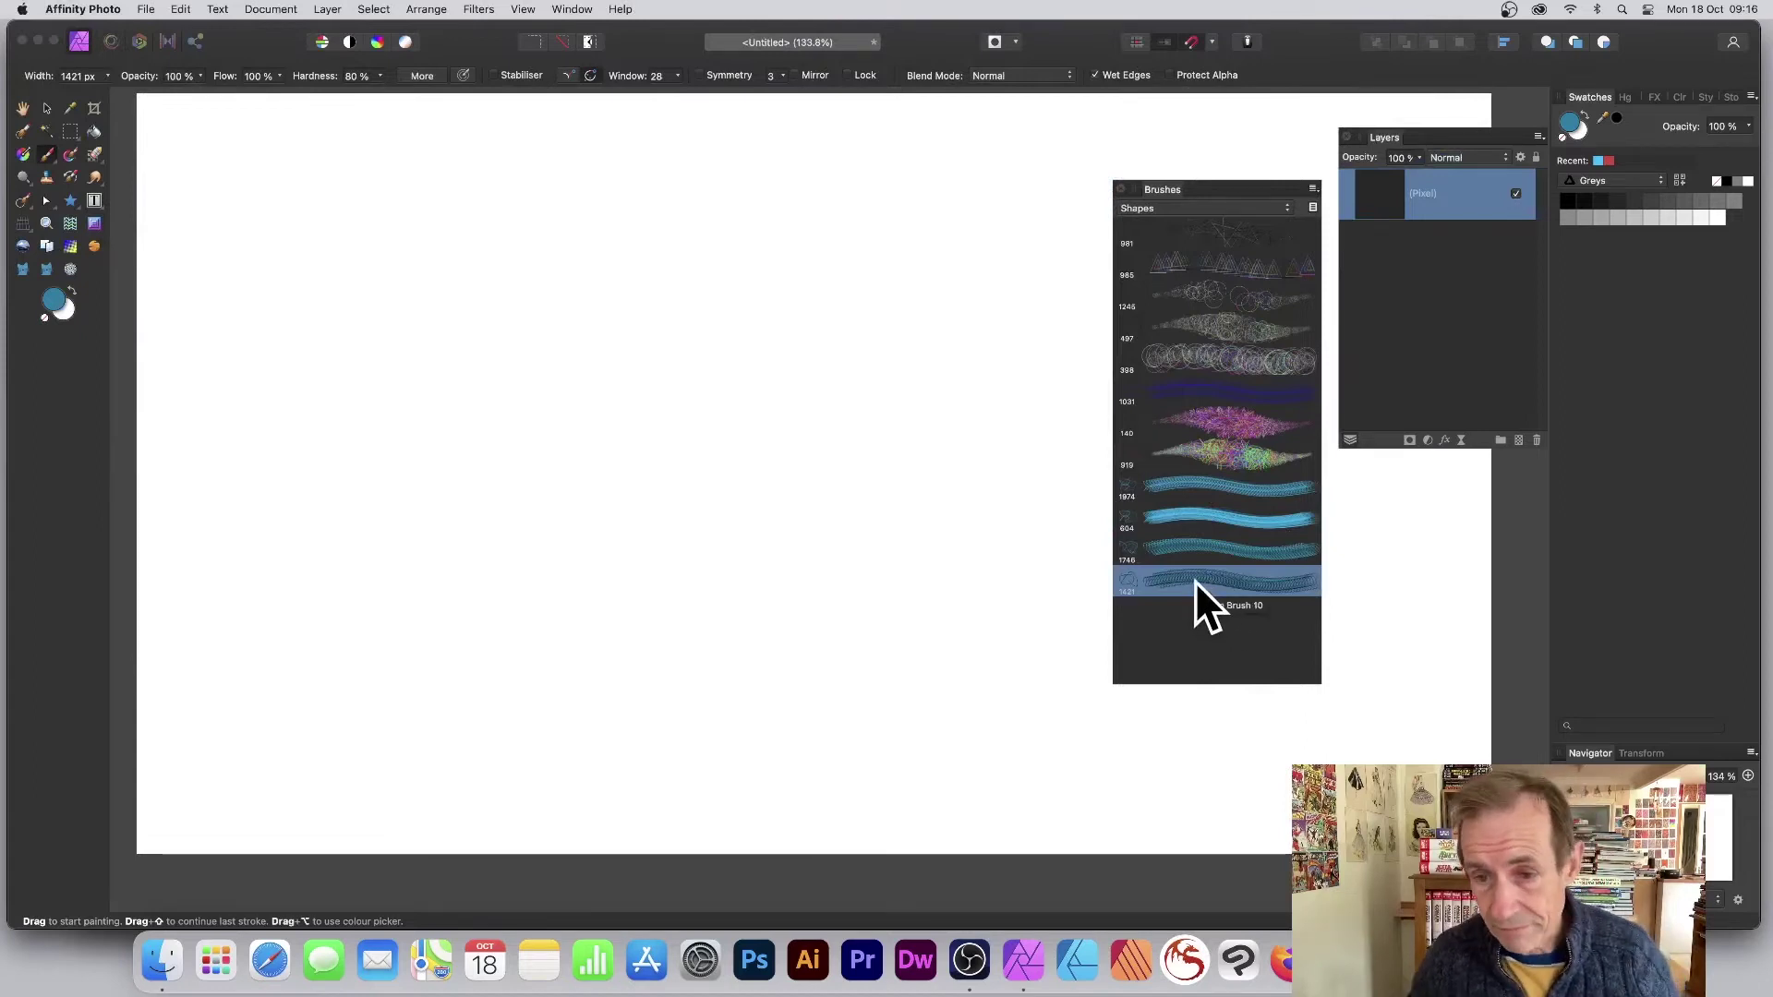
double_click(1232, 584)
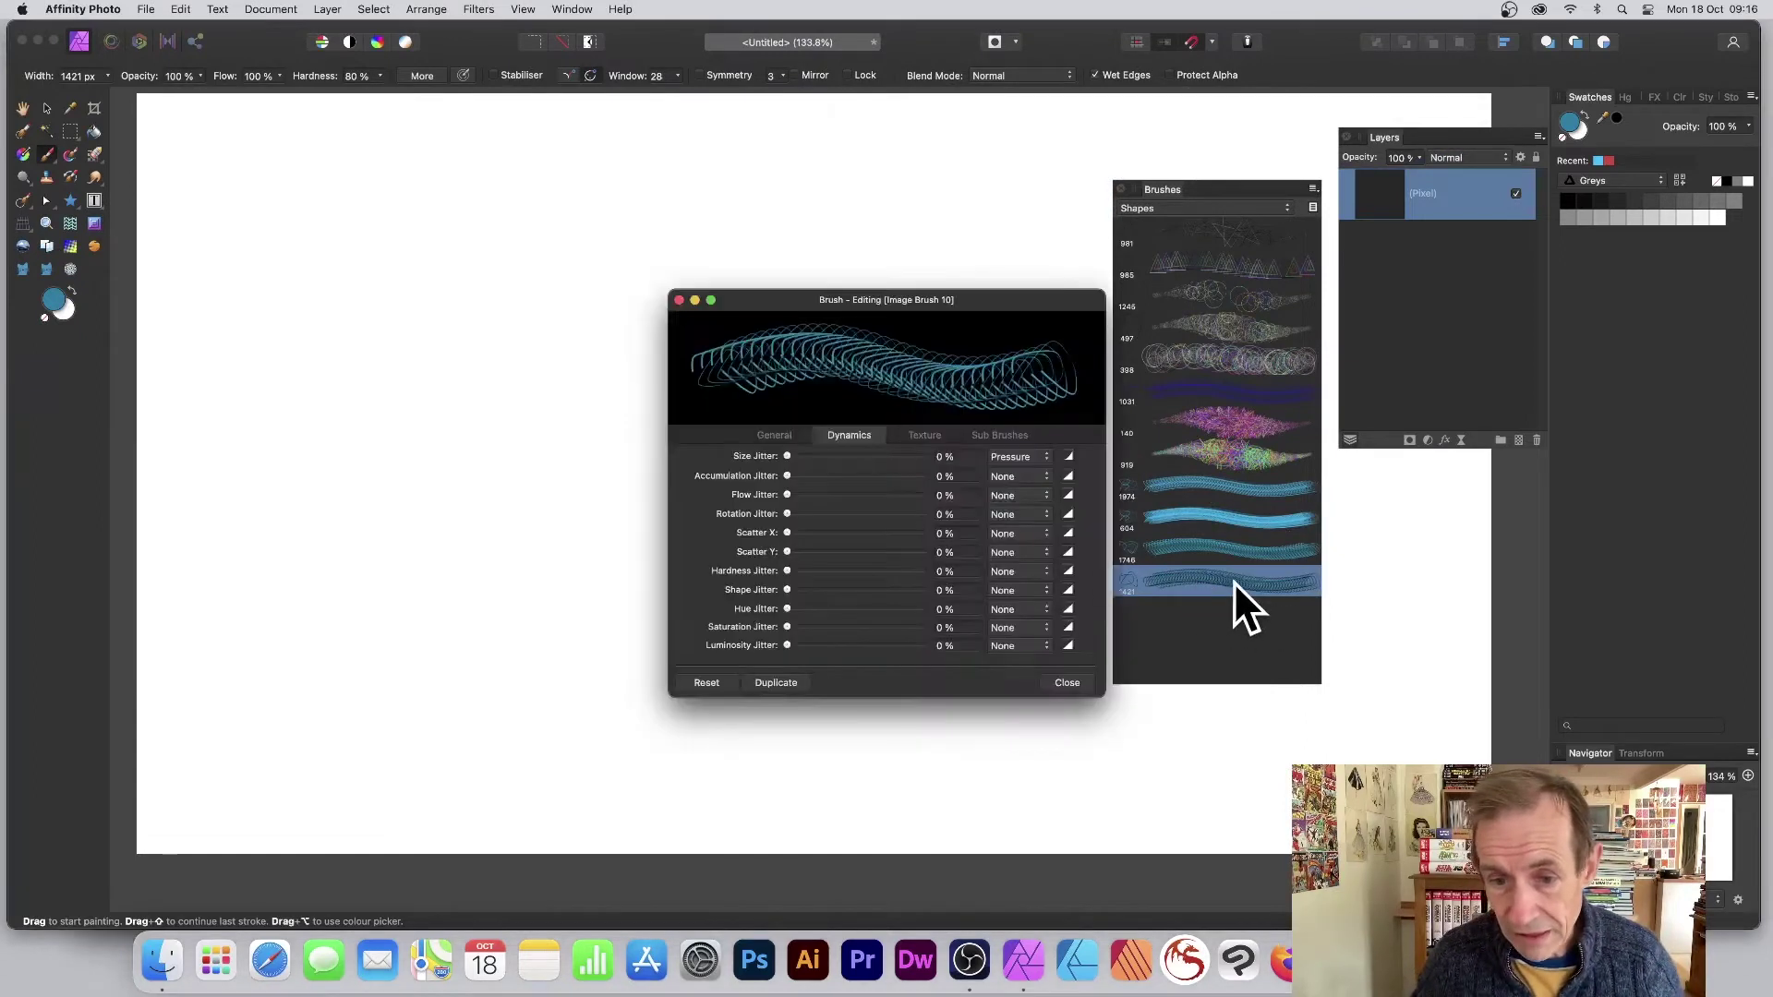
left_click(786, 681)
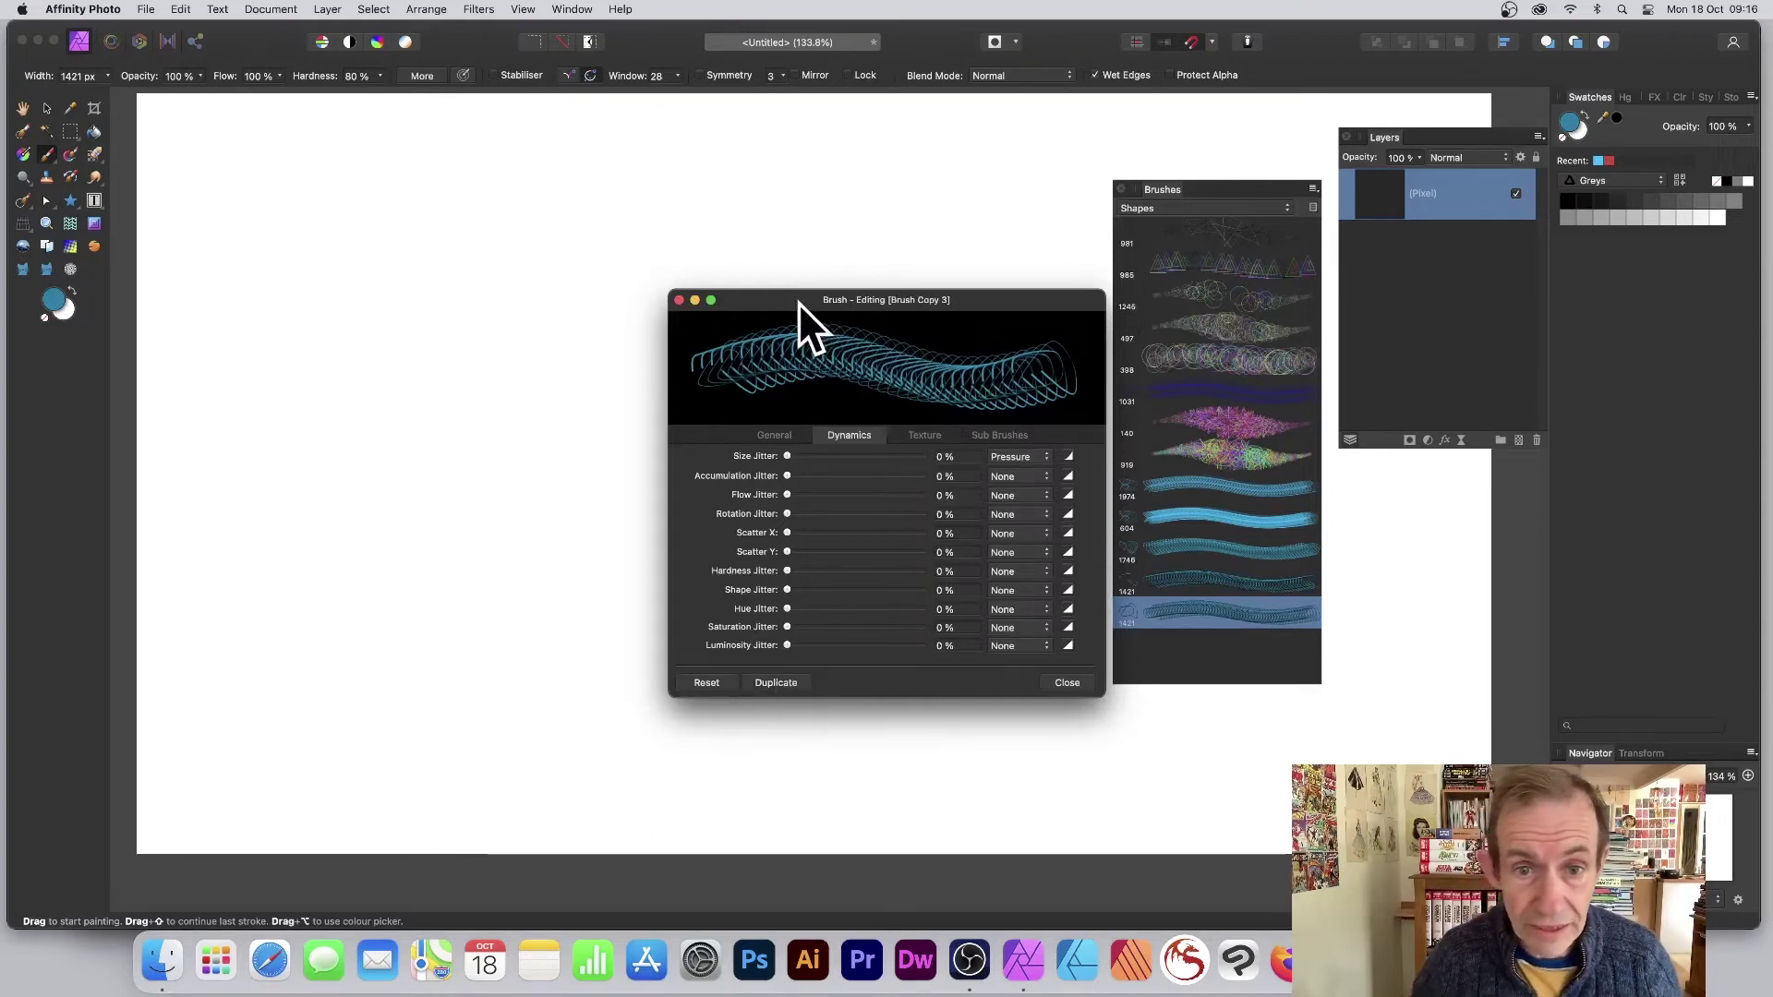
left_click_drag(799, 302, 1396, 393)
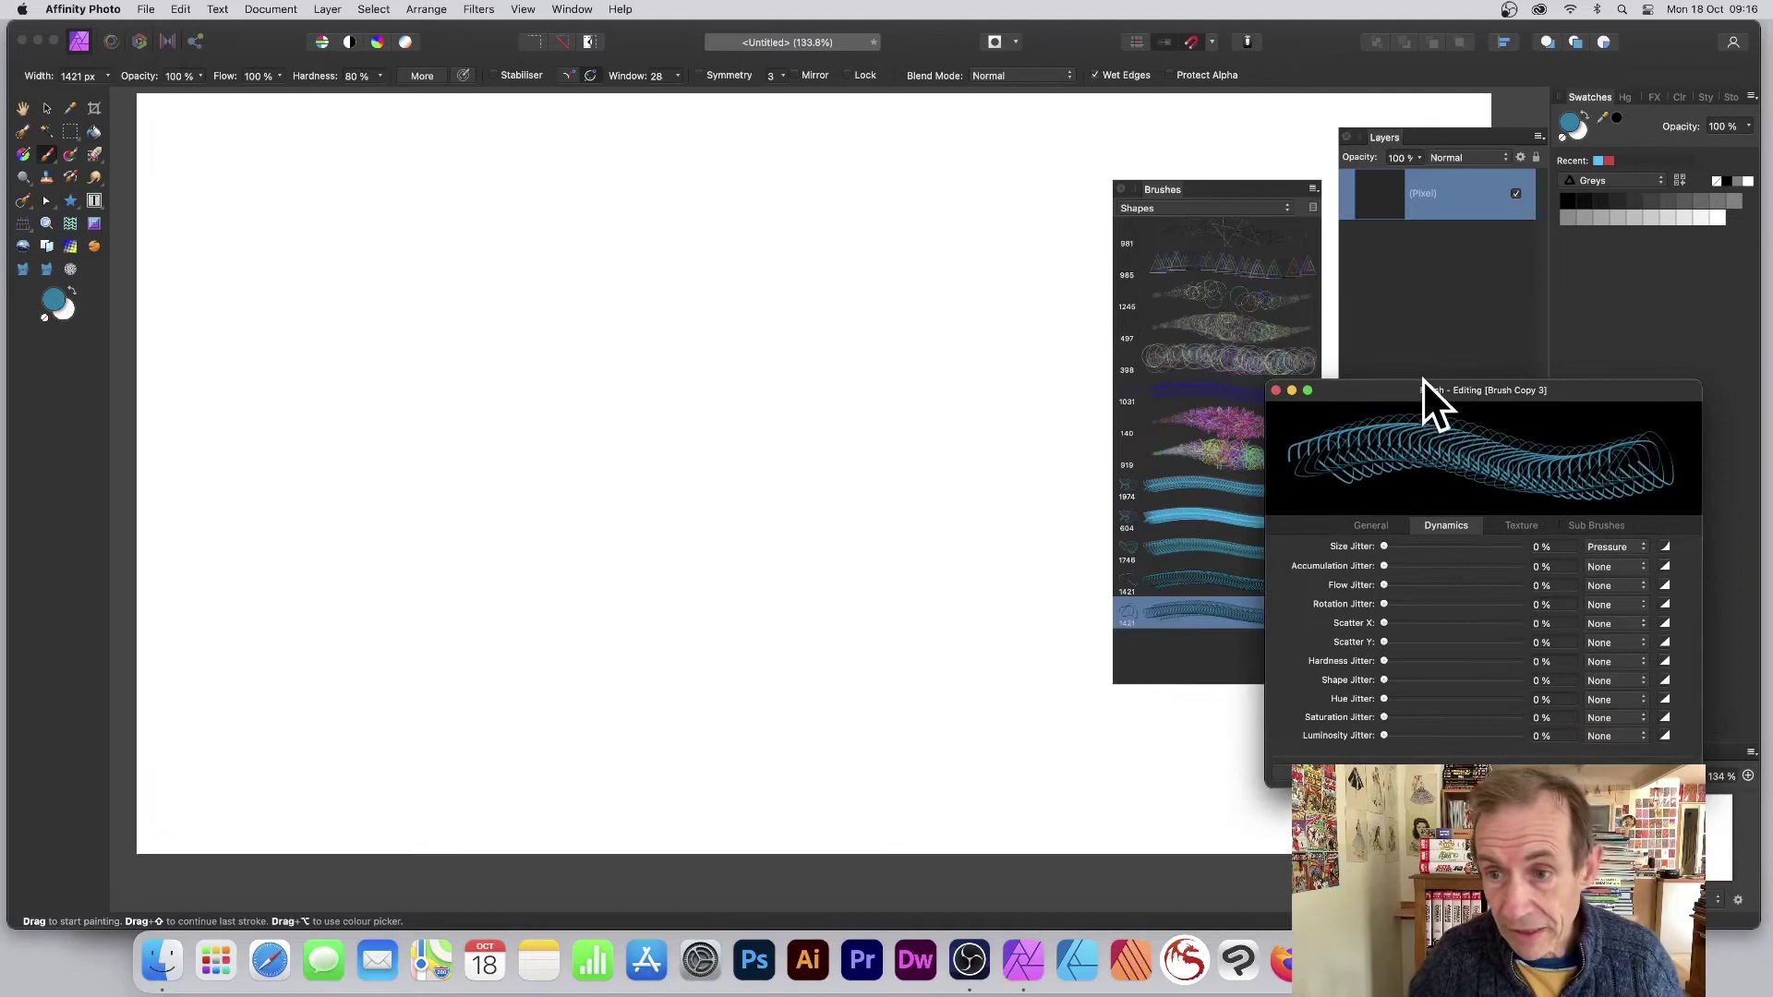
left_click_drag(1422, 390, 791, 267)
- Set the copy's size to 526.6 px and spacing to 1%, then test and undo a stroke
left_click(741, 401)
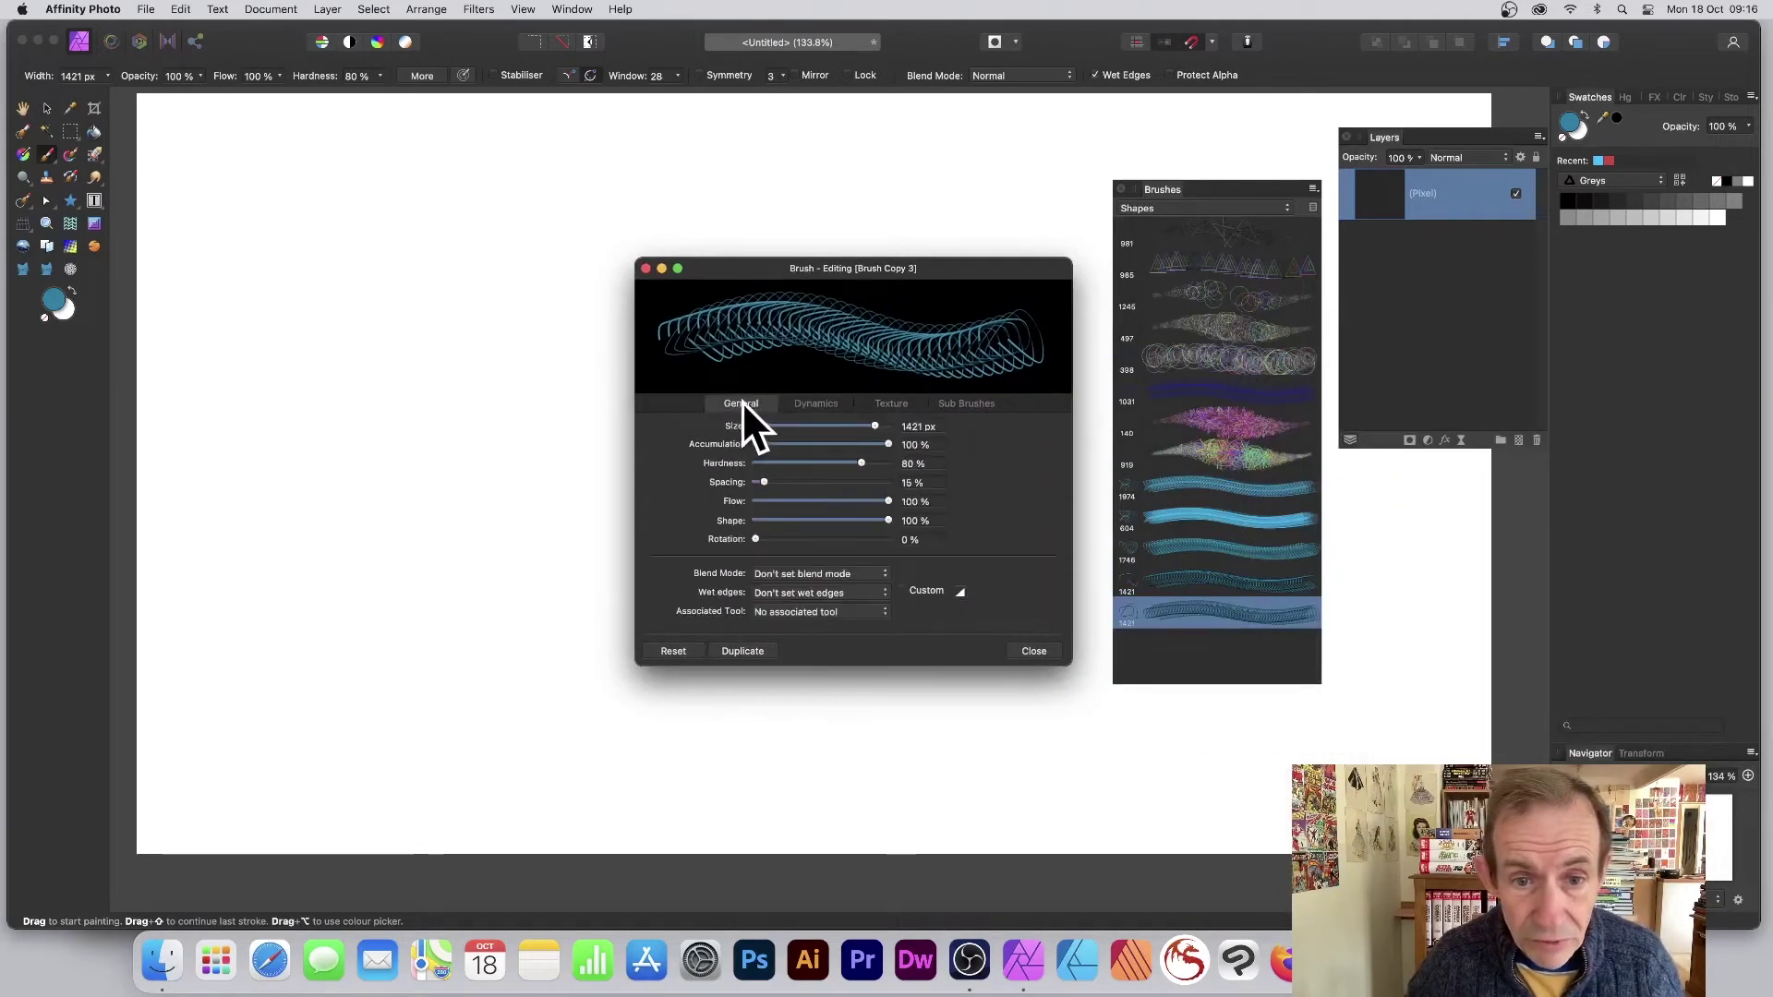
left_click_drag(871, 425, 867, 420)
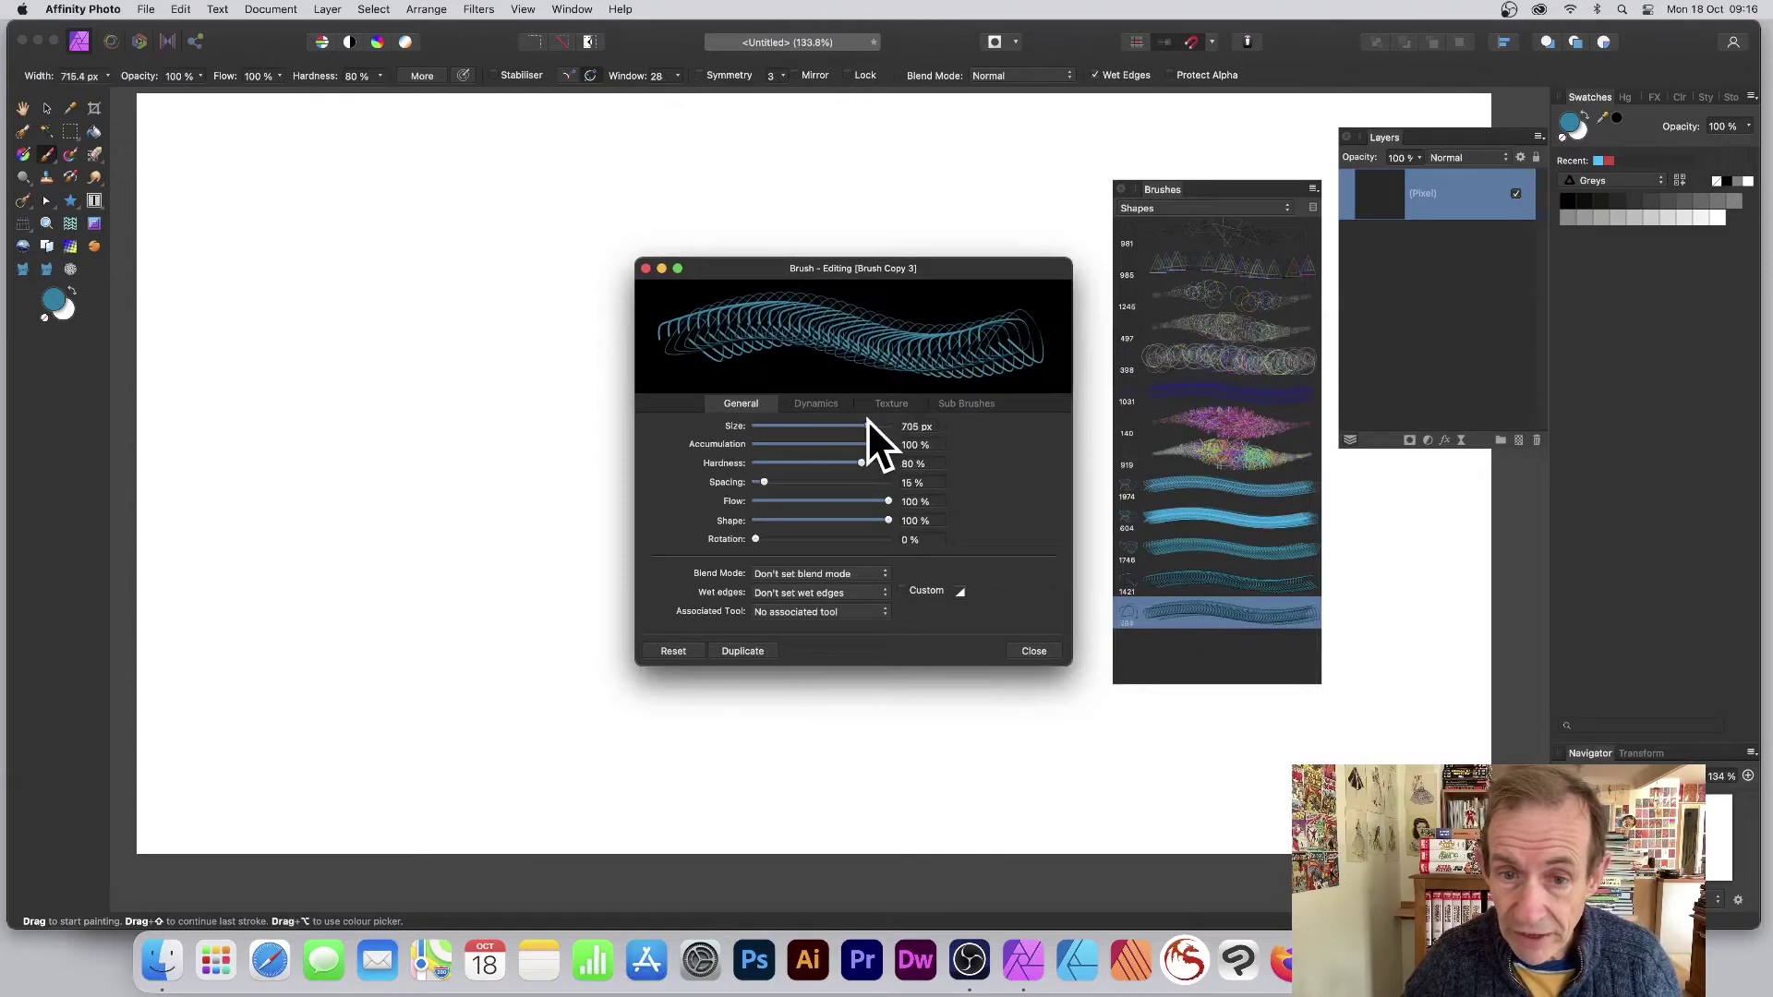
left_click_drag(767, 482, 754, 481)
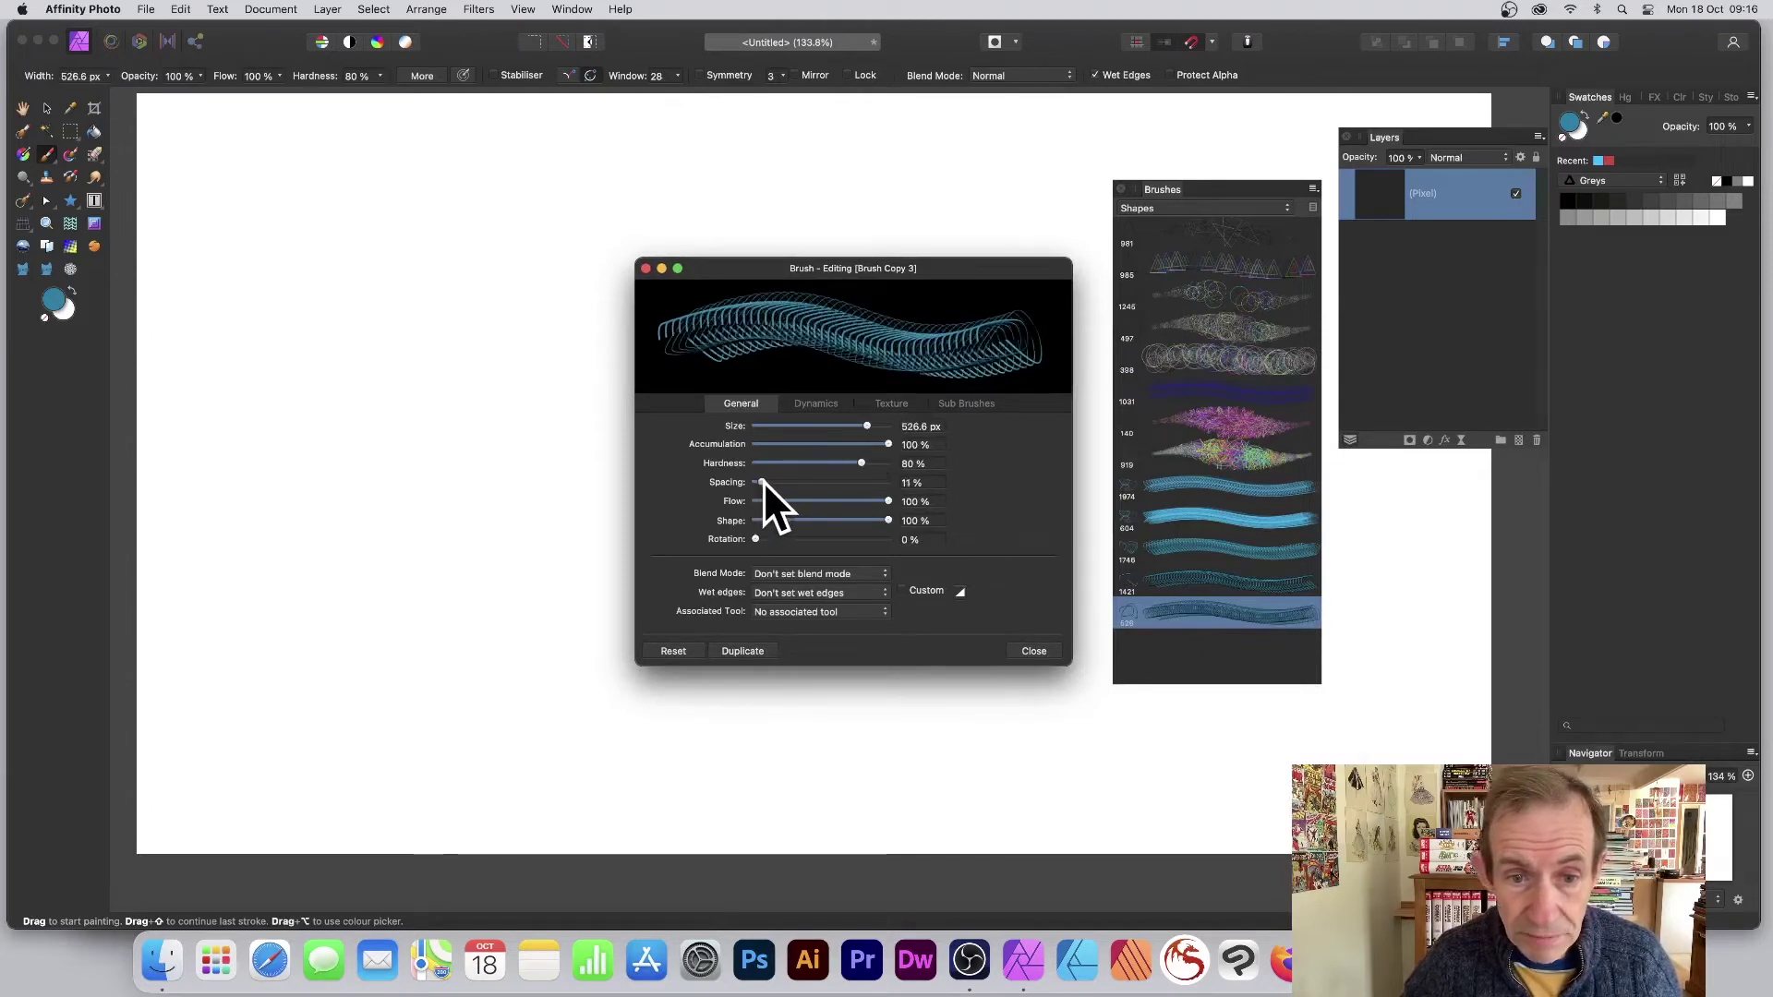
mouse_move(346, 388)
left_mouse_down()
mouse_move(526, 485)
mouse_move(831, 720)
mouse_move(942, 415)
mouse_move(943, 181)
mouse_move(637, 139)
mouse_move(374, 374)
mouse_move(299, 817)
mouse_move(374, 512)
mouse_move(450, 499)
left_mouse_up()
key("super+z")
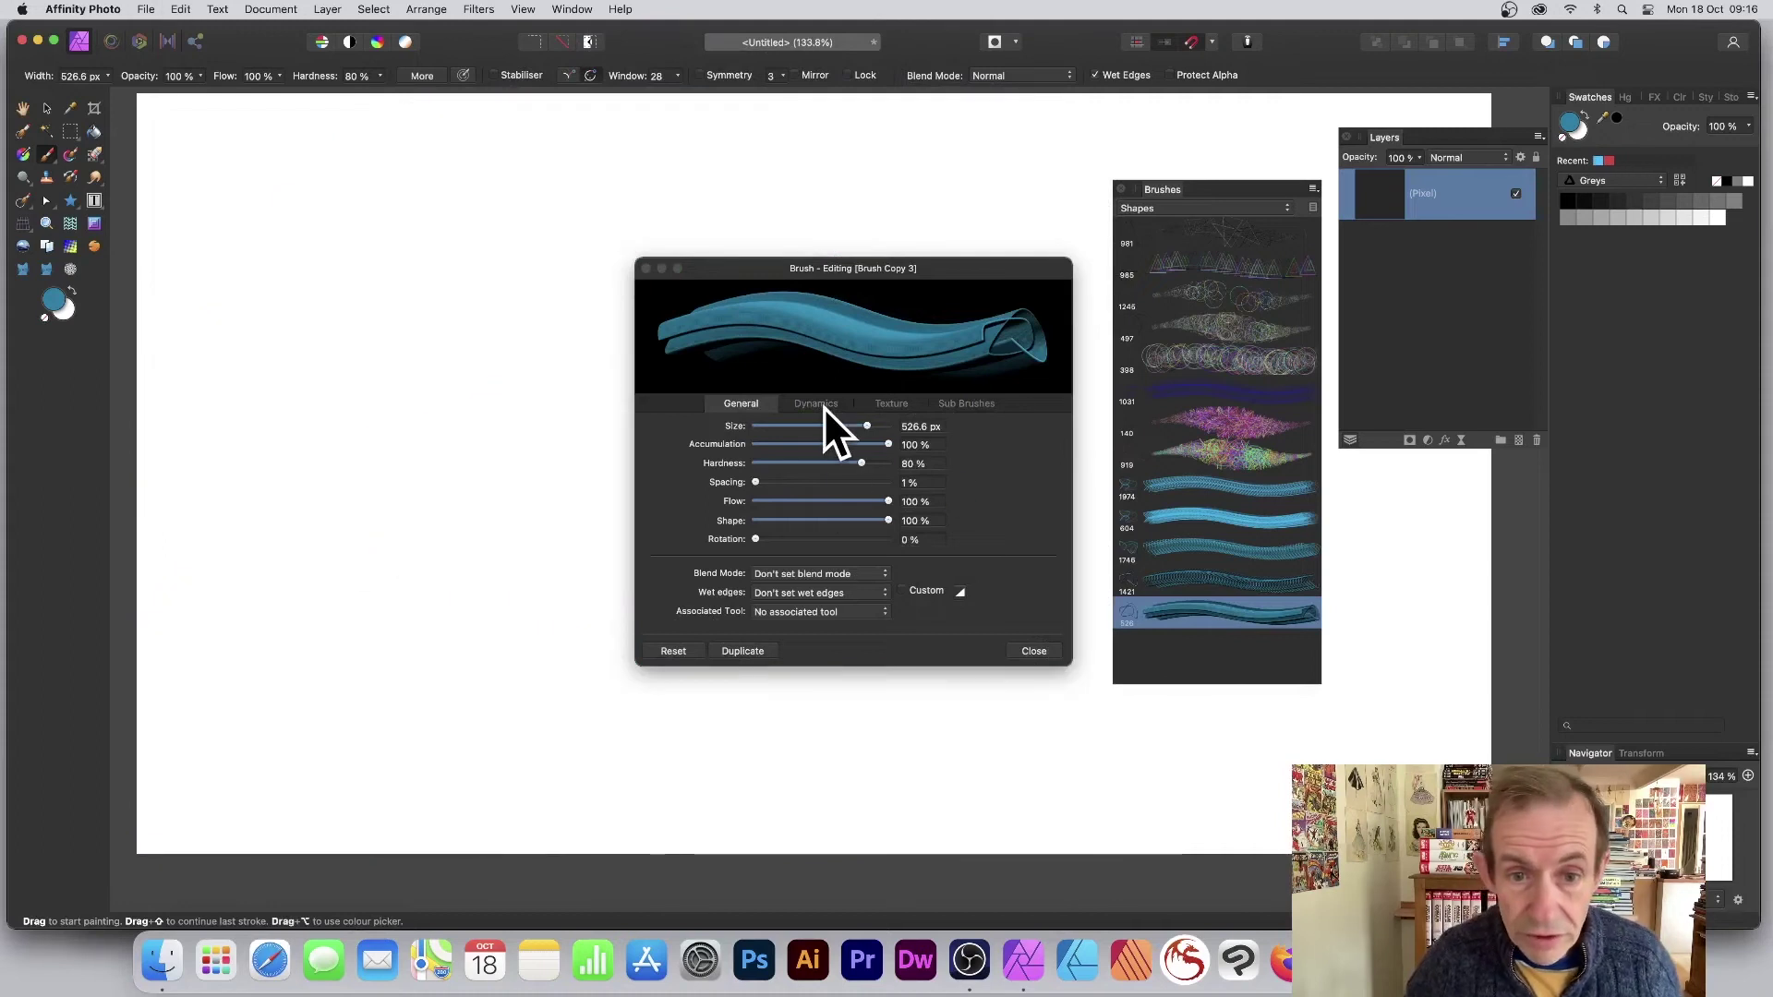
- Set the brush copy's Size Jitter to 88% and paint a large teal stroke across the canvas
left_click(816, 404)
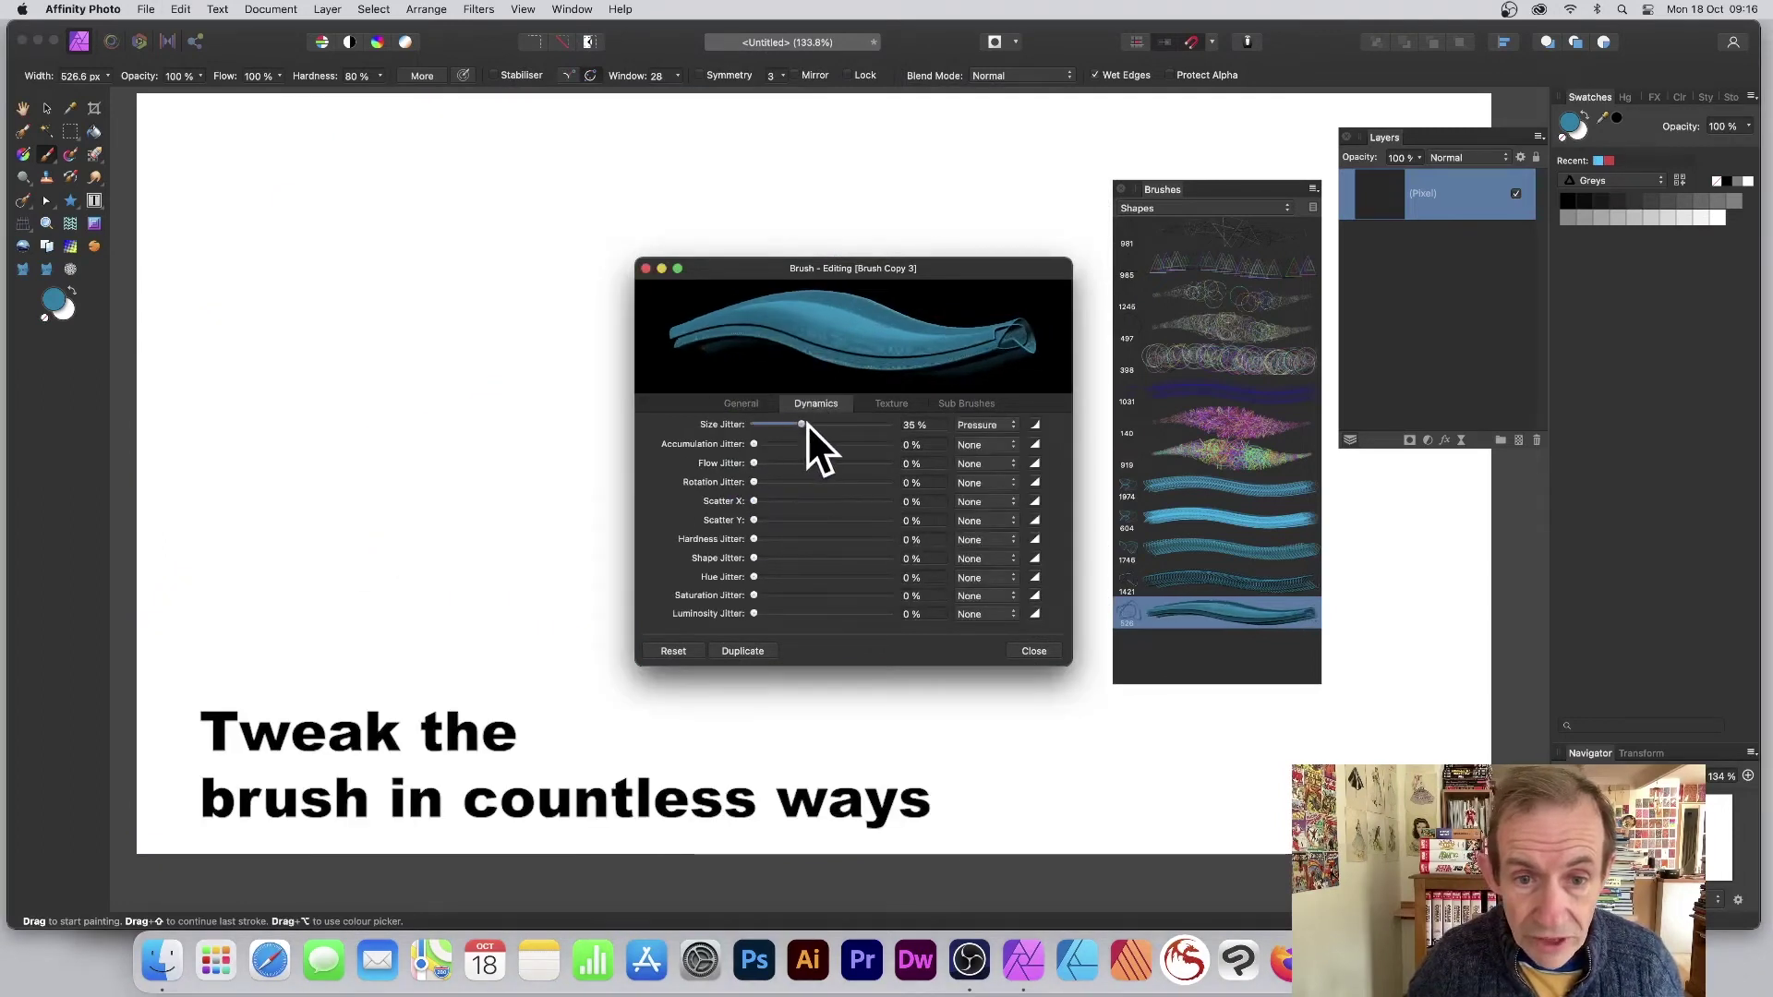
left_click_drag(849, 424, 874, 424)
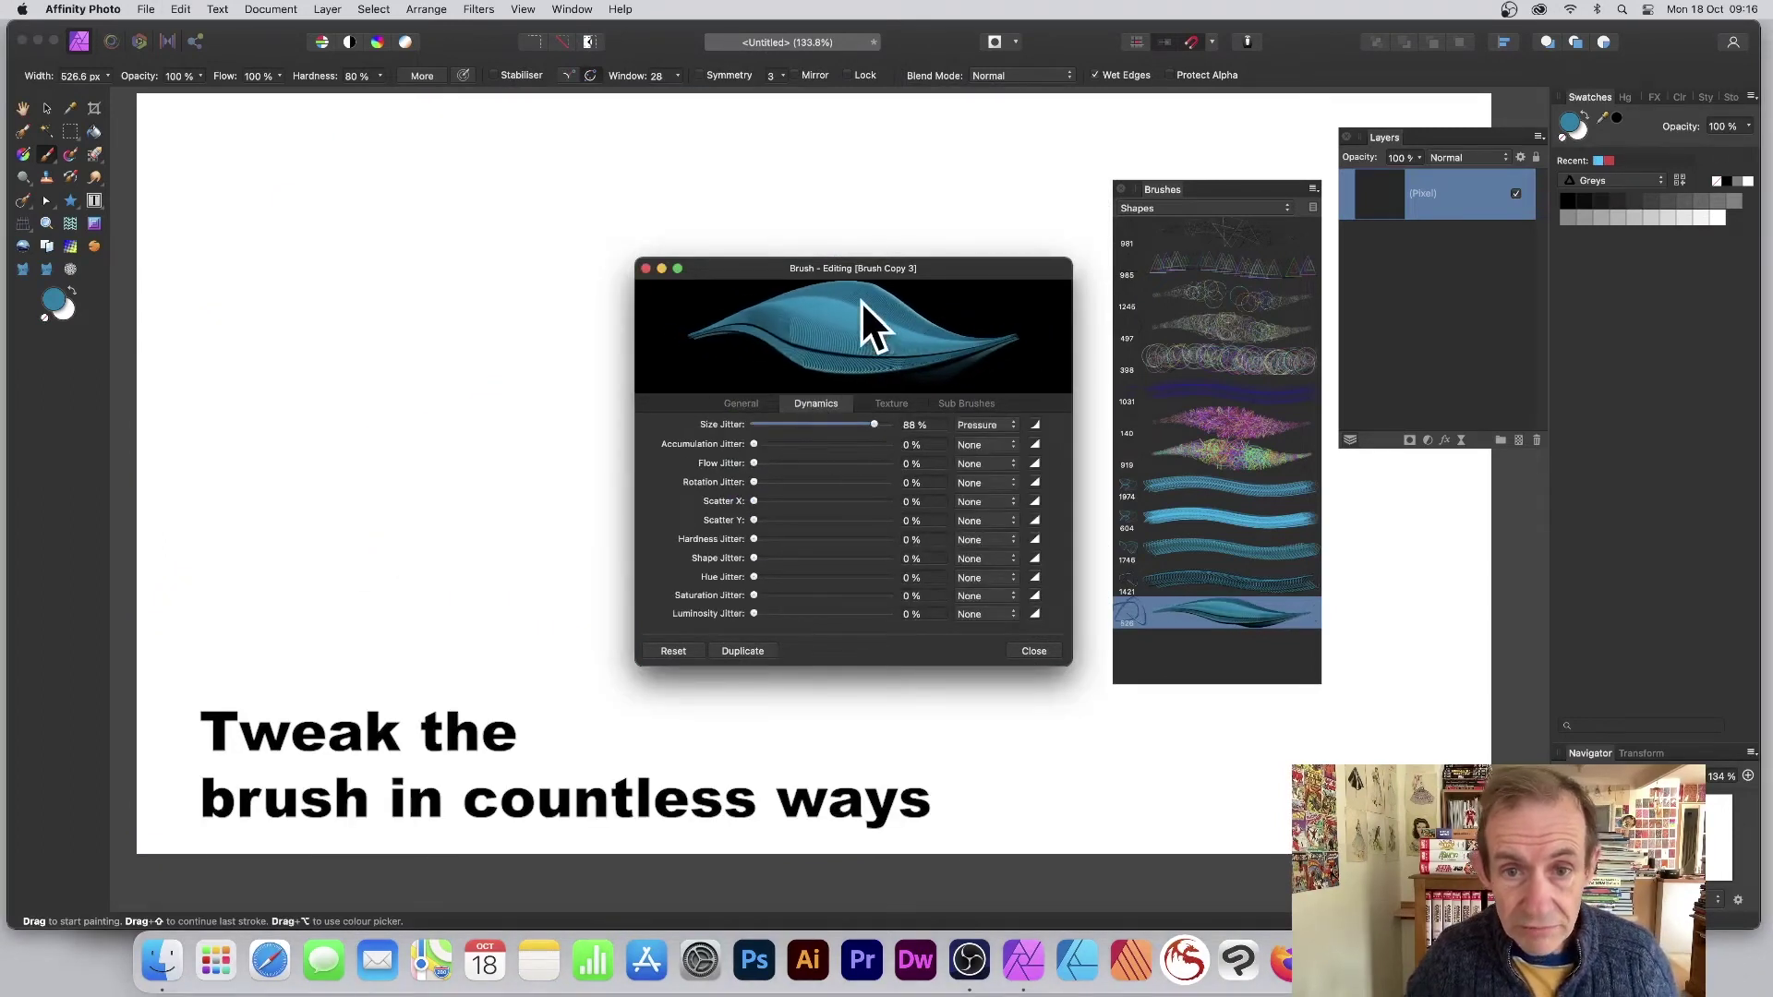
left_click_drag(788, 262, 1176, 281)
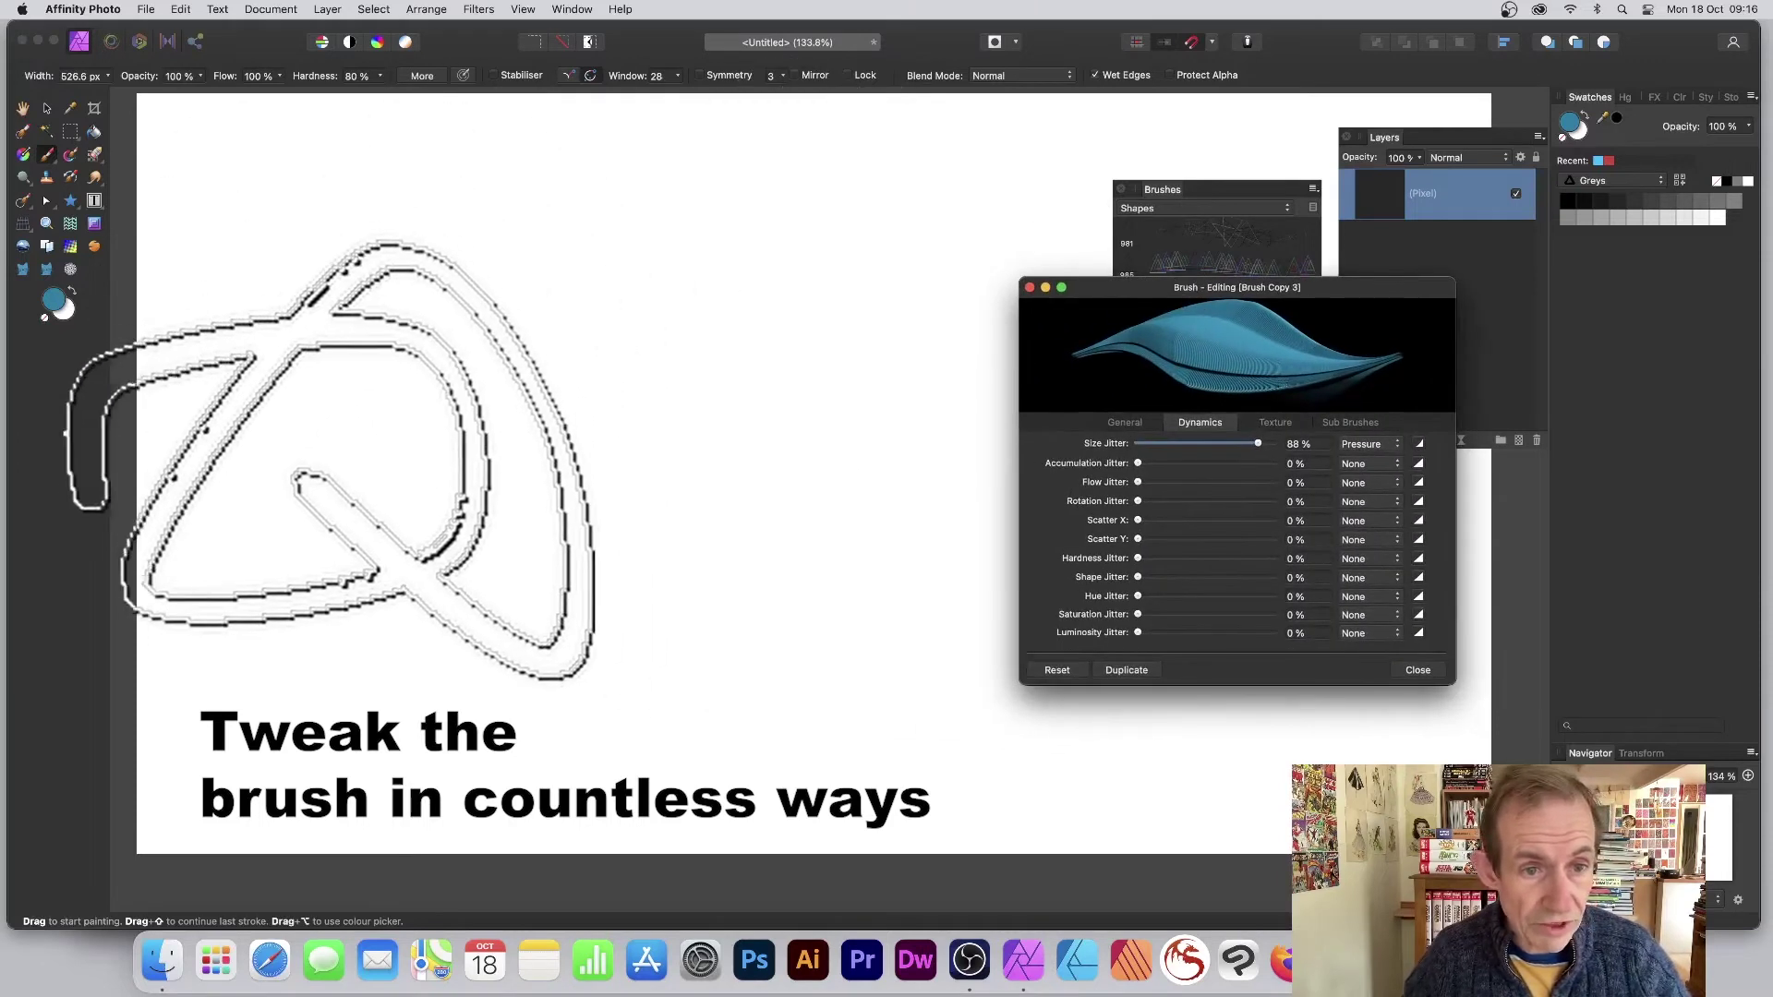
mouse_move(332, 458)
left_mouse_down()
mouse_move(901, 457)
mouse_move(361, 776)
mouse_move(513, 429)
mouse_move(692, 194)
mouse_move(916, 693)
mouse_move(1385, 652)
mouse_move(970, 320)
mouse_move(817, 360)
mouse_move(637, 471)
mouse_move(583, 208)
mouse_move(457, 249)
mouse_move(886, 139)
mouse_move(1385, 111)
mouse_move(832, 209)
mouse_move(457, 235)
mouse_move(277, 402)
mouse_move(803, 235)
mouse_move(859, 693)
mouse_move(748, 416)
mouse_move(139, 346)
mouse_move(595, 180)
left_mouse_up()
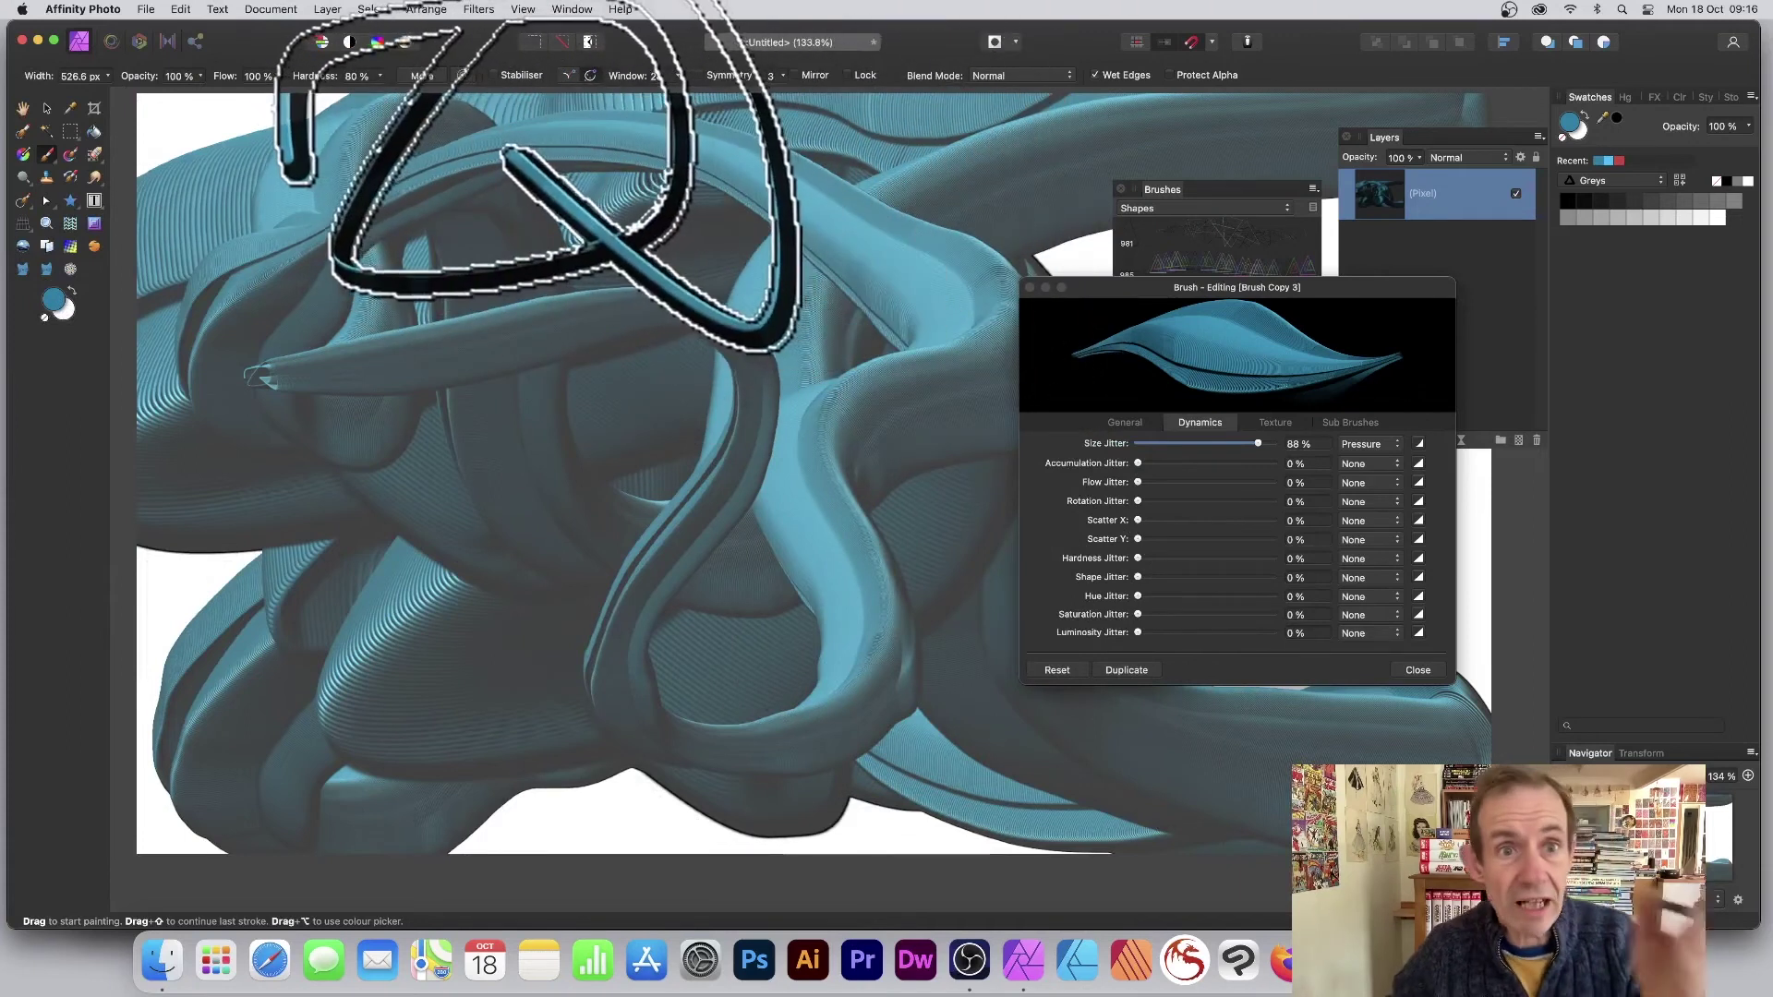
left_click(1128, 424)
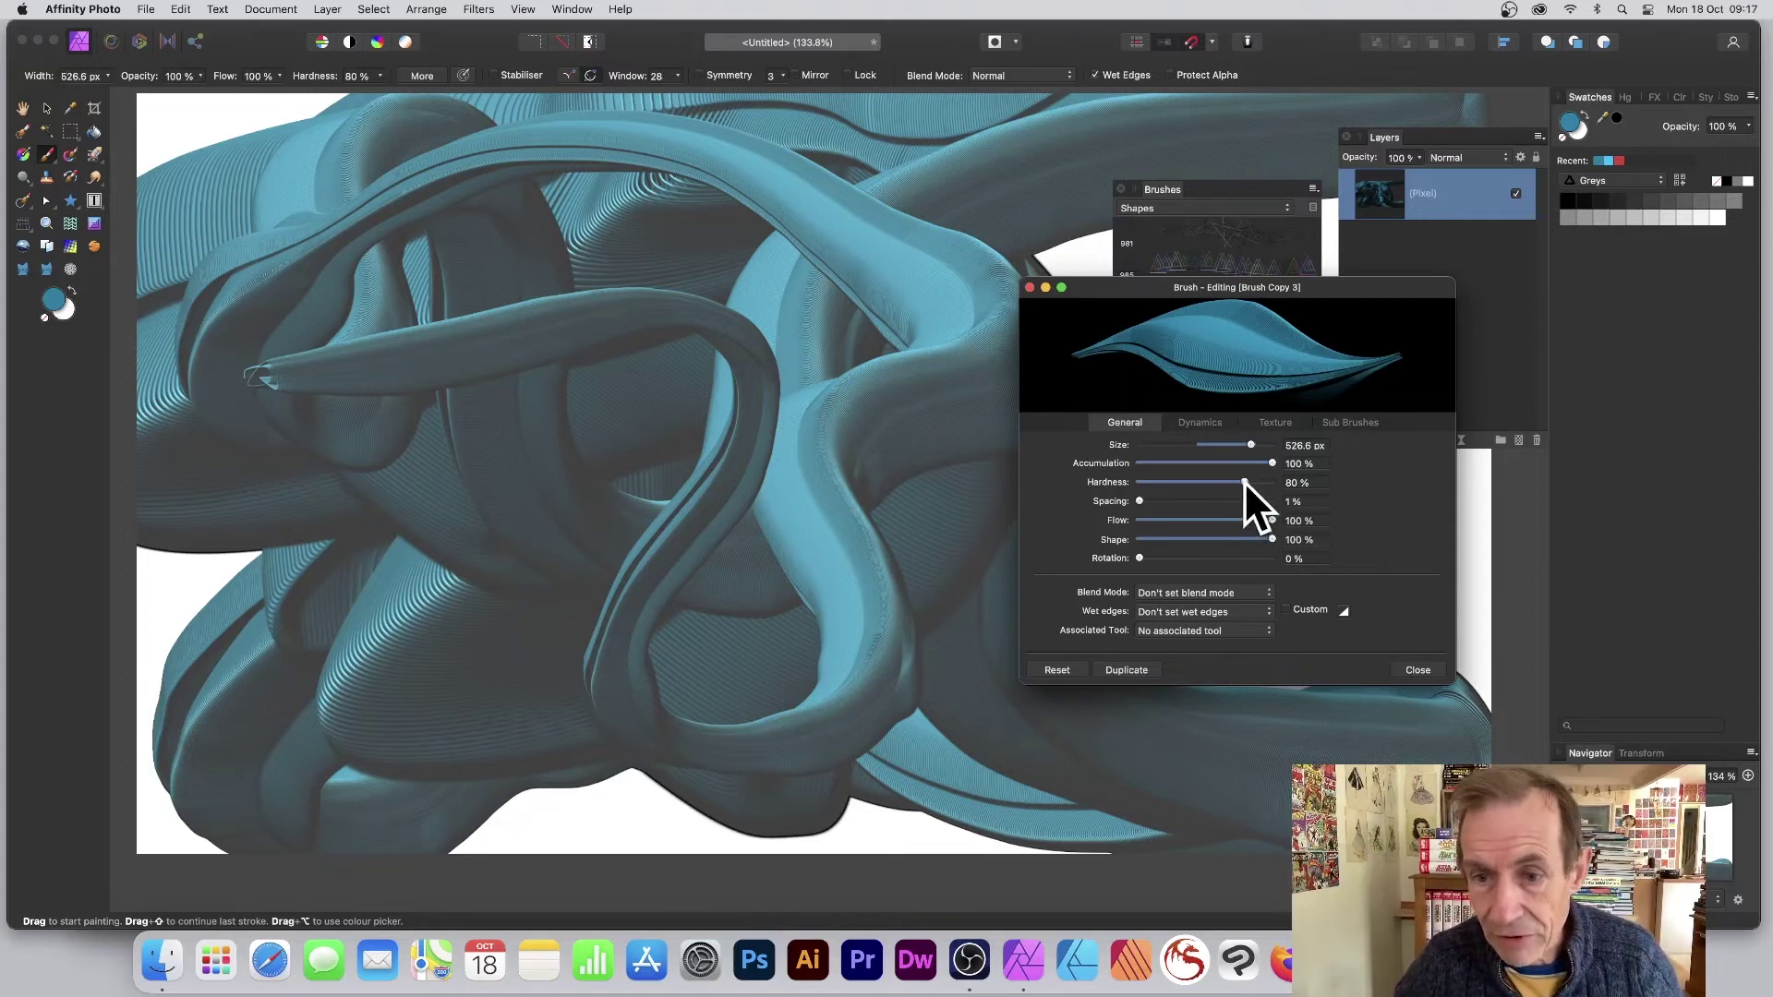
- Set hardness to 89% and rotation to 22%, then paint a dark translucent stroke
mouse_move(1270, 463)
left_mouse_down()
mouse_move(1170, 462)
mouse_move(1272, 462)
left_mouse_up()
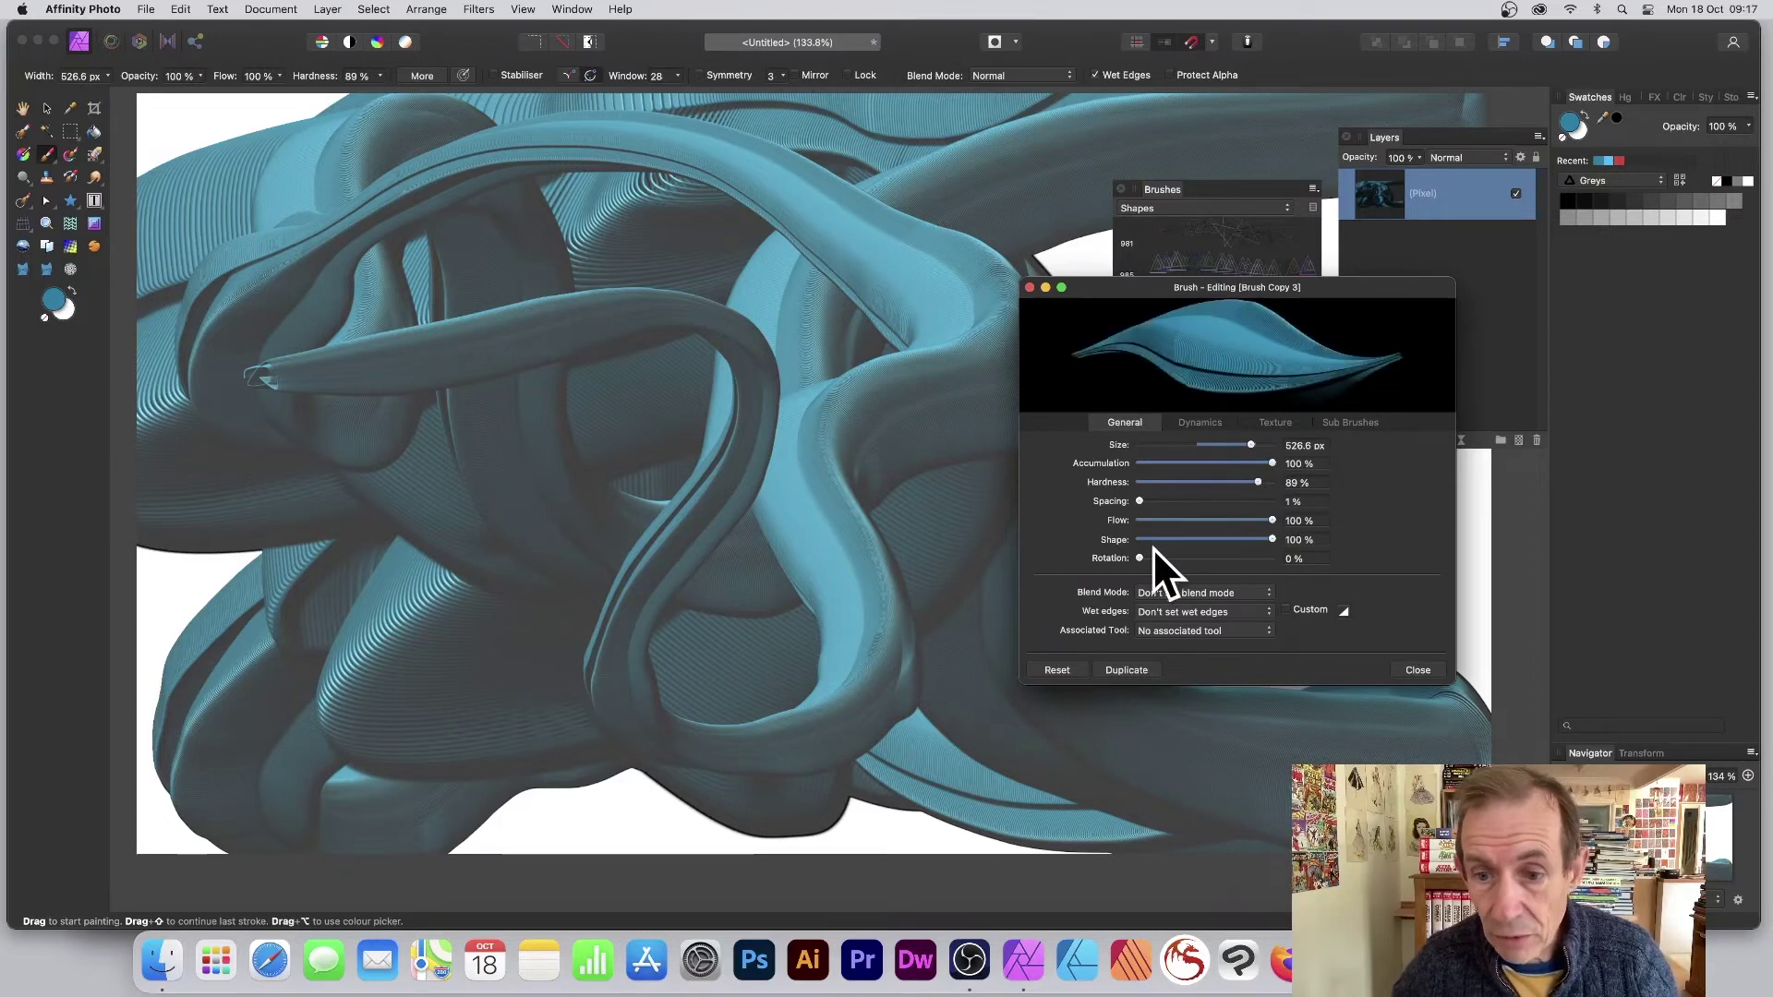
left_click_drag(1140, 558, 1200, 557)
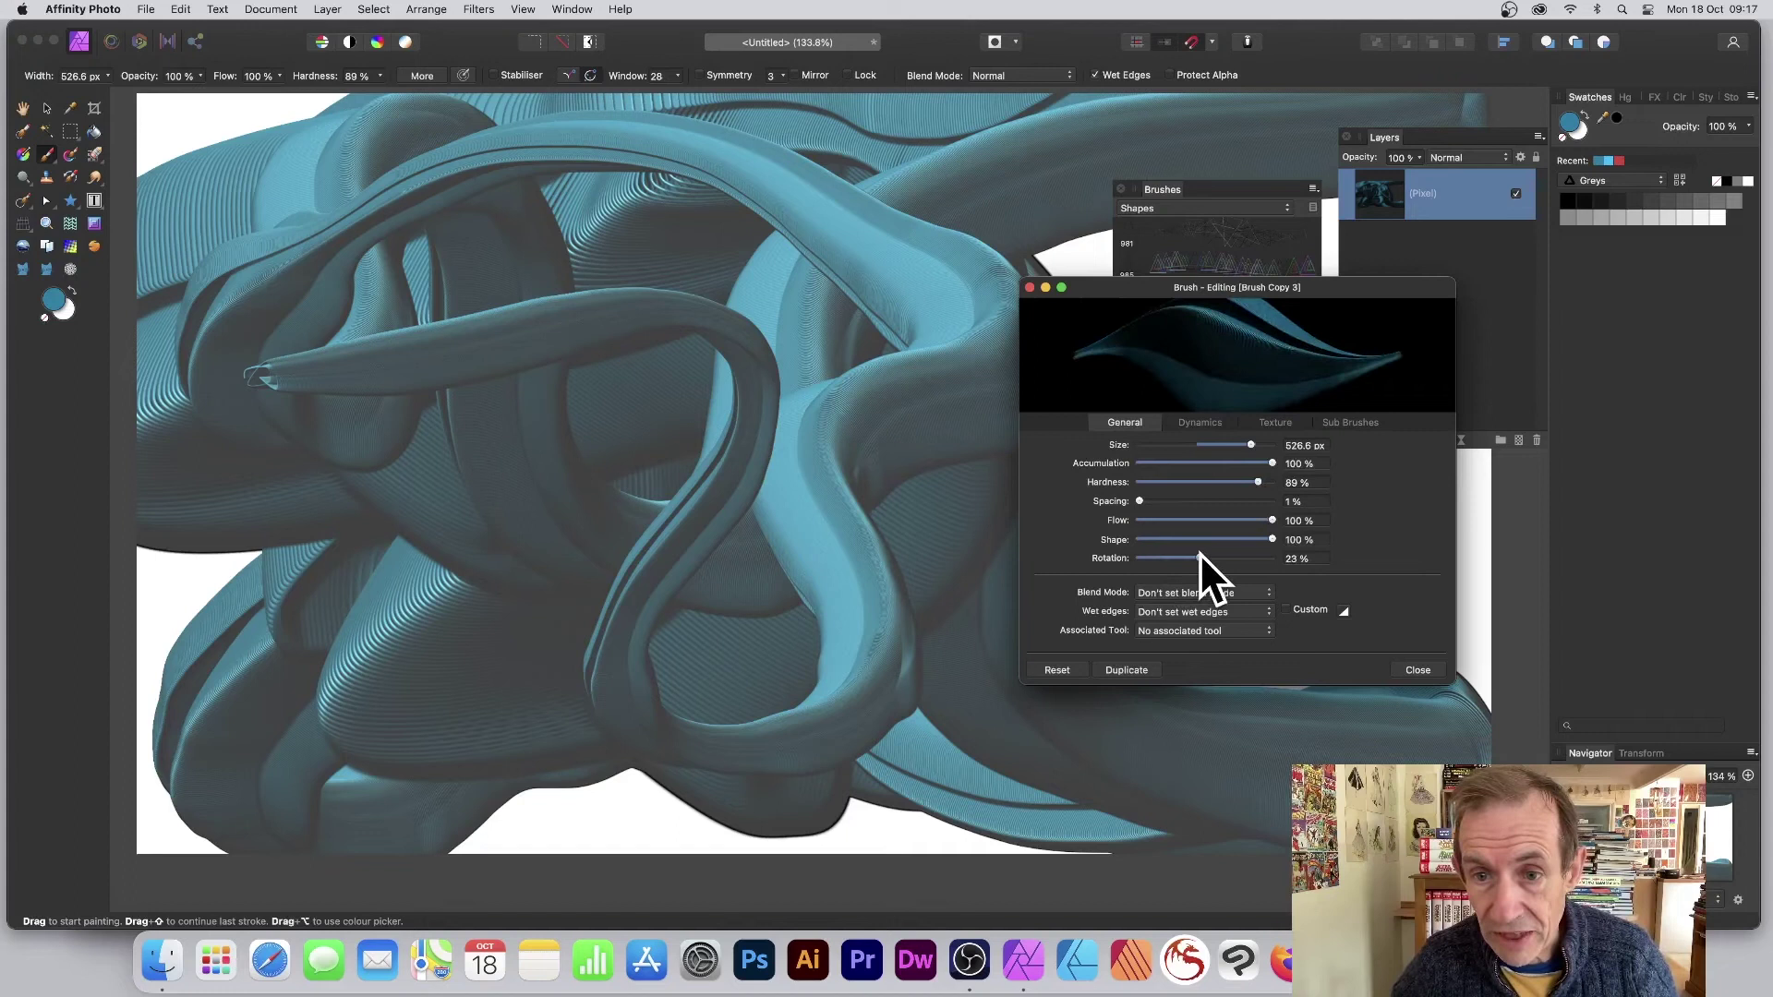
mouse_move(416, 415)
left_mouse_down()
mouse_move(458, 333)
mouse_move(832, 83)
mouse_move(858, 527)
mouse_move(471, 624)
mouse_move(582, 222)
mouse_move(1054, 208)
mouse_move(777, 554)
mouse_move(388, 208)
left_mouse_up()
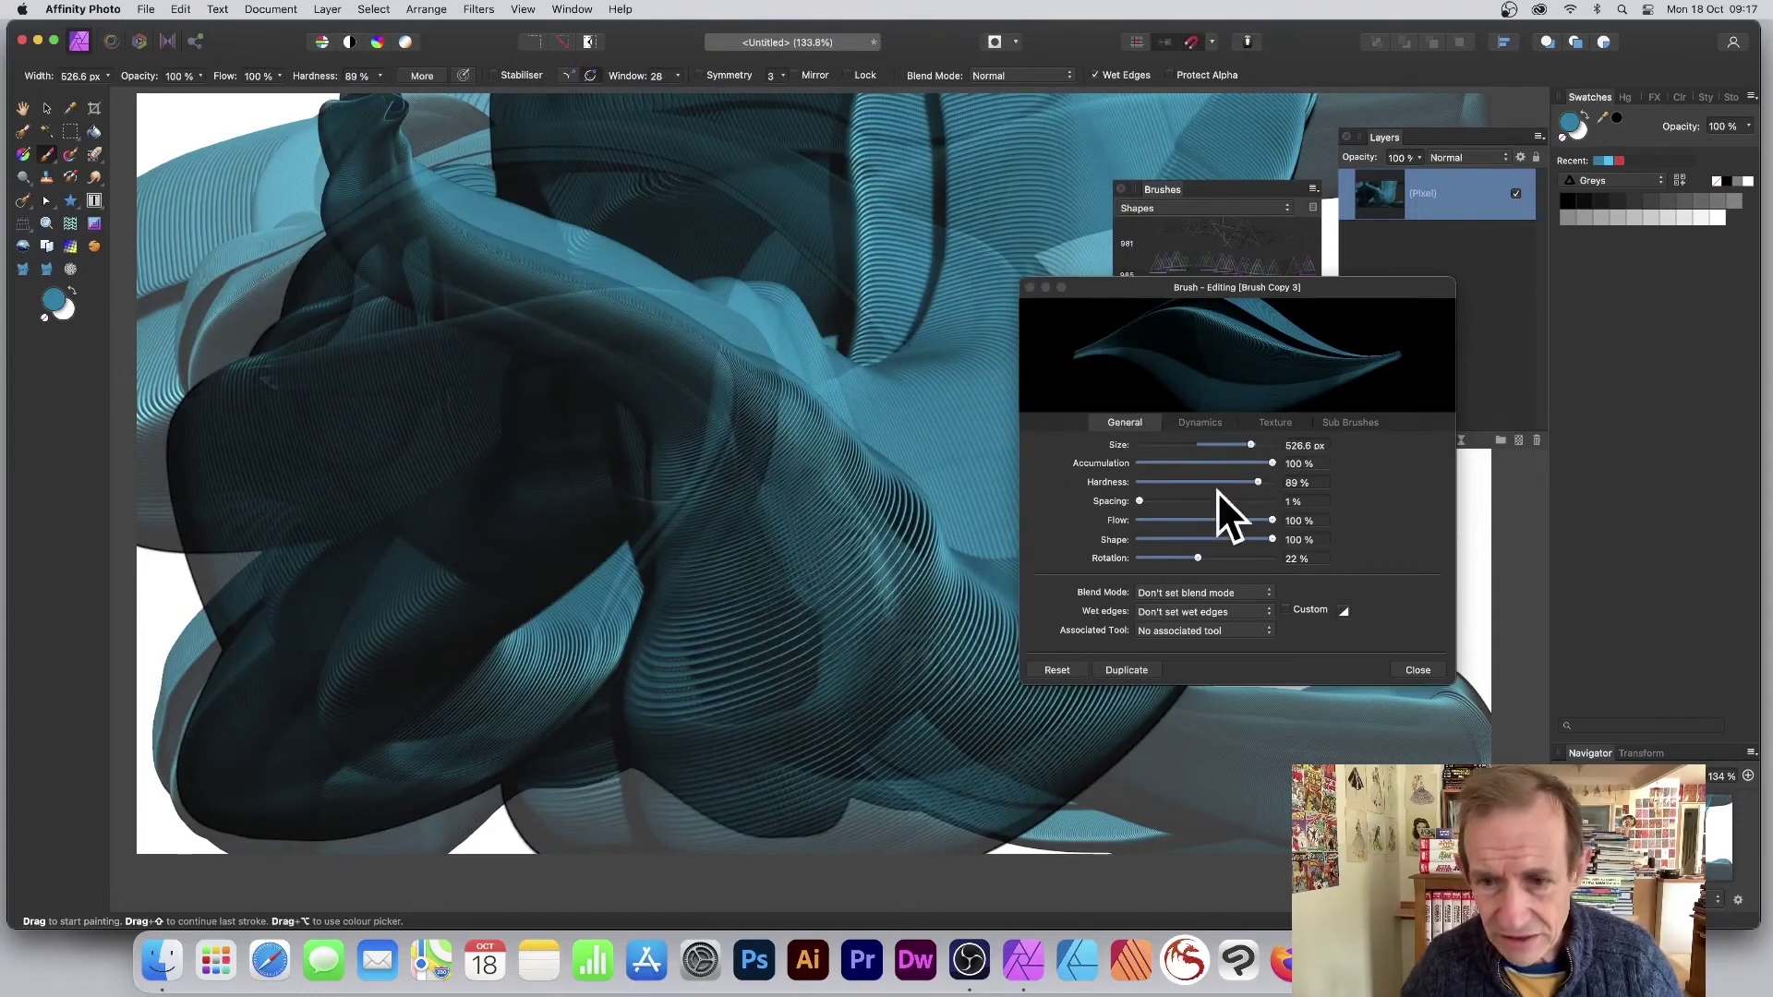
- Lower flow to 30% and paint a long diagonal stroke across the canvas
left_click_drag(1270, 519, 1179, 520)
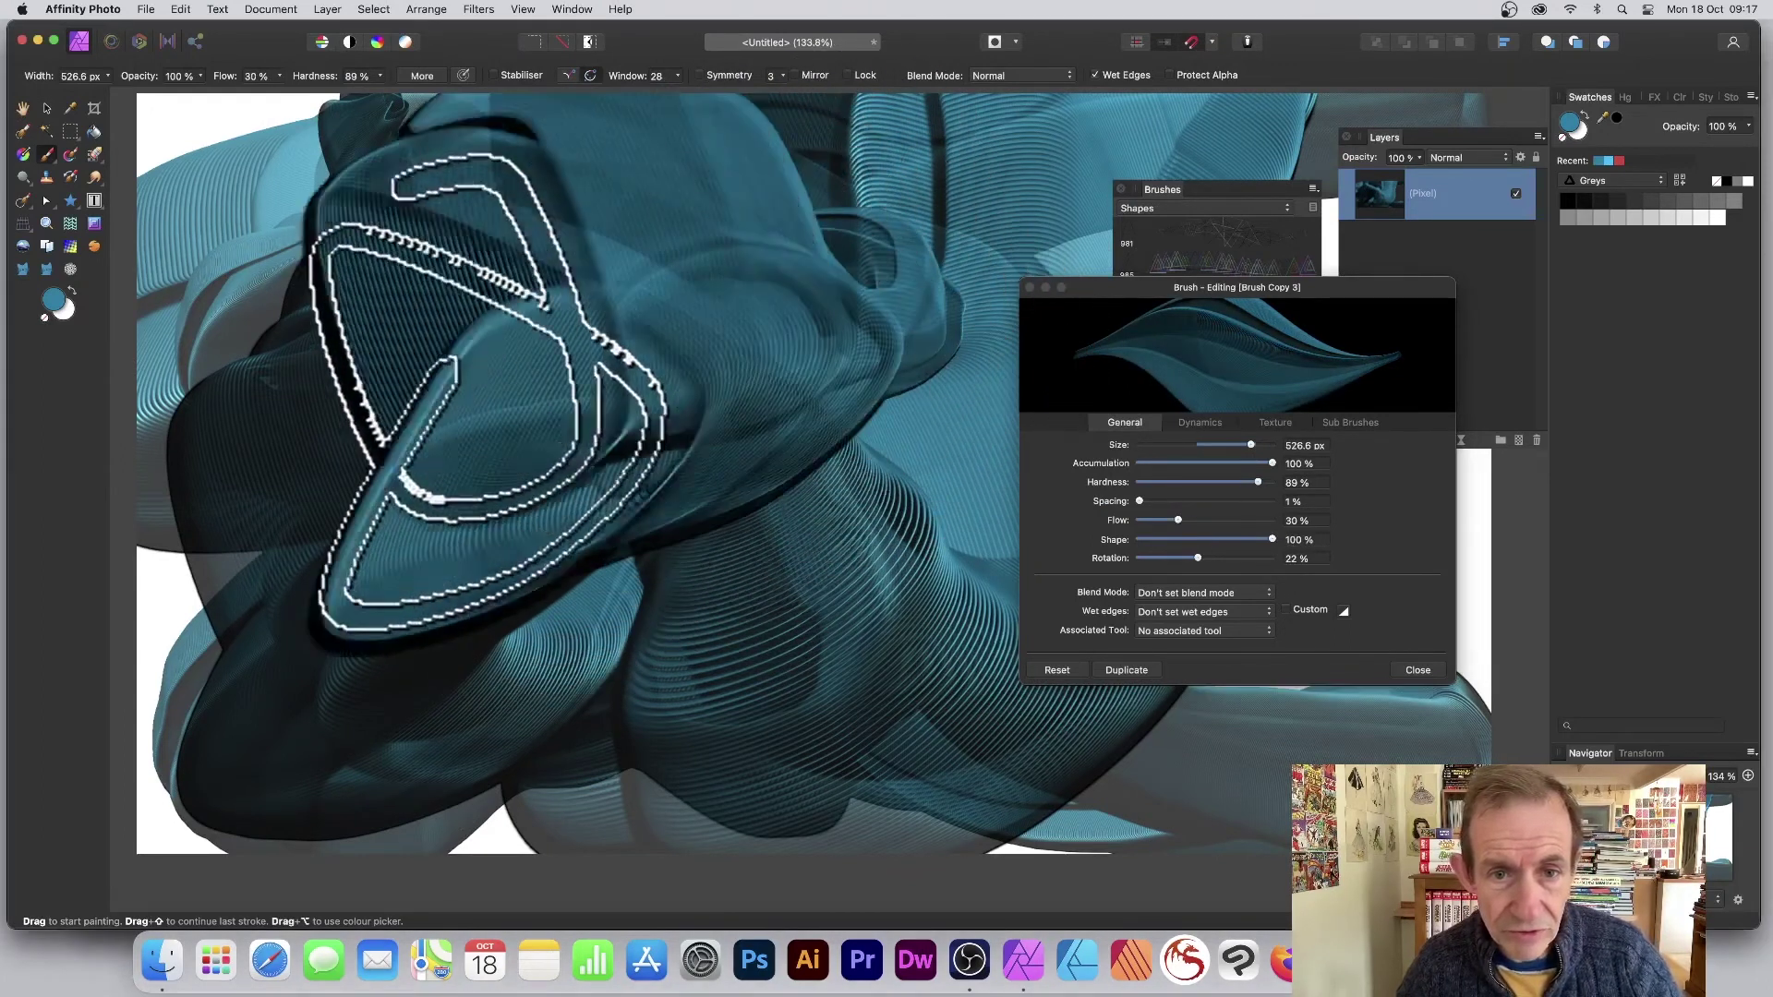
mouse_move(417, 457)
left_mouse_down()
mouse_move(832, 208)
mouse_move(1066, 208)
mouse_move(859, 388)
mouse_move(277, 264)
mouse_move(775, 277)
left_mouse_up()
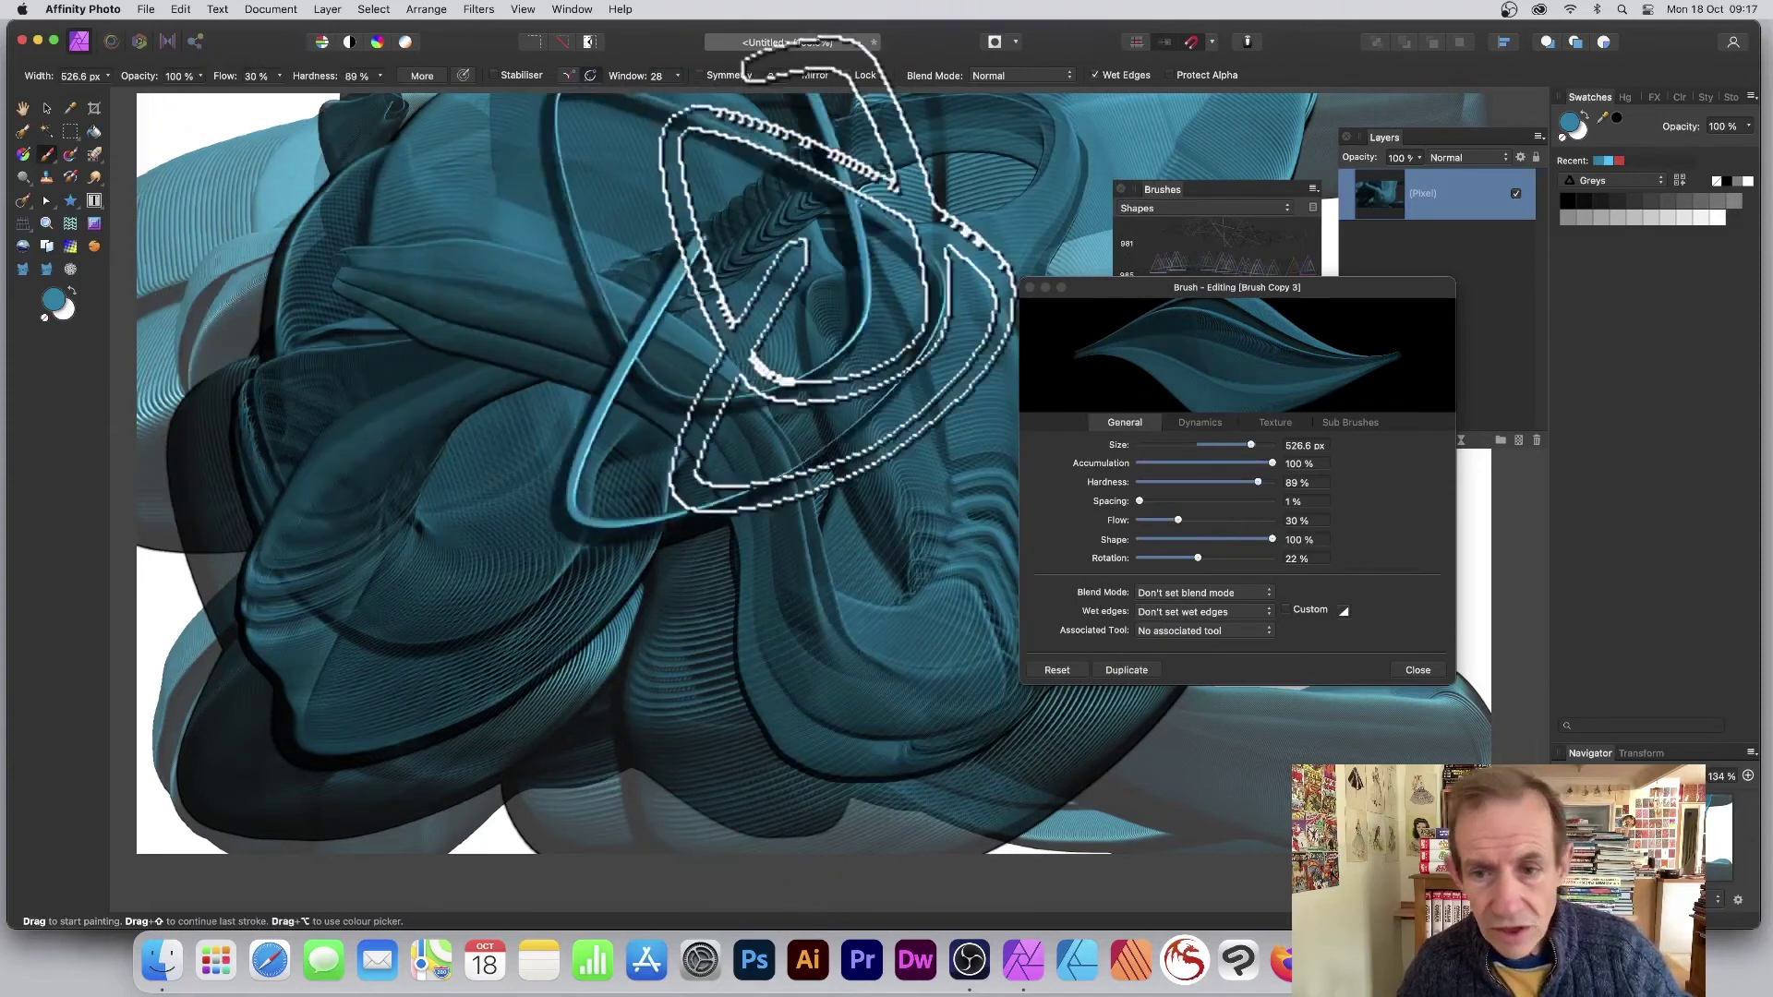
left_click(1199, 422)
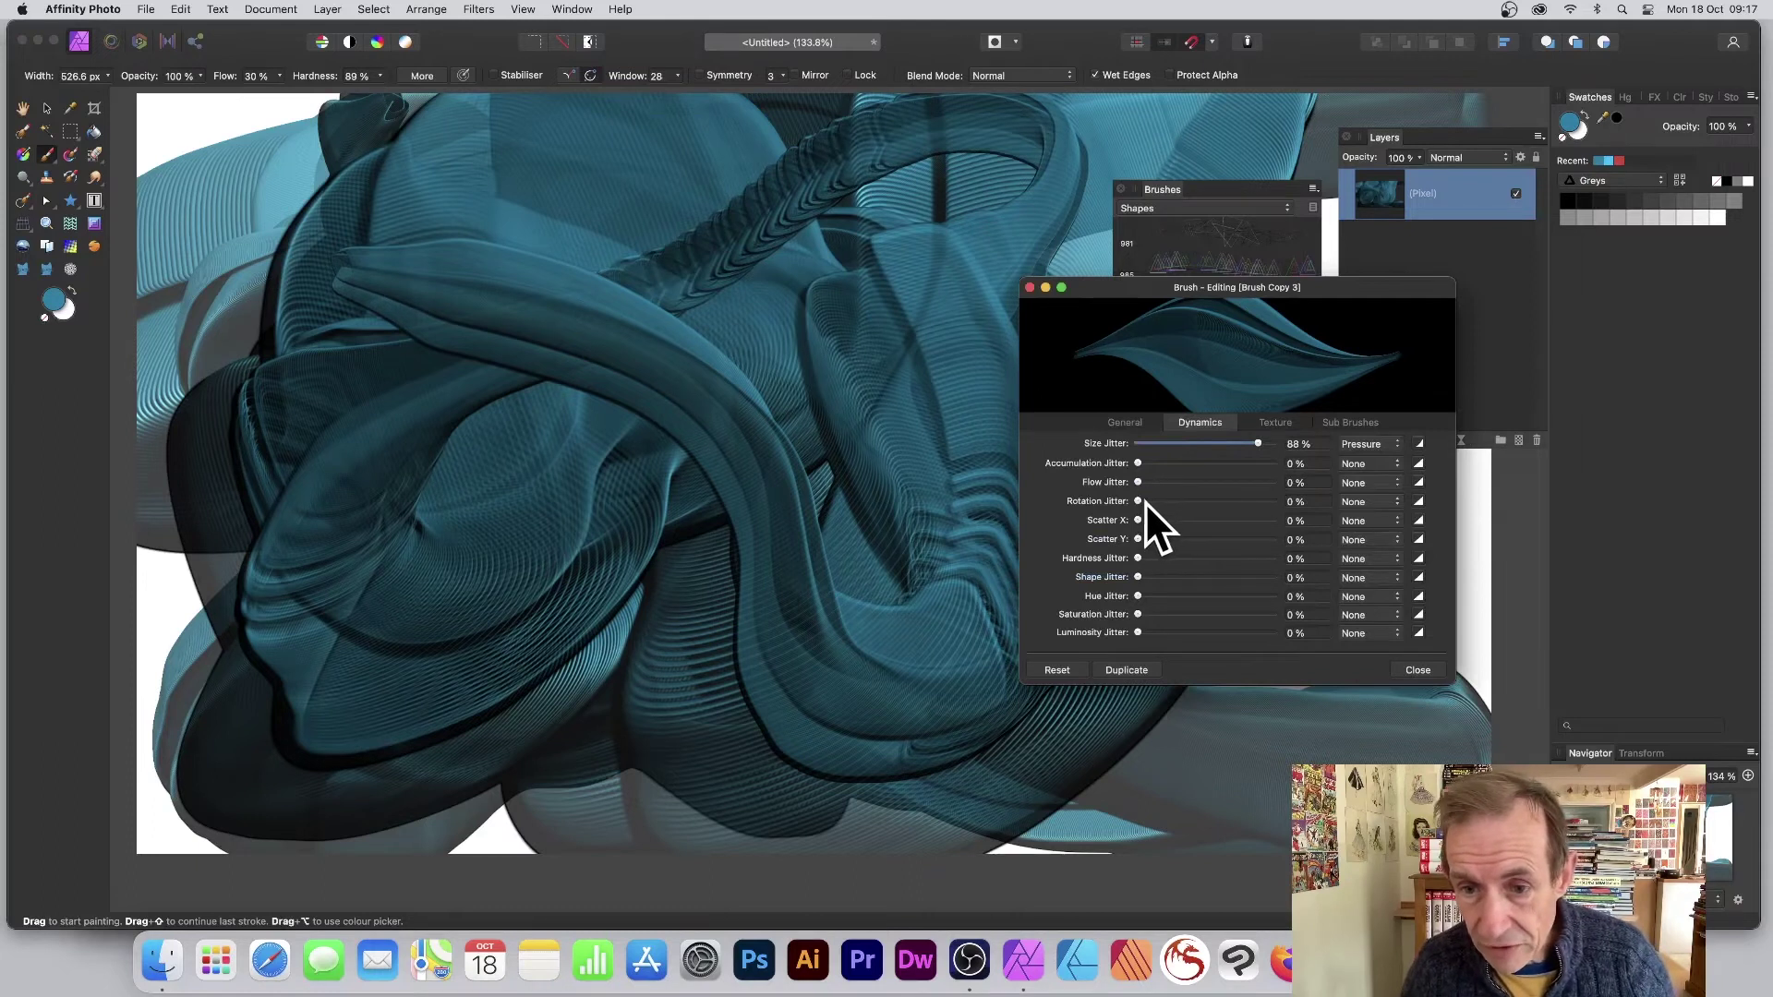
- Add 79% random rotation jitter and cover the canvas with scribbly strokes
left_click_drag(1138, 500, 1244, 501)
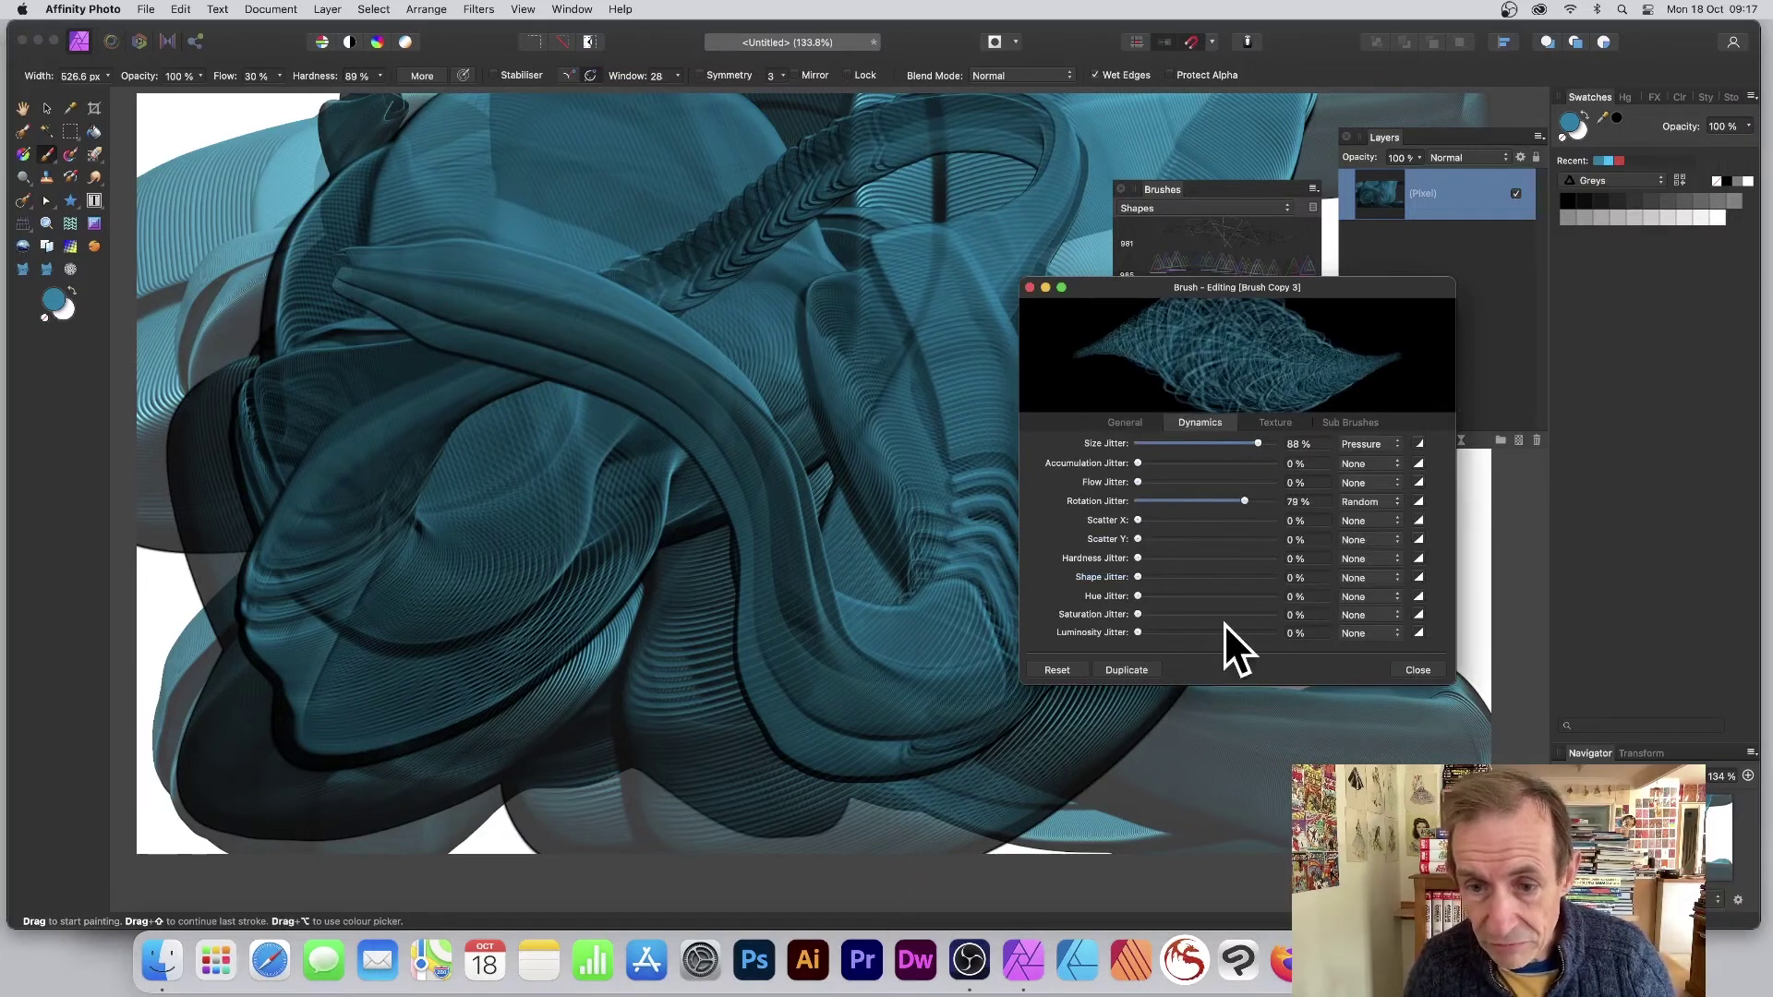
mouse_move(126, 402)
left_mouse_down()
mouse_move(332, 290)
mouse_move(755, 381)
left_mouse_up()
left_click(866, 455)
left_click(721, 482)
mouse_move(555, 346)
left_mouse_down()
mouse_move(416, 416)
mouse_move(860, 263)
left_mouse_up()
mouse_move(1095, 679)
left_mouse_down()
mouse_move(674, 397)
mouse_move(554, 159)
mouse_move(981, 673)
mouse_move(1081, 693)
left_mouse_up()
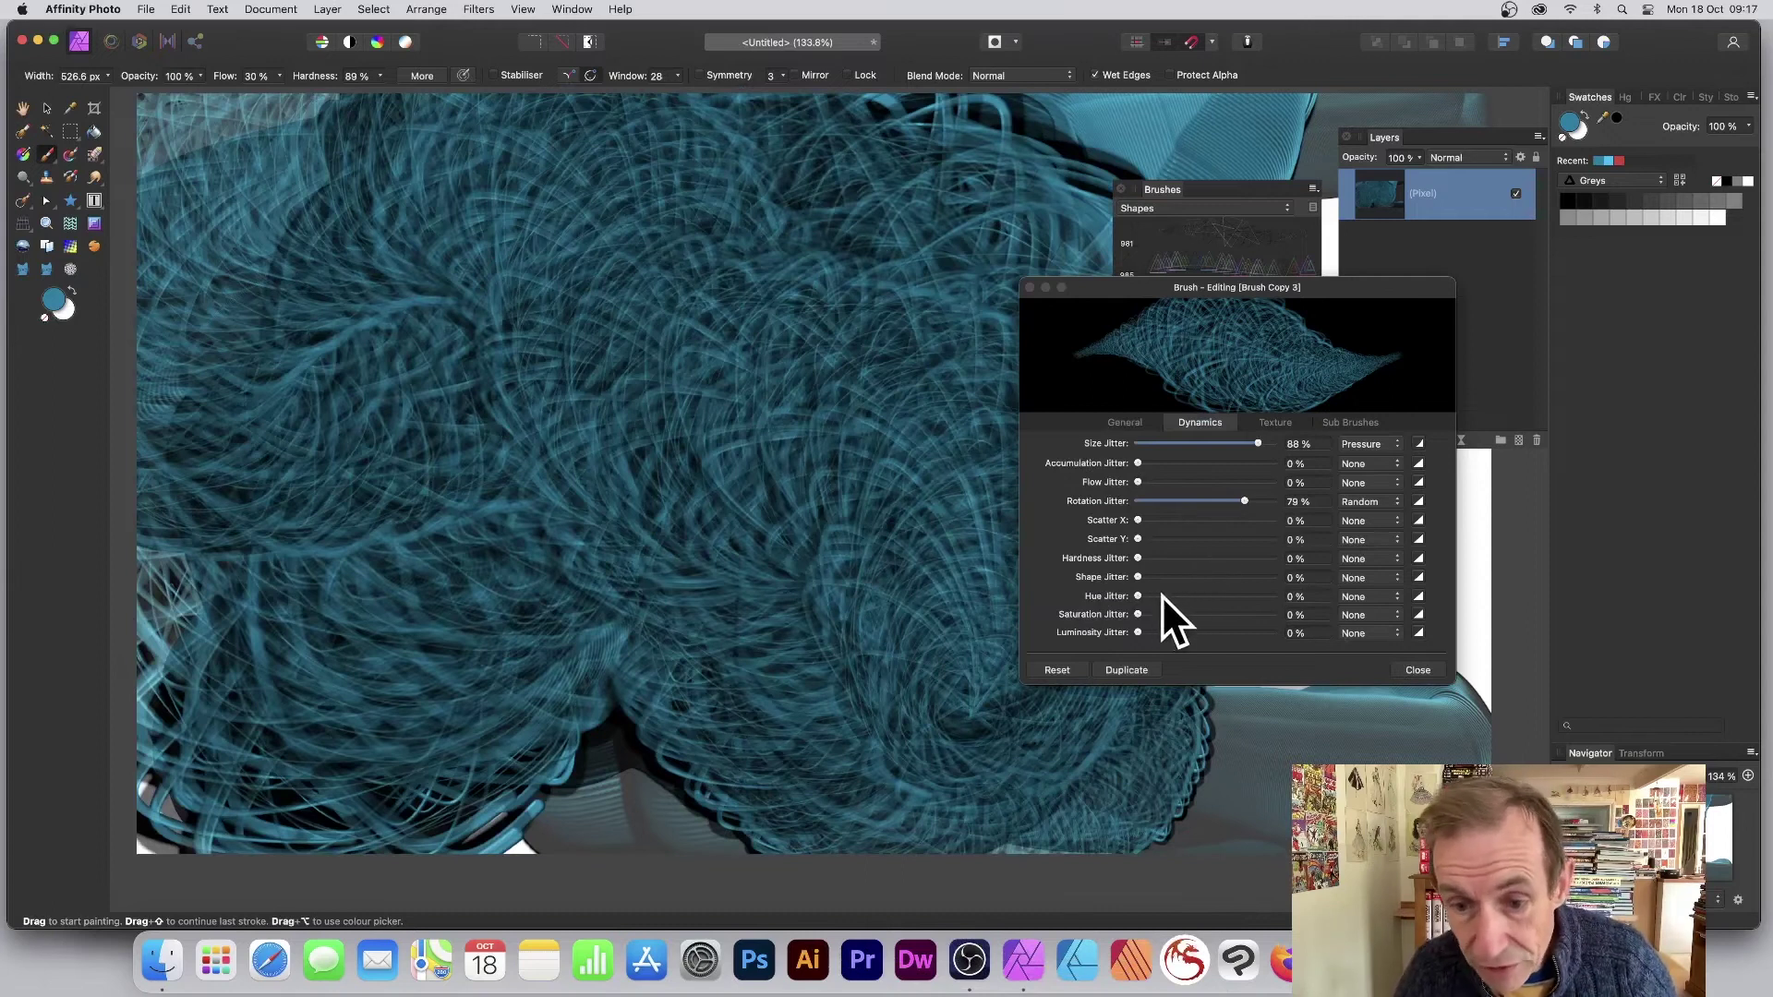
- Set hue jitter to 92%, saturation jitter to 67%, and flow back to 100%
left_click_drag(1137, 596, 1262, 596)
left_click_drag(1137, 614, 1227, 614)
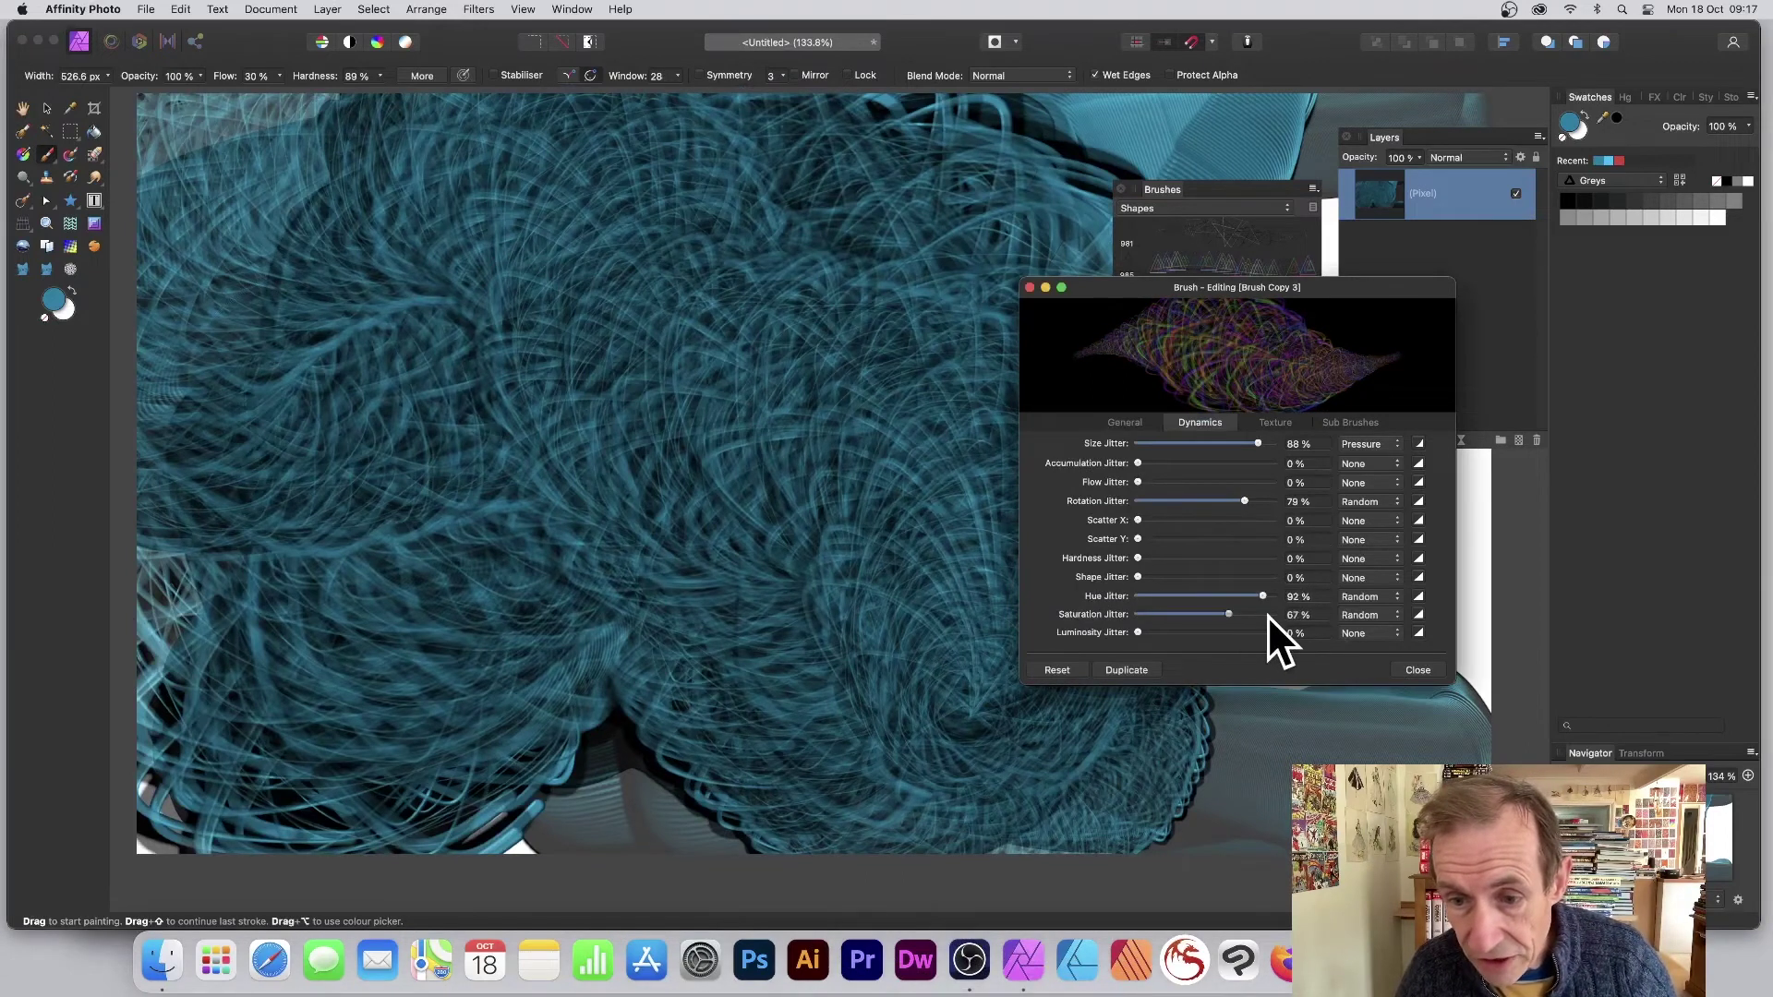
left_click(1121, 421)
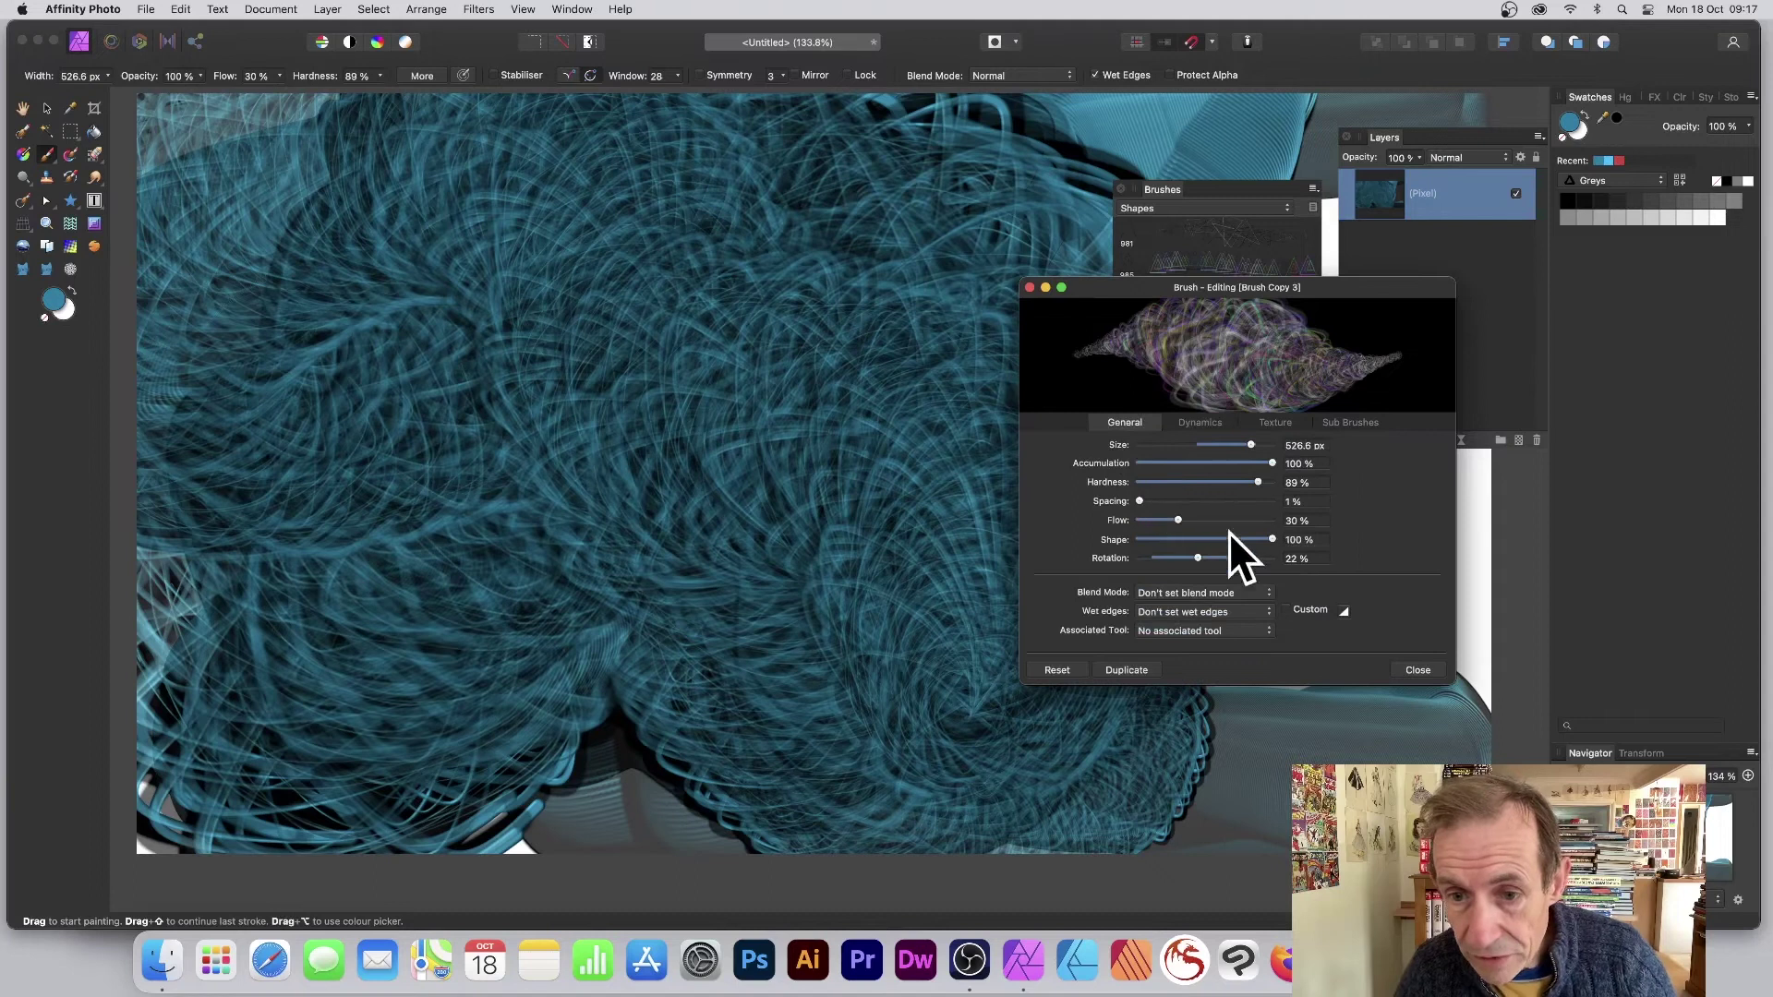
left_click_drag(1233, 520, 1283, 520)
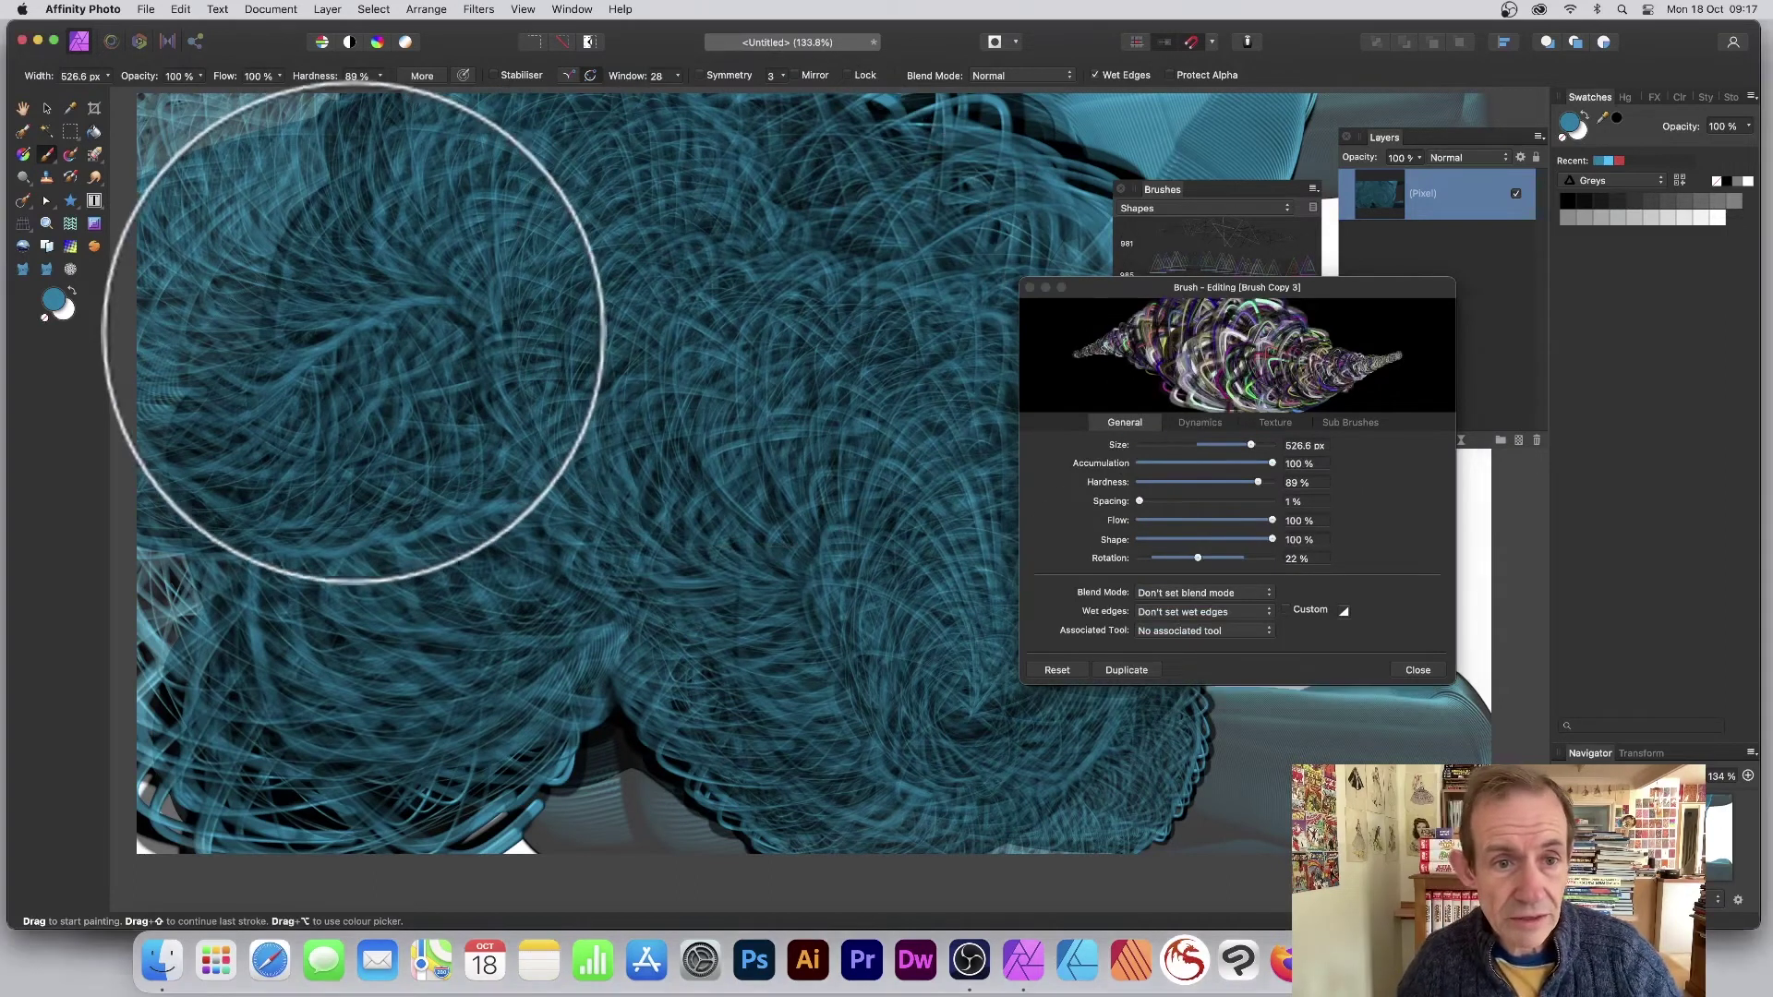
- Paint dense multicoloured swirls across the centre and left, then add translucent strokes at 53% opacity
mouse_move(360, 291)
left_mouse_down()
mouse_move(721, 263)
mouse_move(263, 298)
mouse_move(777, 360)
mouse_move(998, 180)
mouse_move(1330, 111)
left_mouse_up()
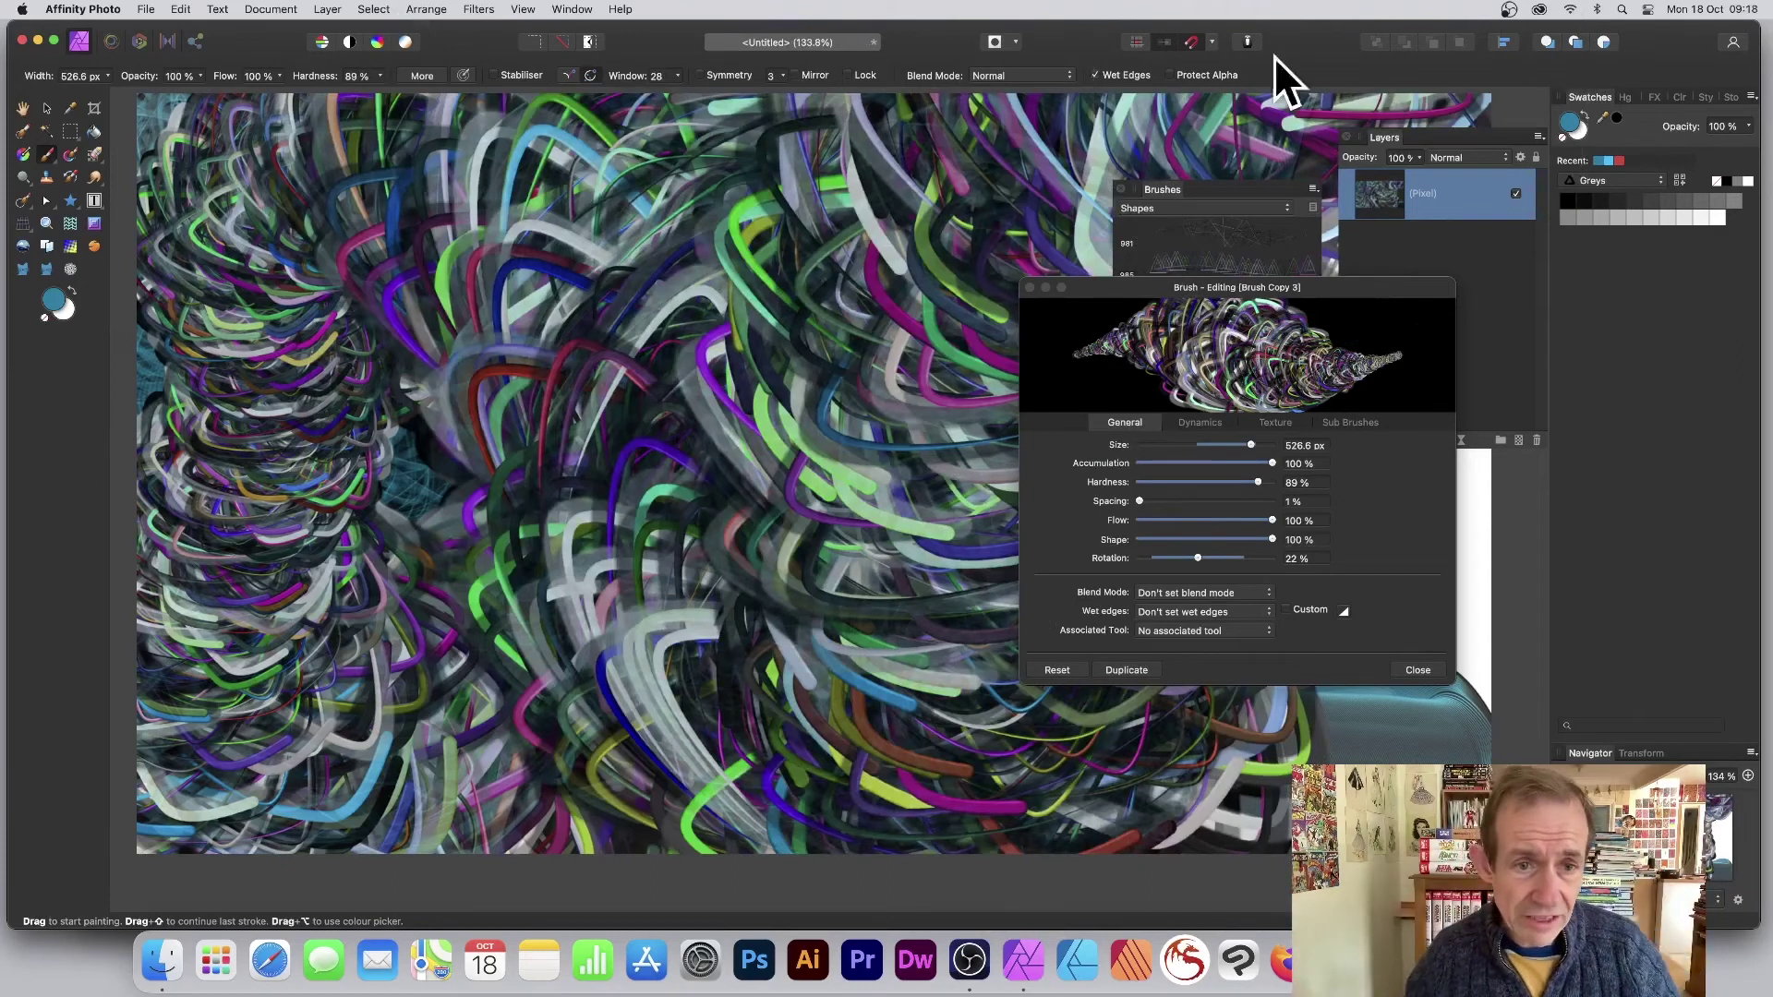
mouse_move(831, 209)
left_mouse_down()
mouse_move(634, 296)
mouse_move(633, 180)
mouse_move(831, 375)
mouse_move(776, 250)
mouse_move(416, 375)
mouse_move(291, 388)
mouse_move(430, 320)
mouse_move(755, 318)
mouse_move(859, 720)
mouse_move(209, 318)
mouse_move(831, 416)
mouse_move(1109, 277)
left_mouse_up()
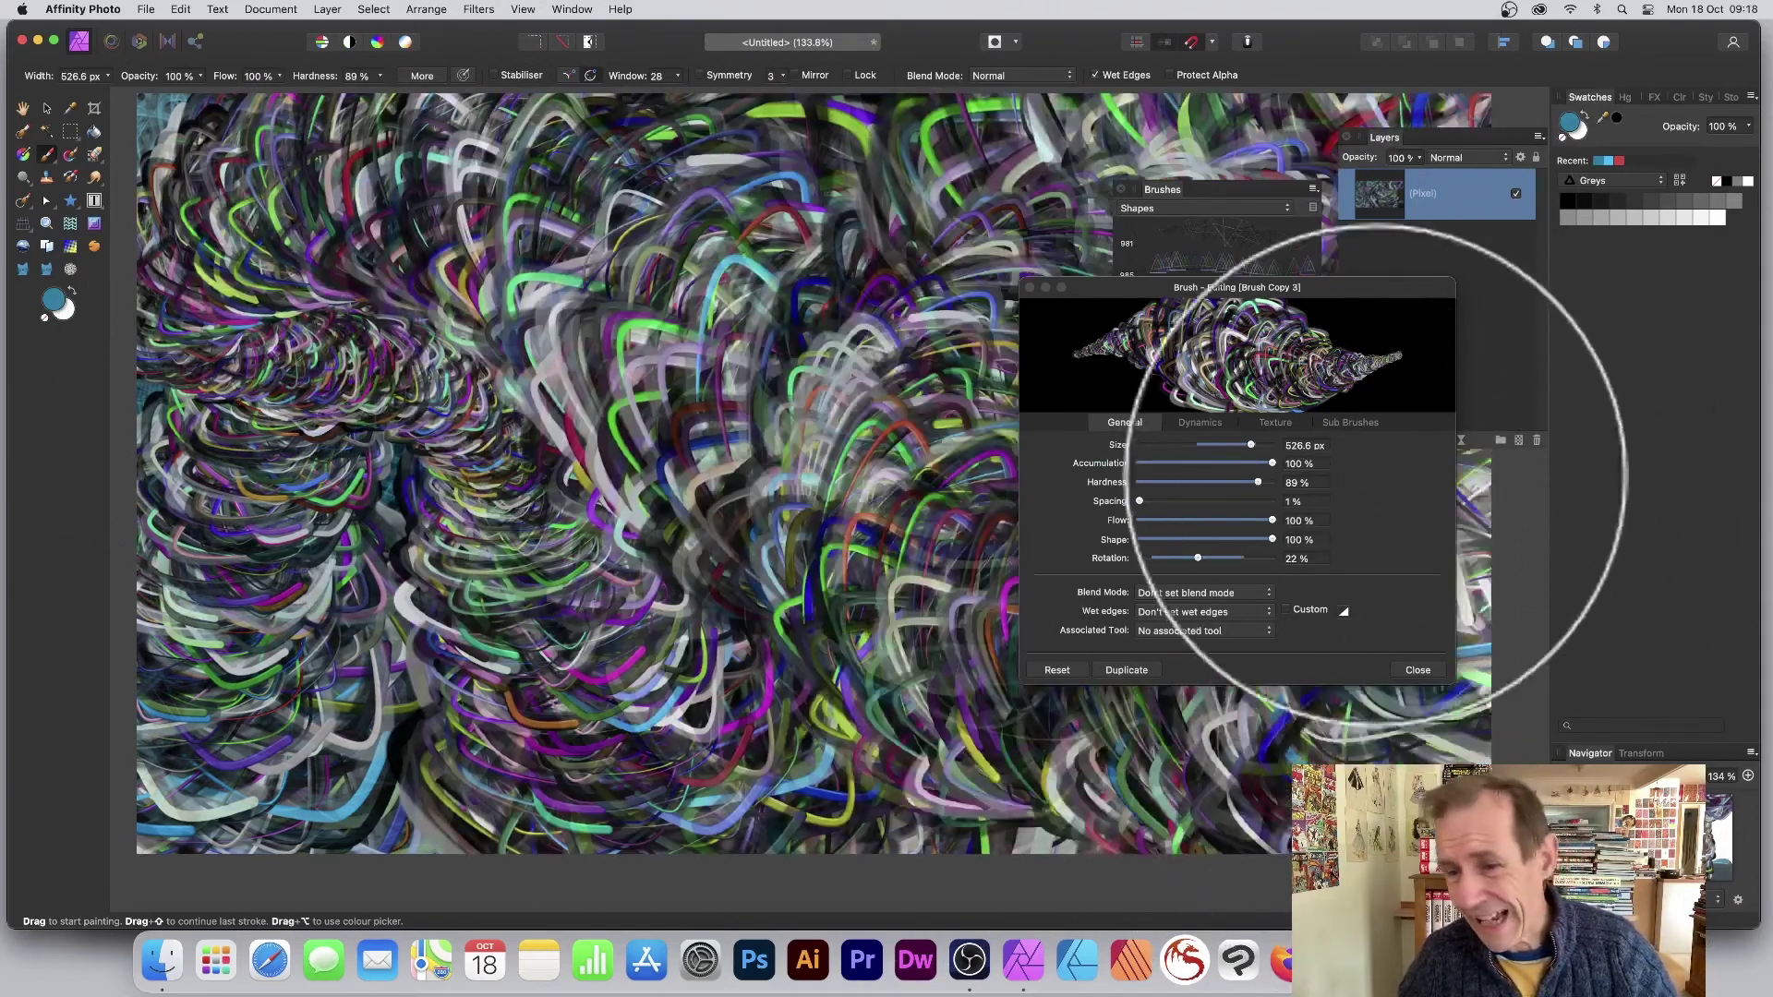
mouse_move(970, 415)
left_mouse_down()
mouse_move(415, 595)
mouse_move(415, 277)
mouse_move(1039, 444)
mouse_move(208, 361)
mouse_move(485, 721)
mouse_move(692, 582)
left_mouse_up()
left_click_drag(415, 208, 624, 167)
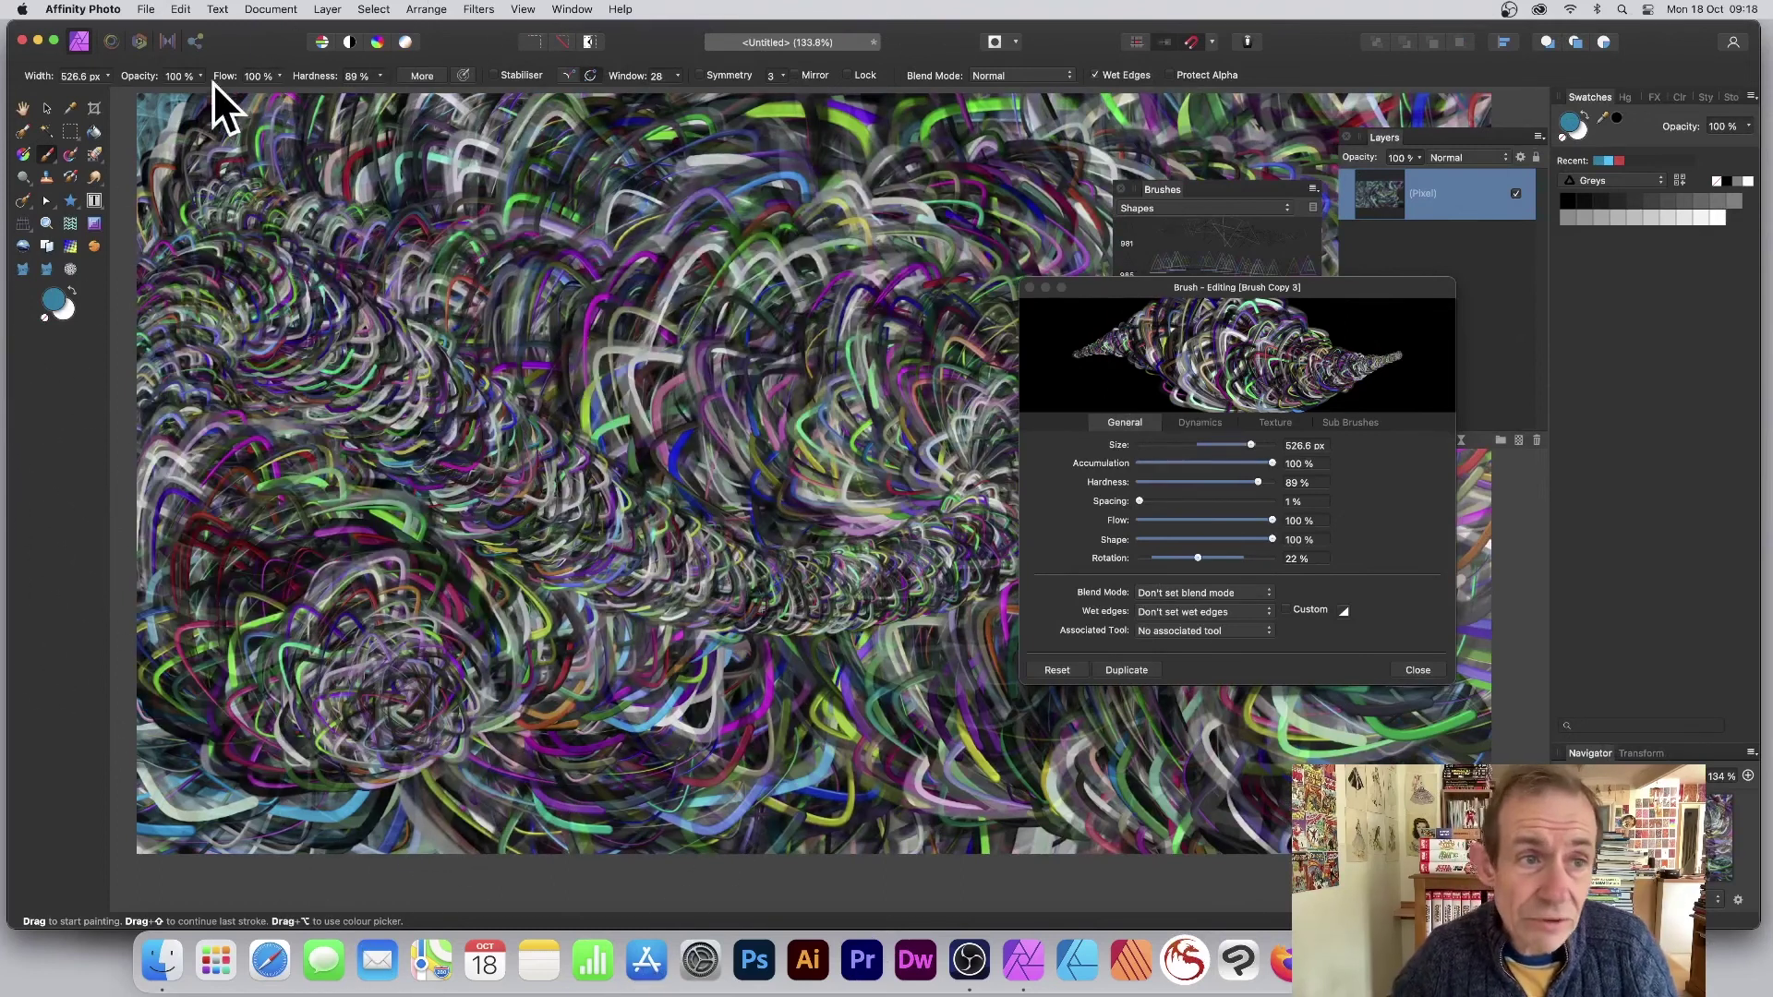
left_click_drag(201, 77, 139, 91)
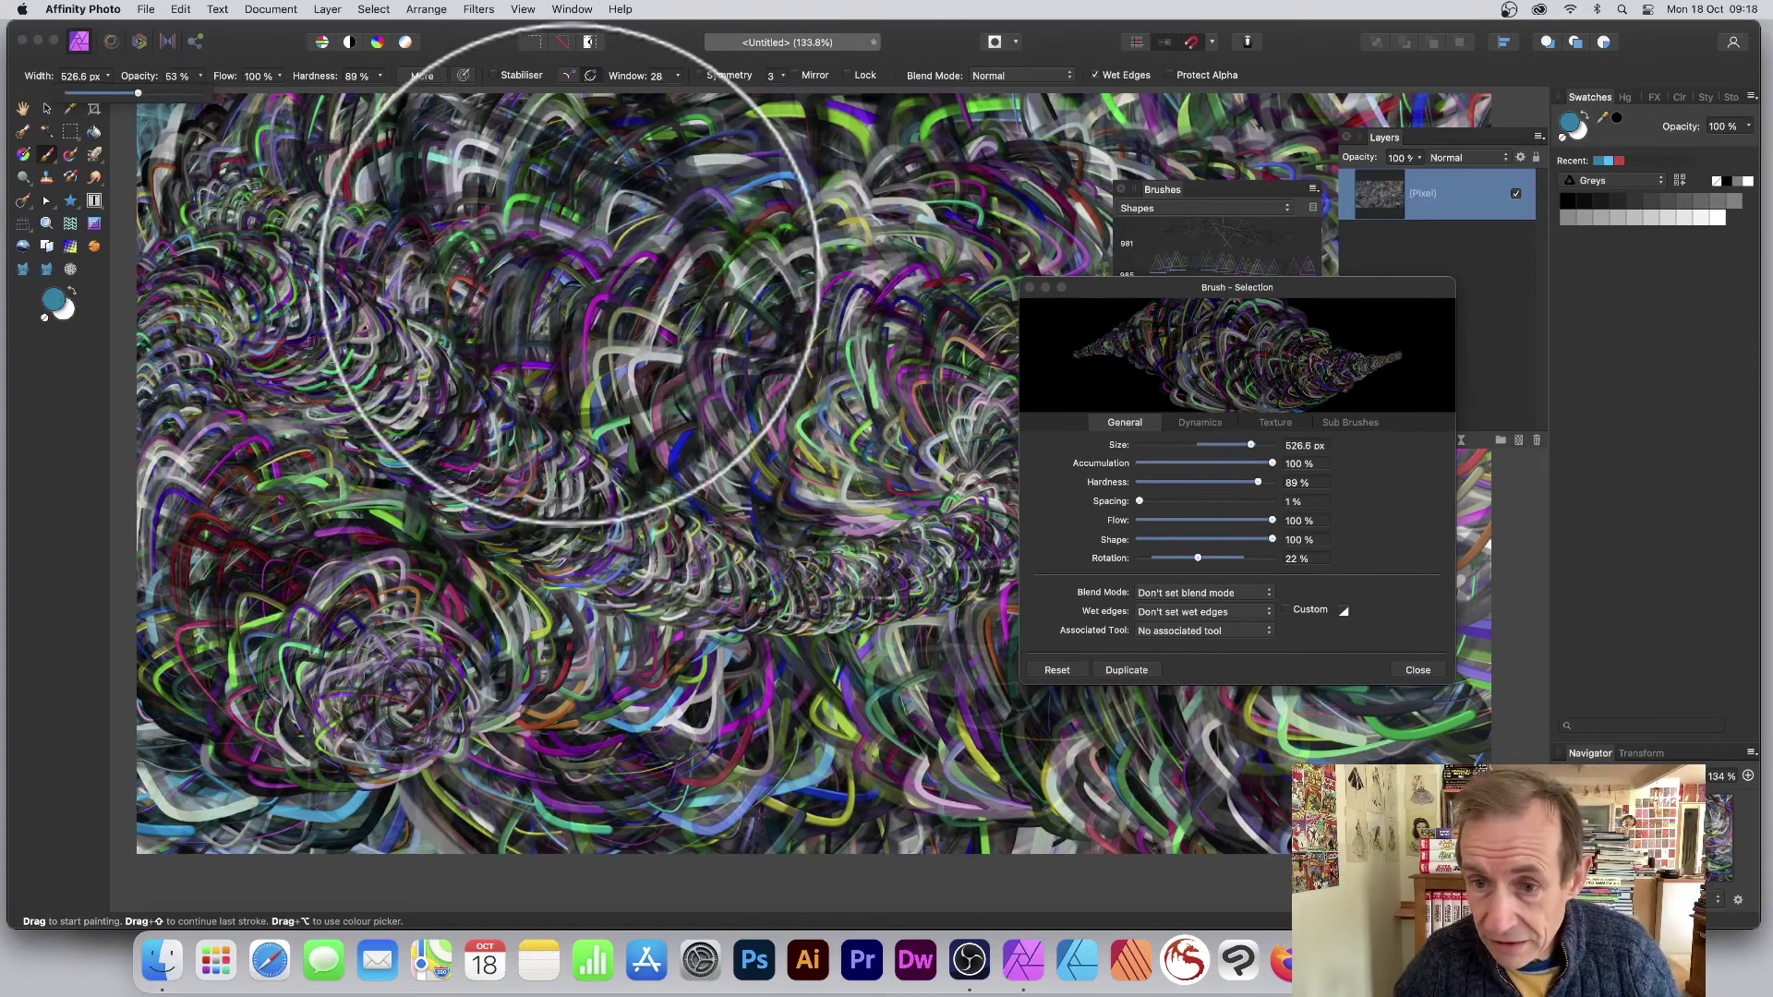
mouse_move(787, 346)
left_mouse_down()
mouse_move(555, 277)
mouse_move(595, 458)
mouse_move(595, 388)
mouse_move(167, 277)
left_mouse_up()
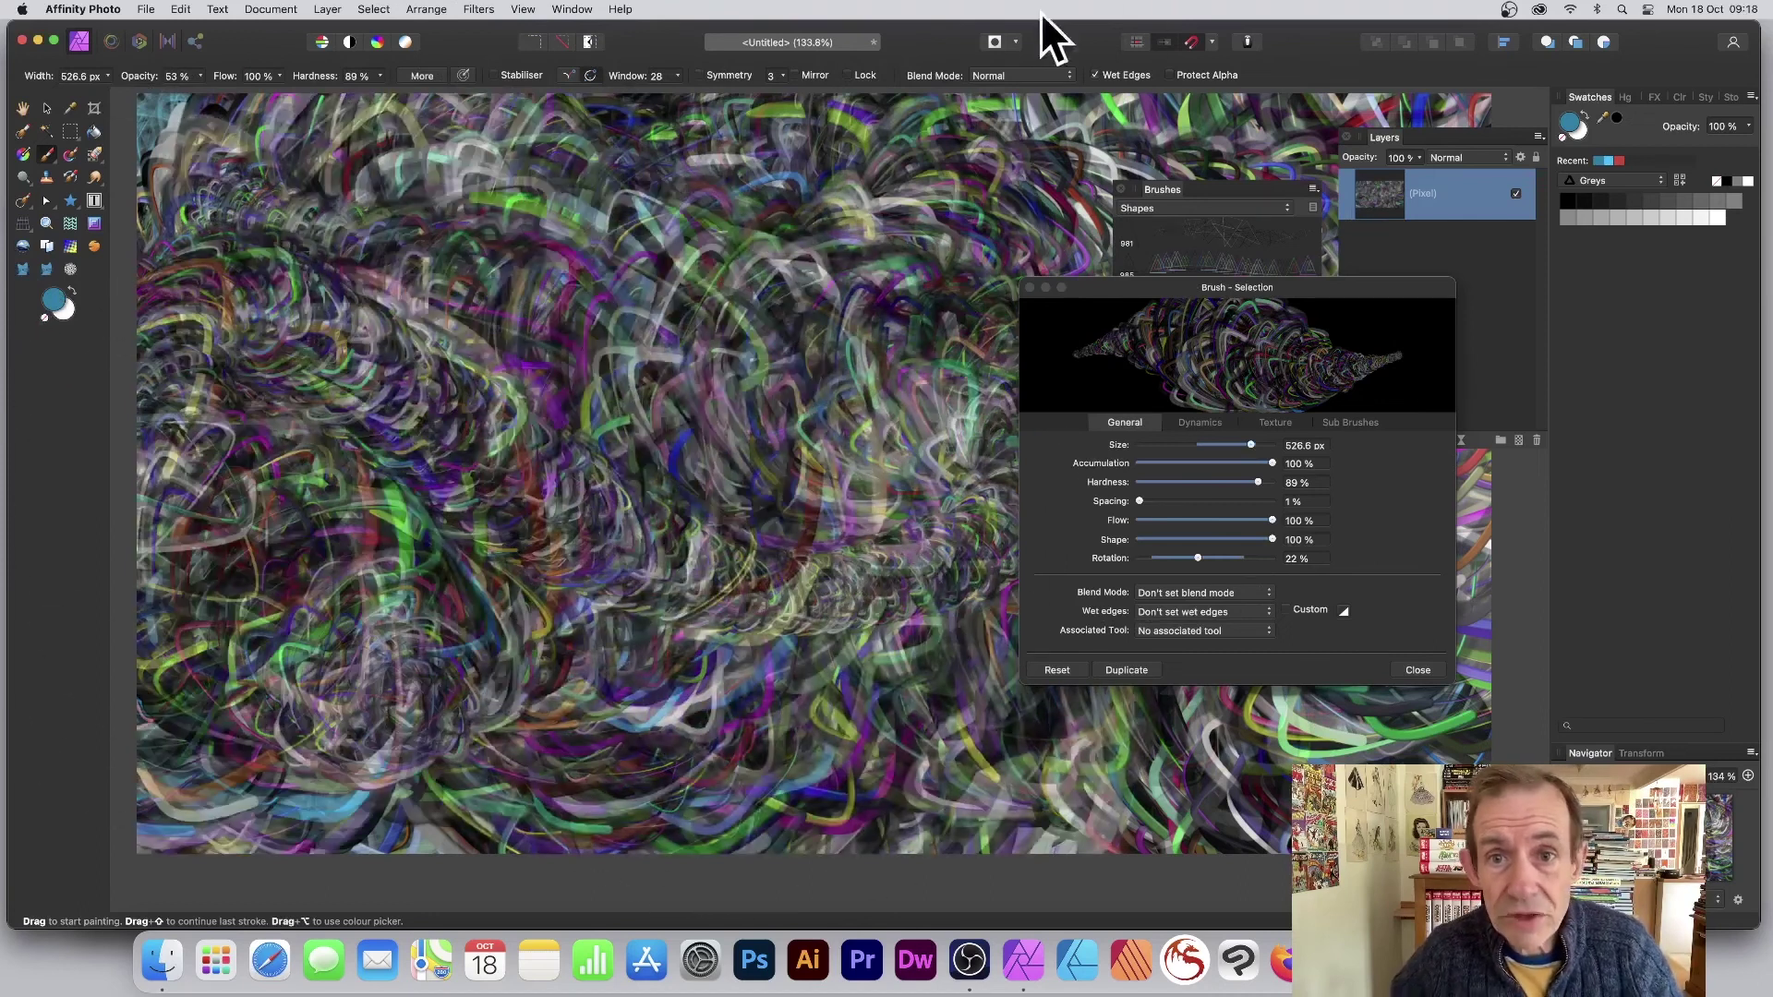
- Set the brush blend mode to Difference and paint inverted grey strokes over the central swirls
left_click(1005, 76)
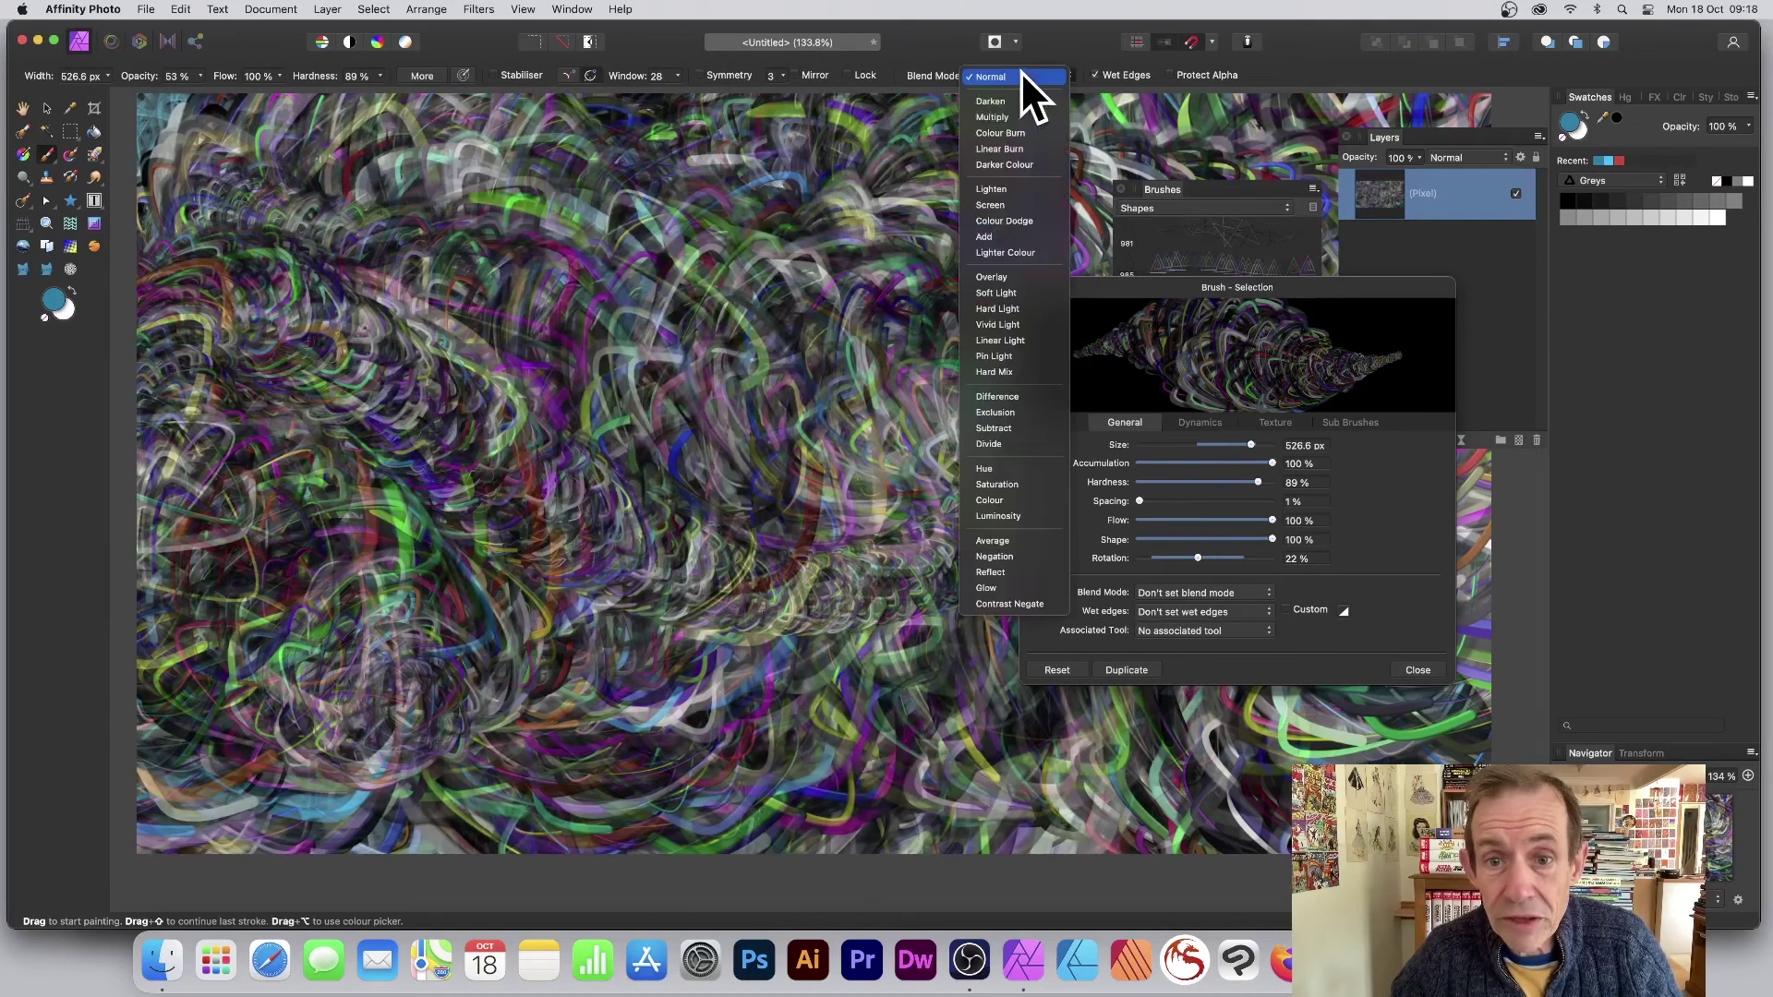
left_click(1012, 400)
mouse_move(443, 346)
left_mouse_down()
mouse_move(624, 458)
mouse_move(263, 569)
mouse_move(166, 513)
left_mouse_up()
left_click(748, 429)
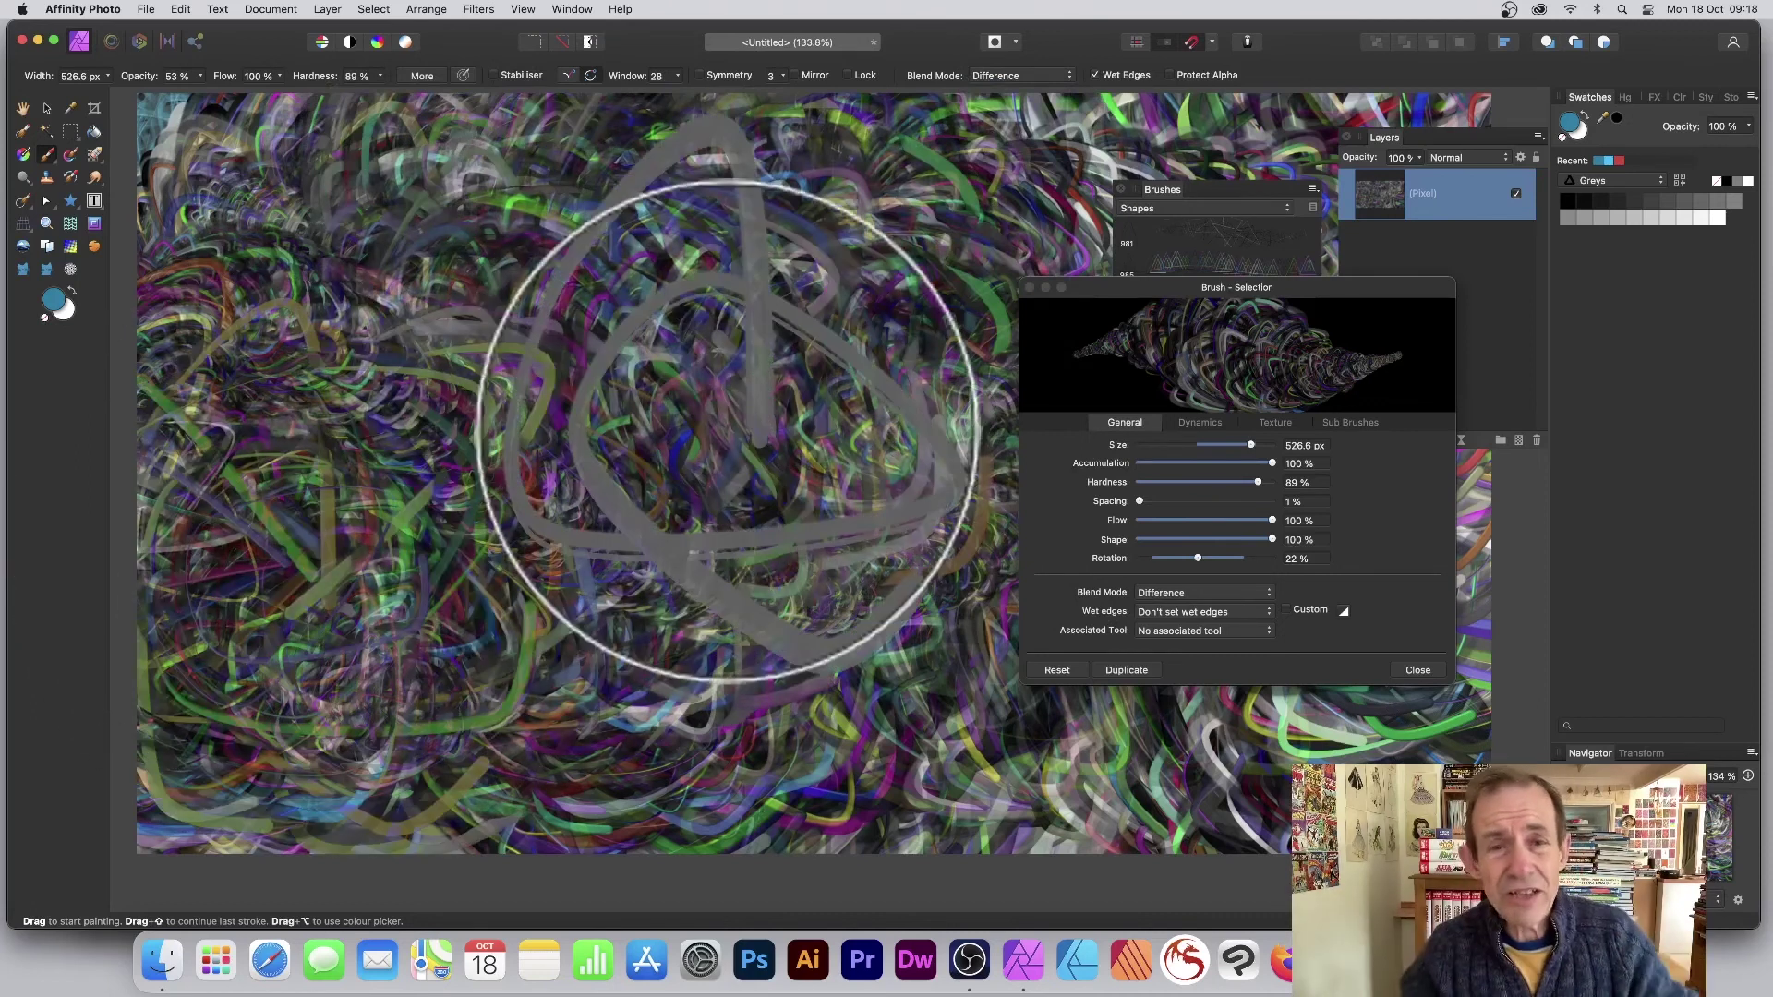
left_click(748, 430)
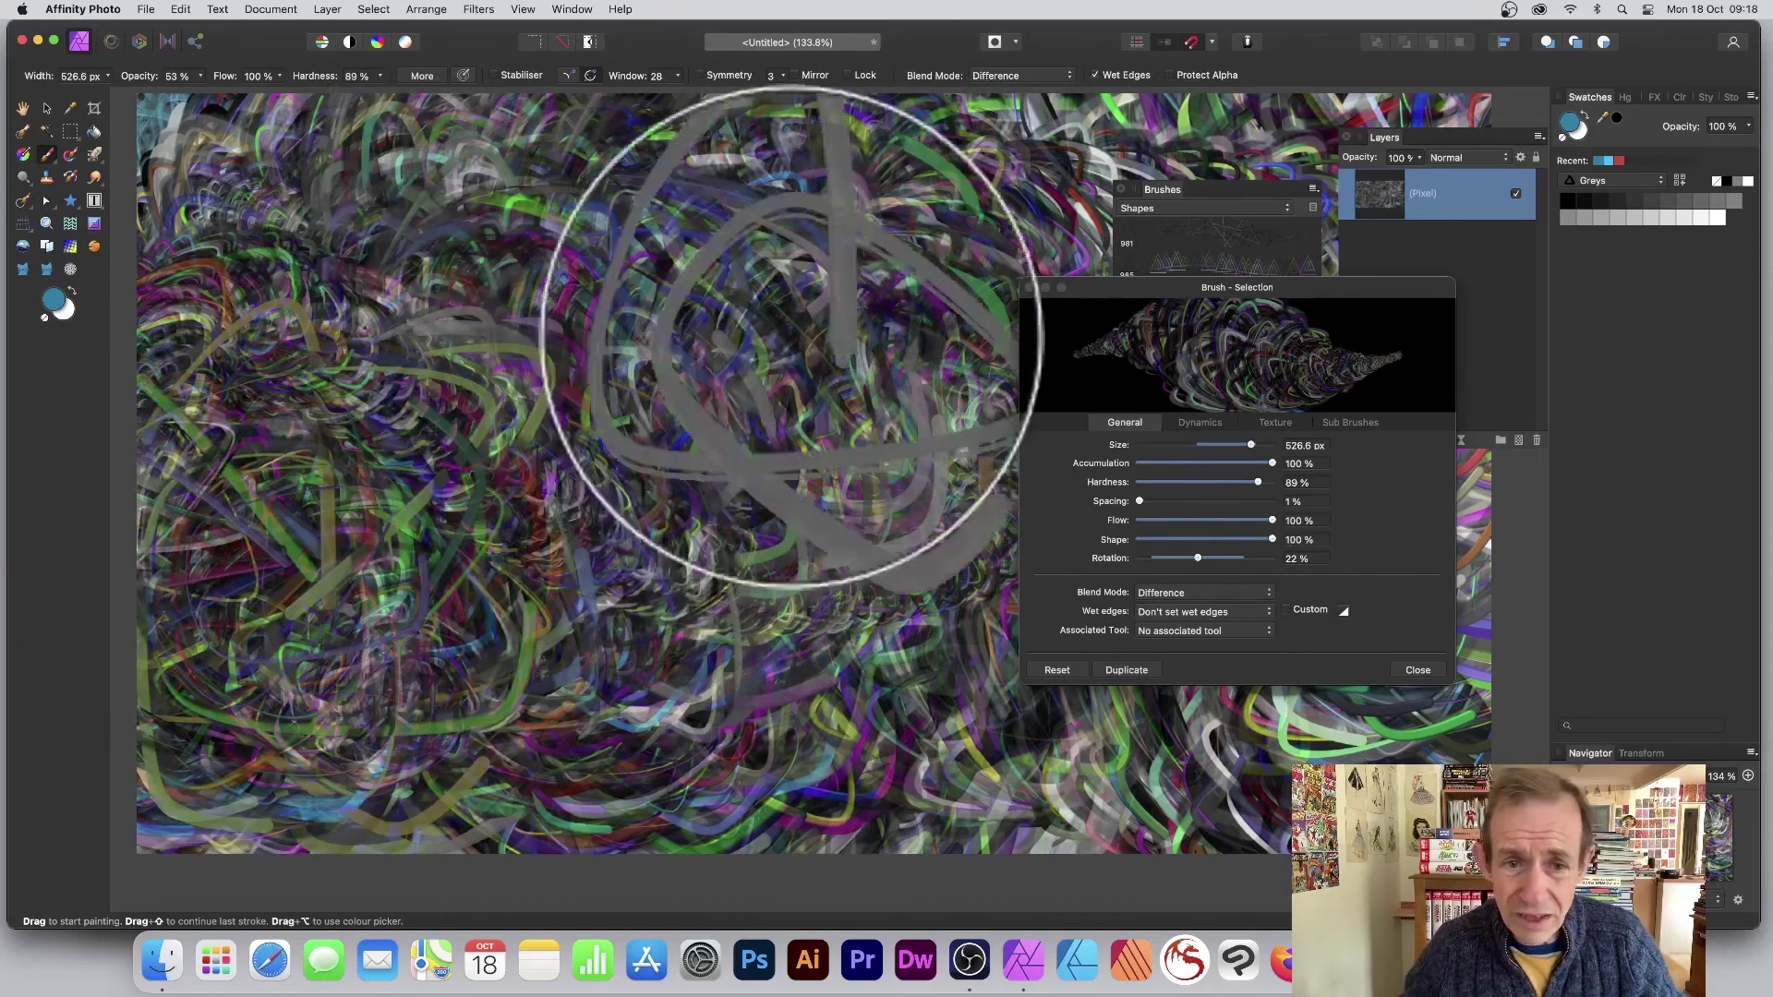